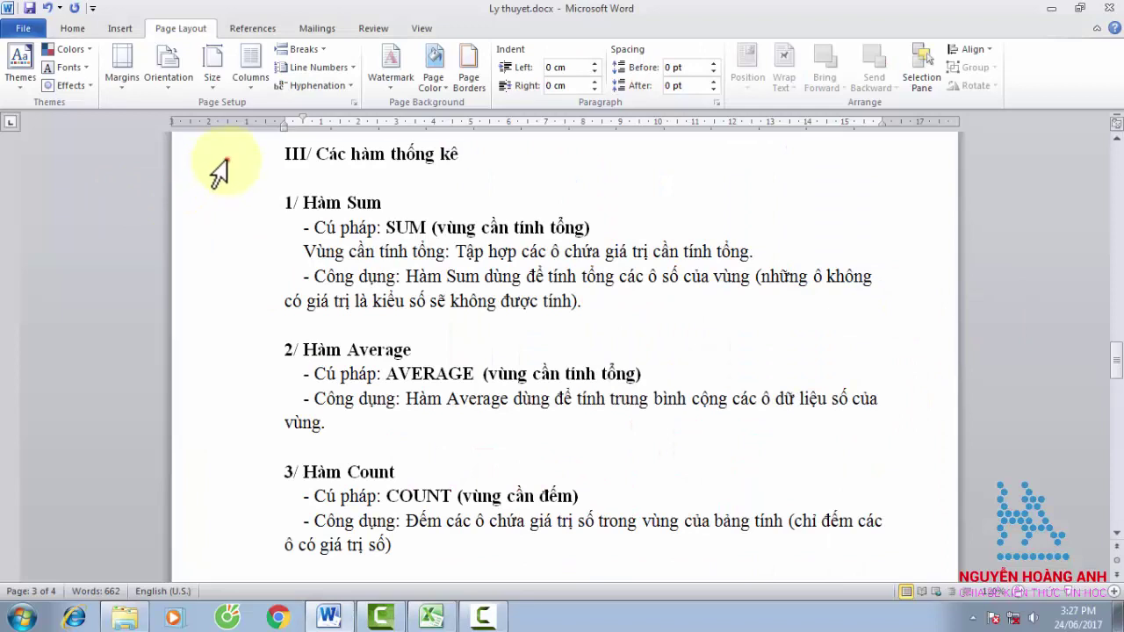
- Select the statistical functions heading, then the 1/ Hàm Sum heading and SUM's purpose paragraph
left_click(214, 160)
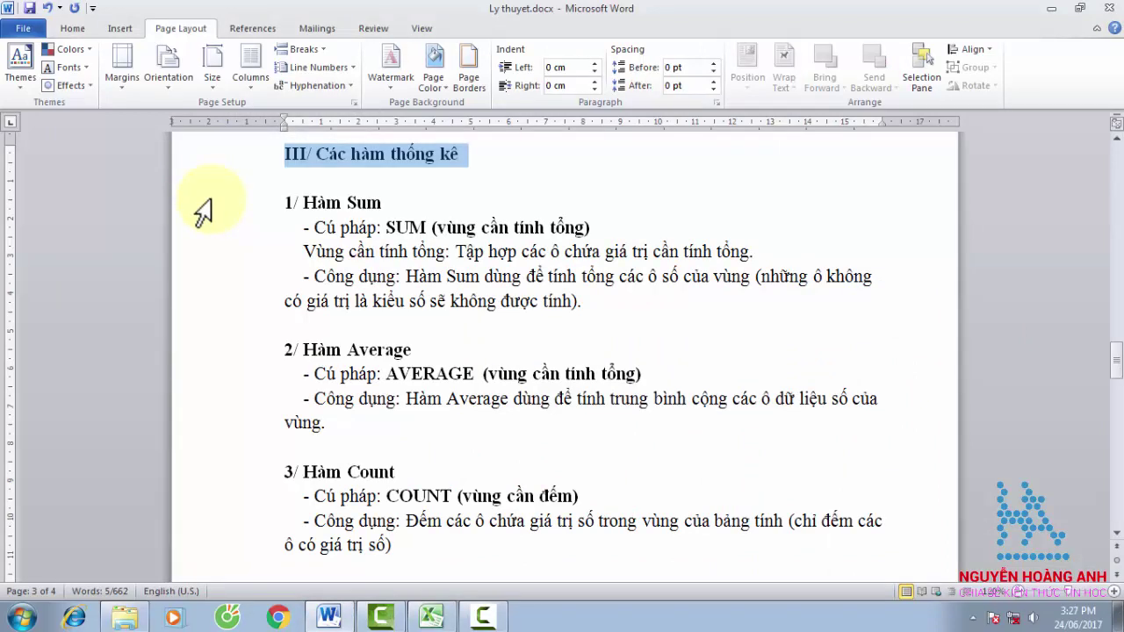
left_click(208, 203)
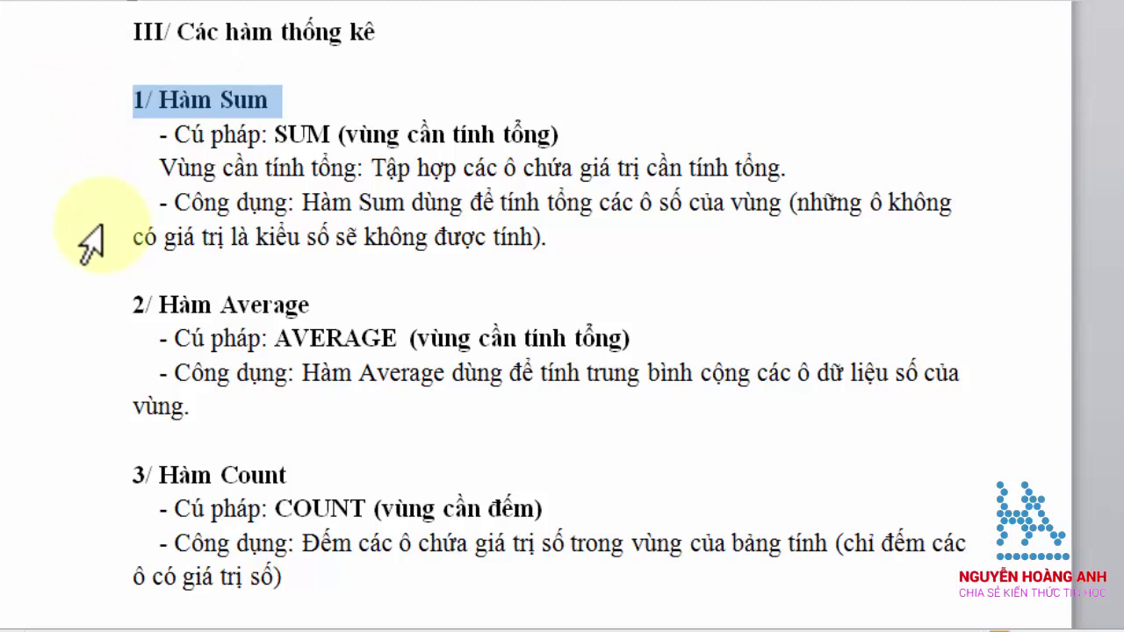
left_click(81, 215)
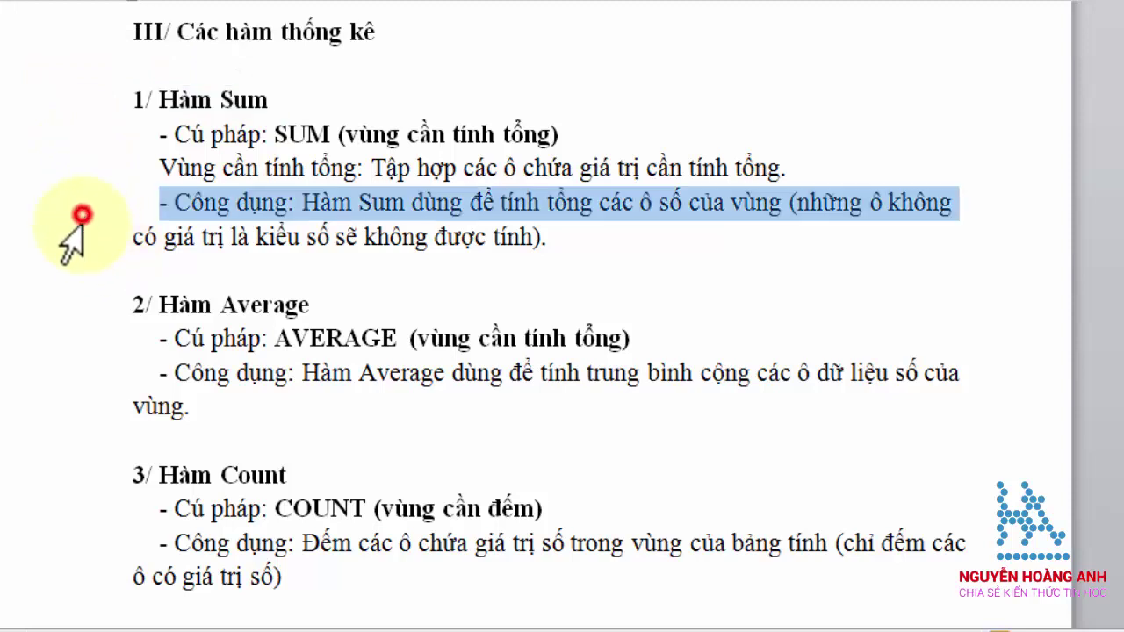
left_click_drag(80, 216, 75, 242)
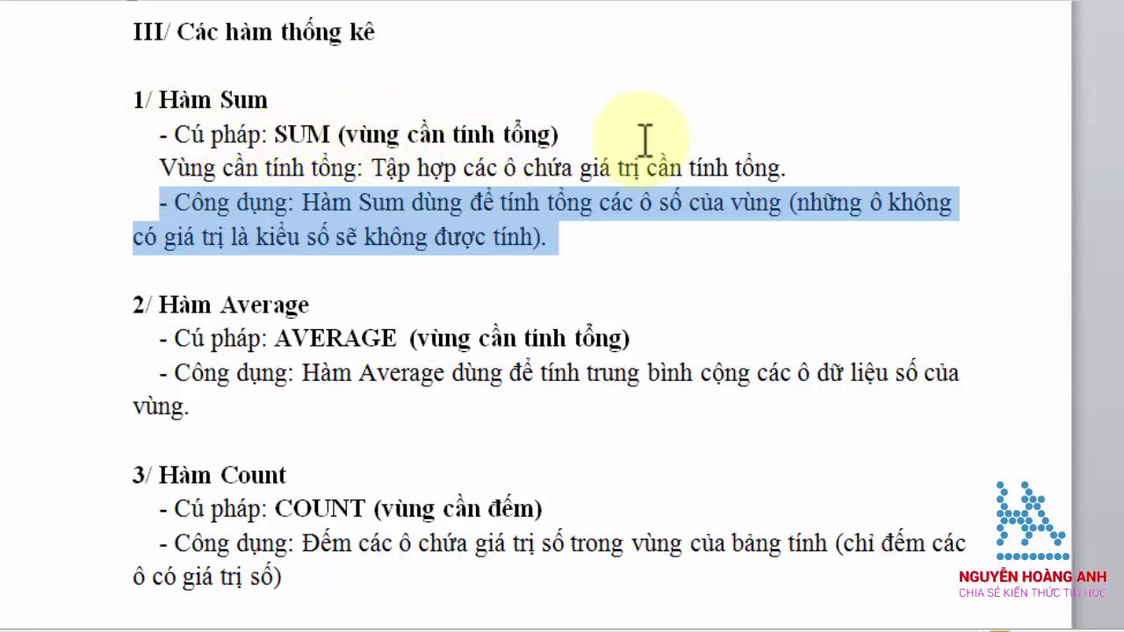
left_click(606, 163)
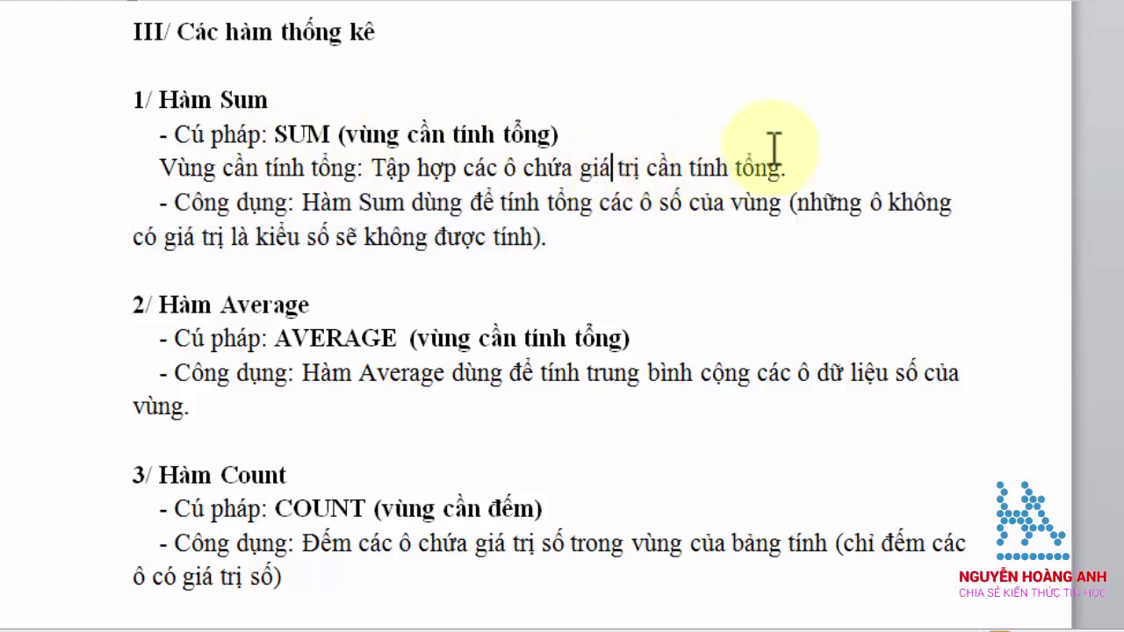
- Select the 2/ Hàm Average heading and AVERAGE's purpose paragraph, then deselect
left_click(35, 312)
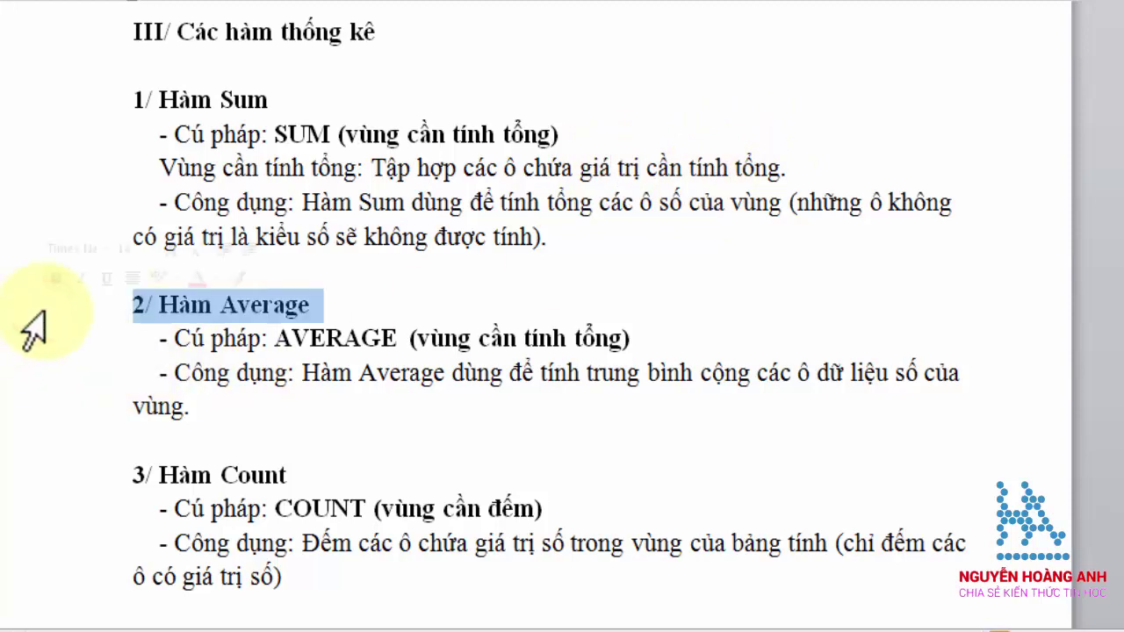
left_click(46, 374)
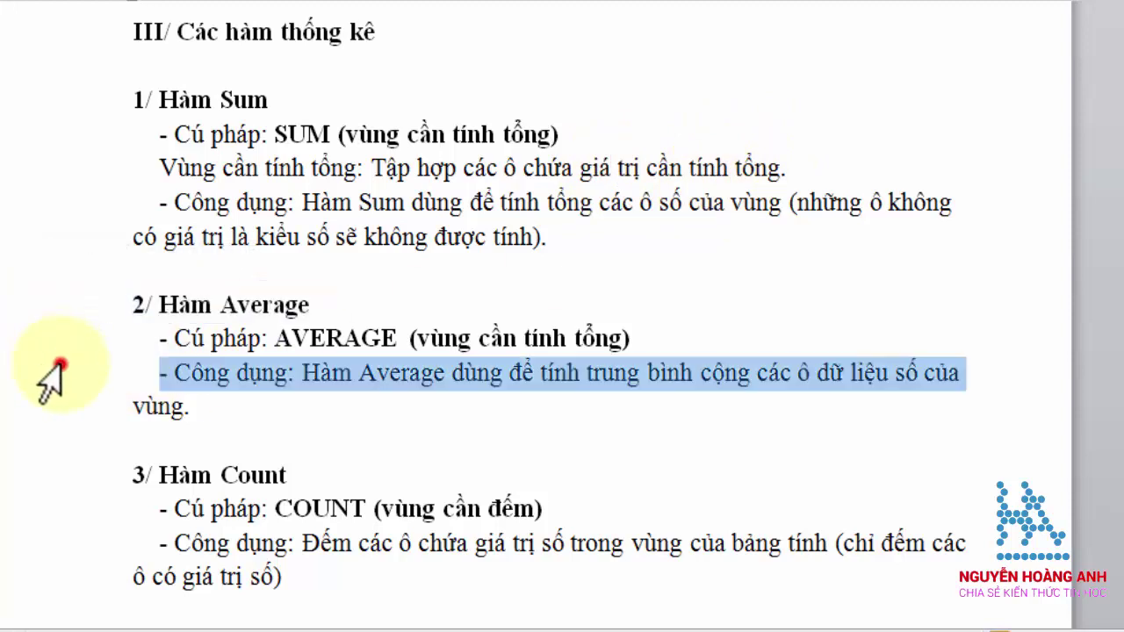
left_click_drag(40, 369, 35, 410)
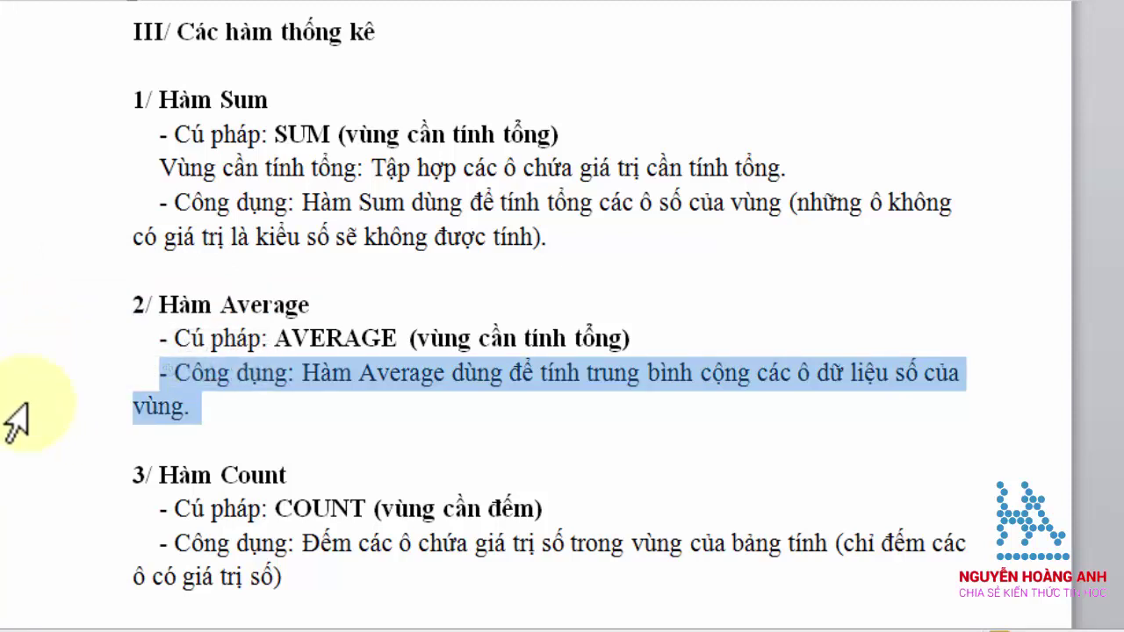
left_click(568, 355)
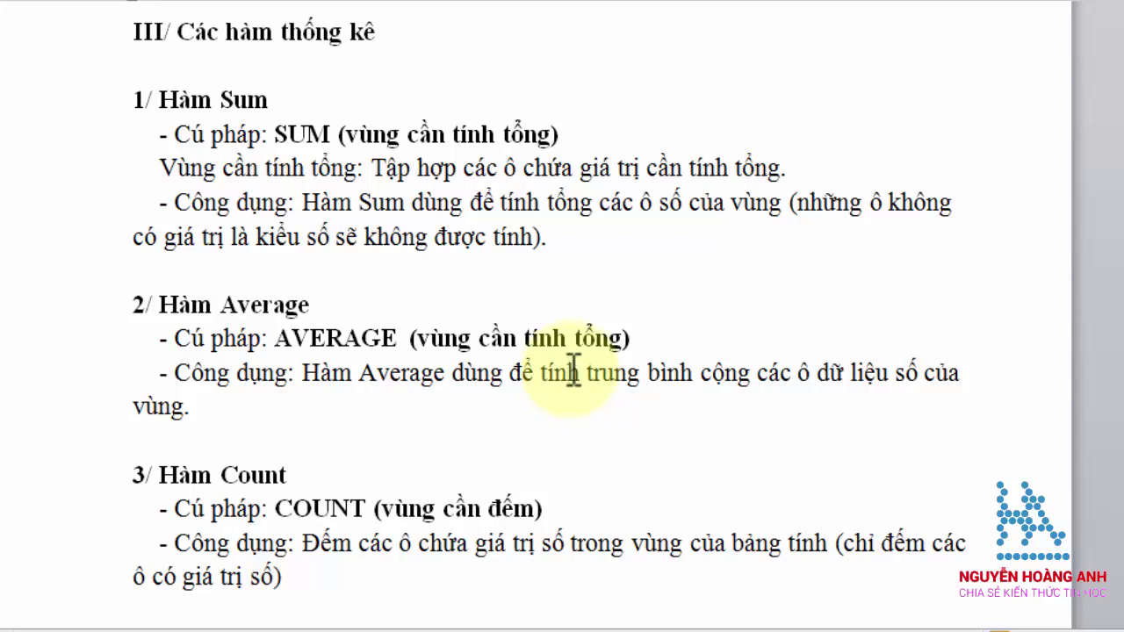
scroll(19, 396, "down", 3)
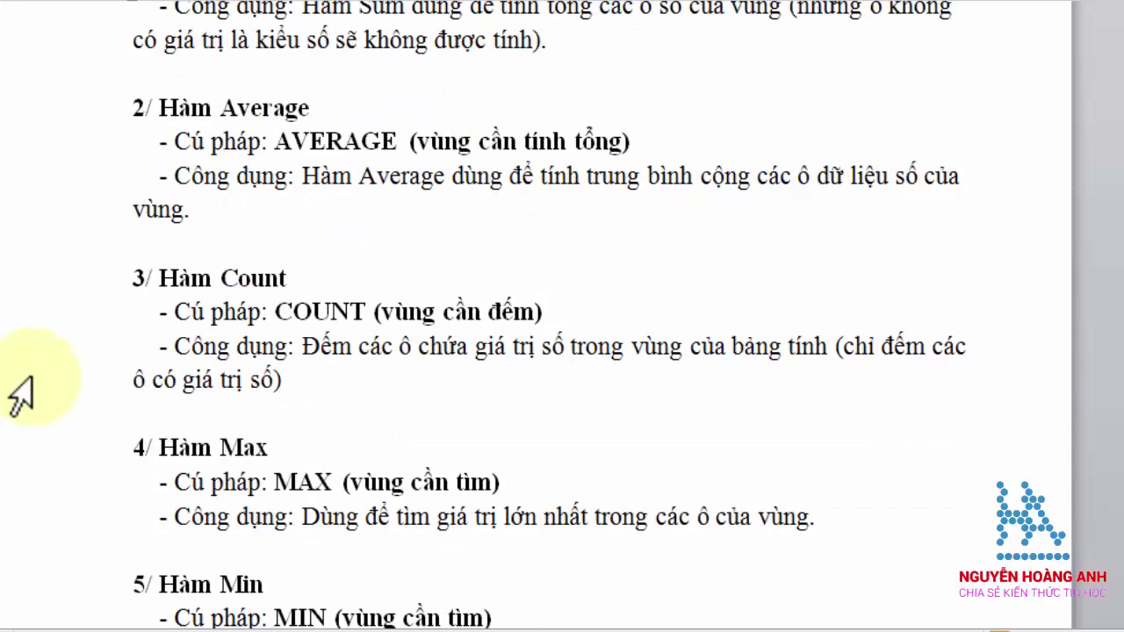
scroll(19, 396, "down", 1)
scroll(19, 397, "down", 1)
scroll(19, 396, "down", 1)
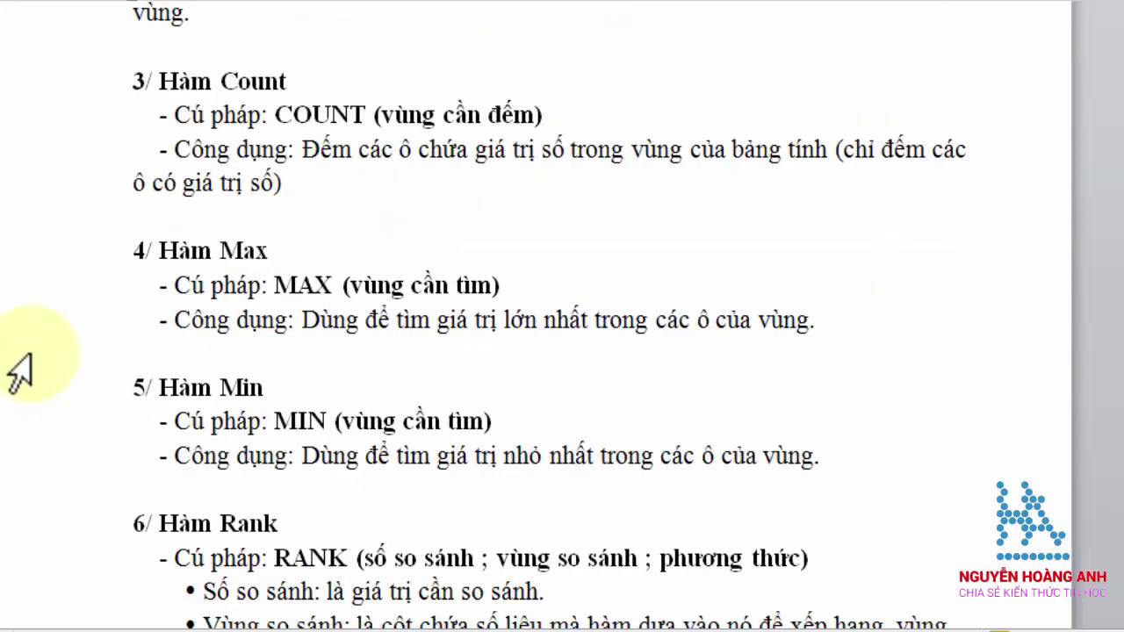
left_click(35, 90)
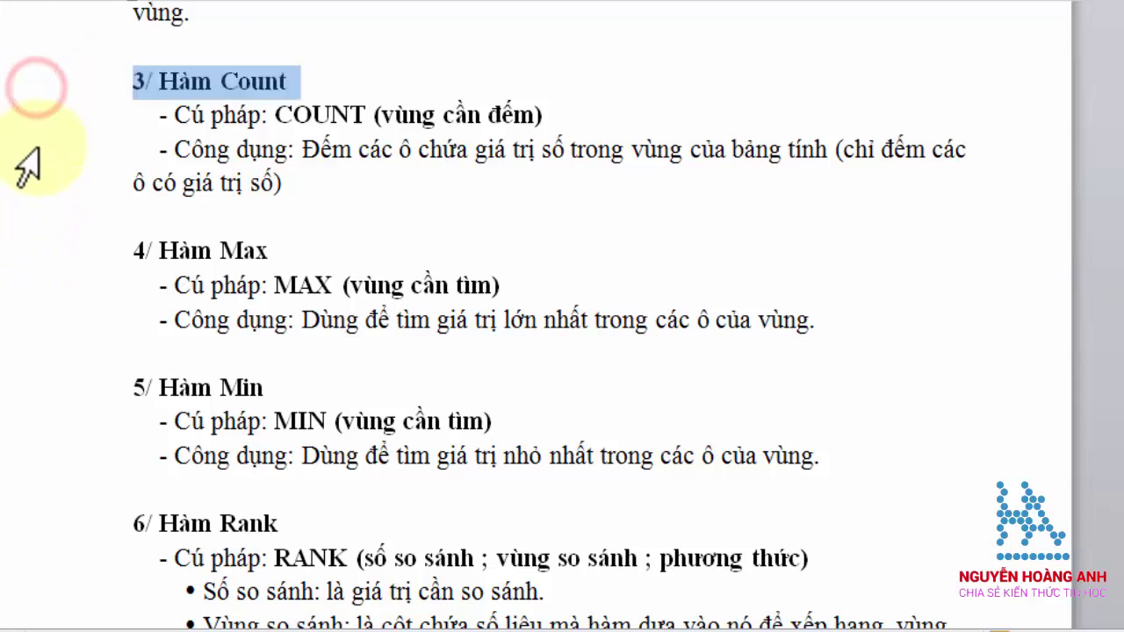
left_click(42, 167)
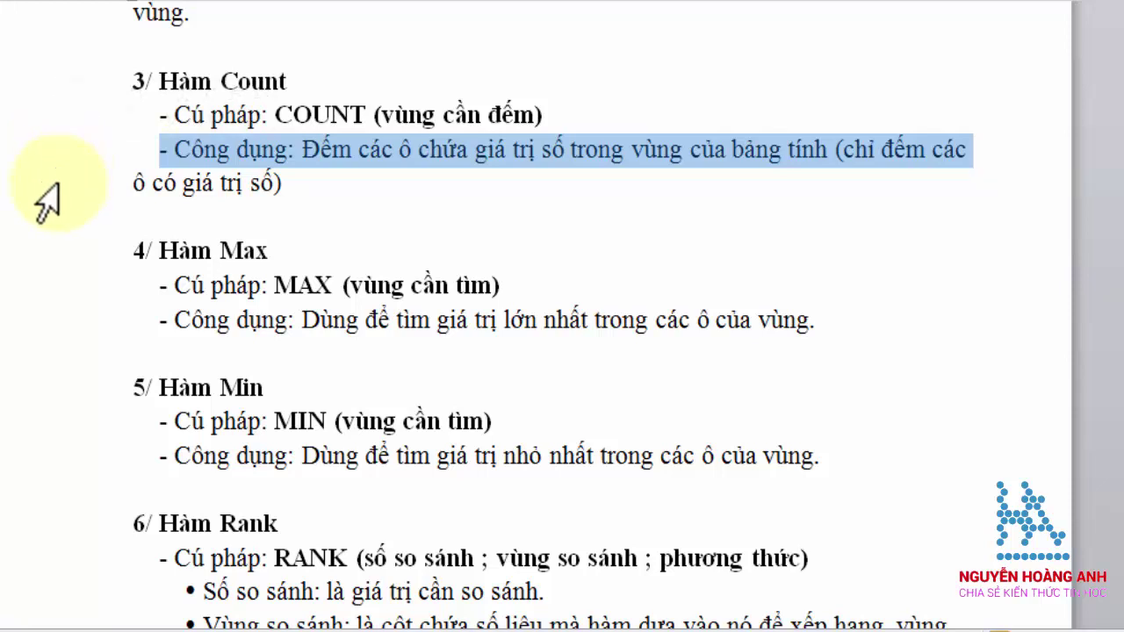
left_click(44, 189)
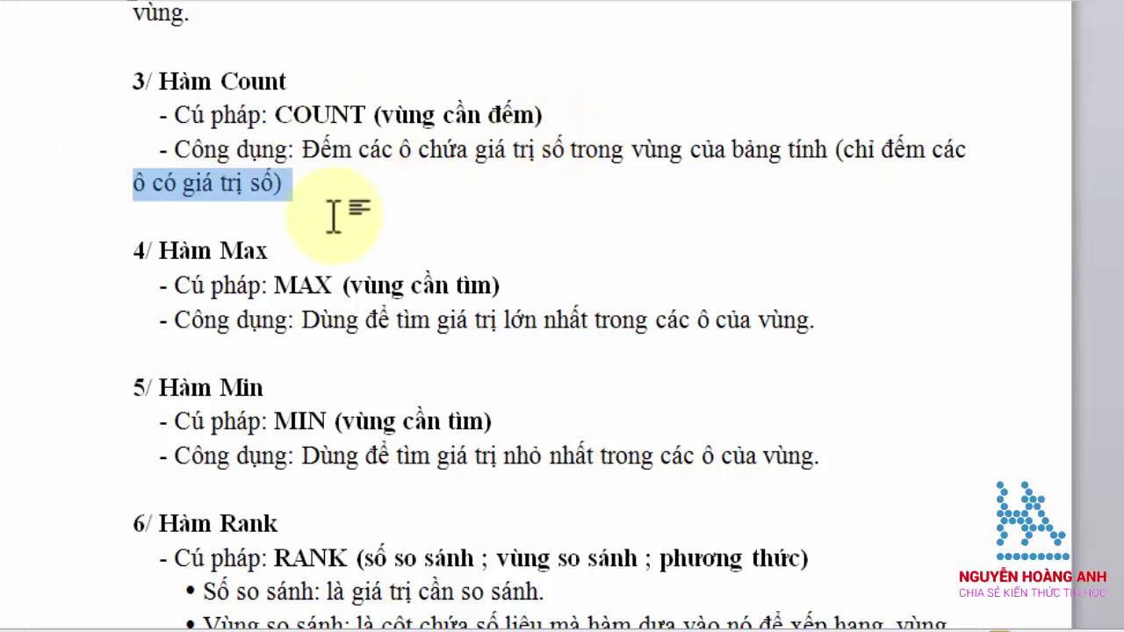
left_click(51, 266)
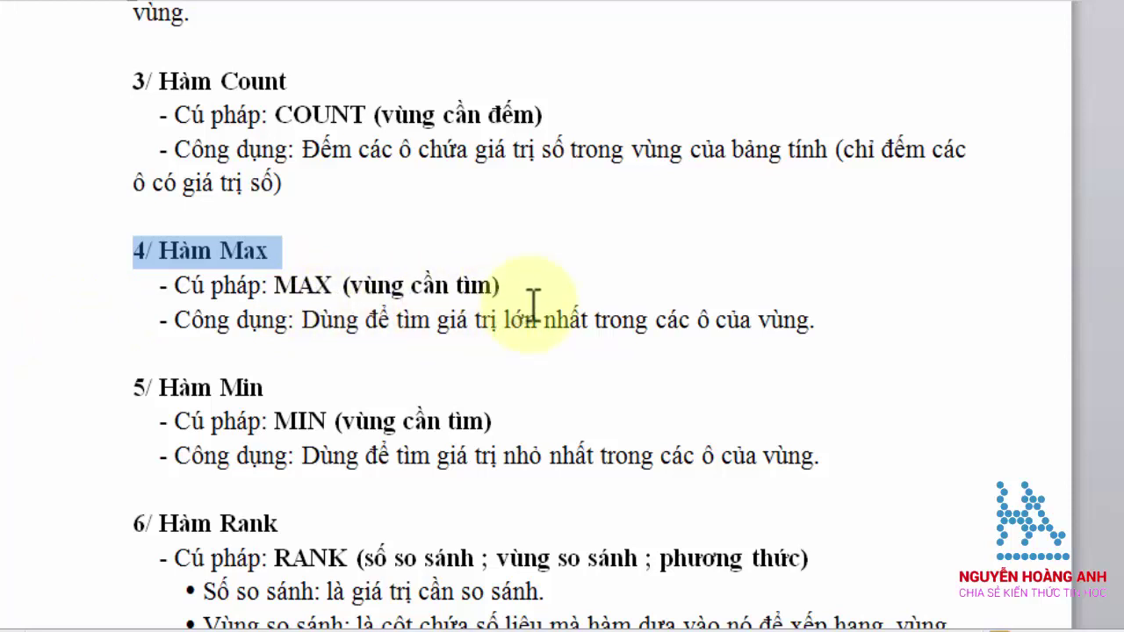
left_click(55, 387)
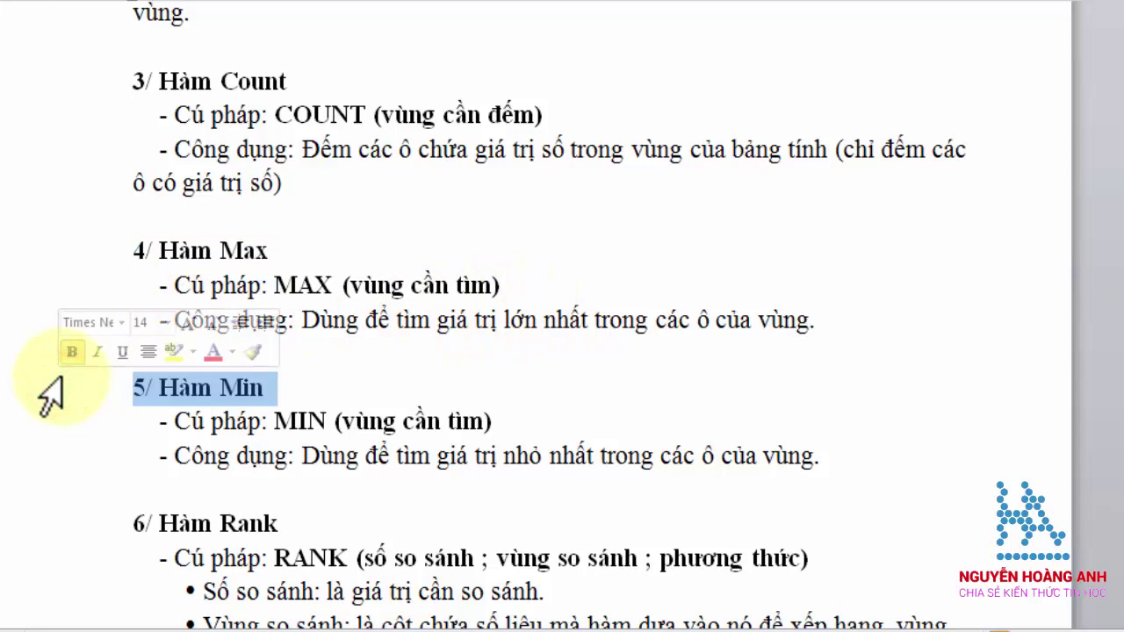
left_click(58, 464)
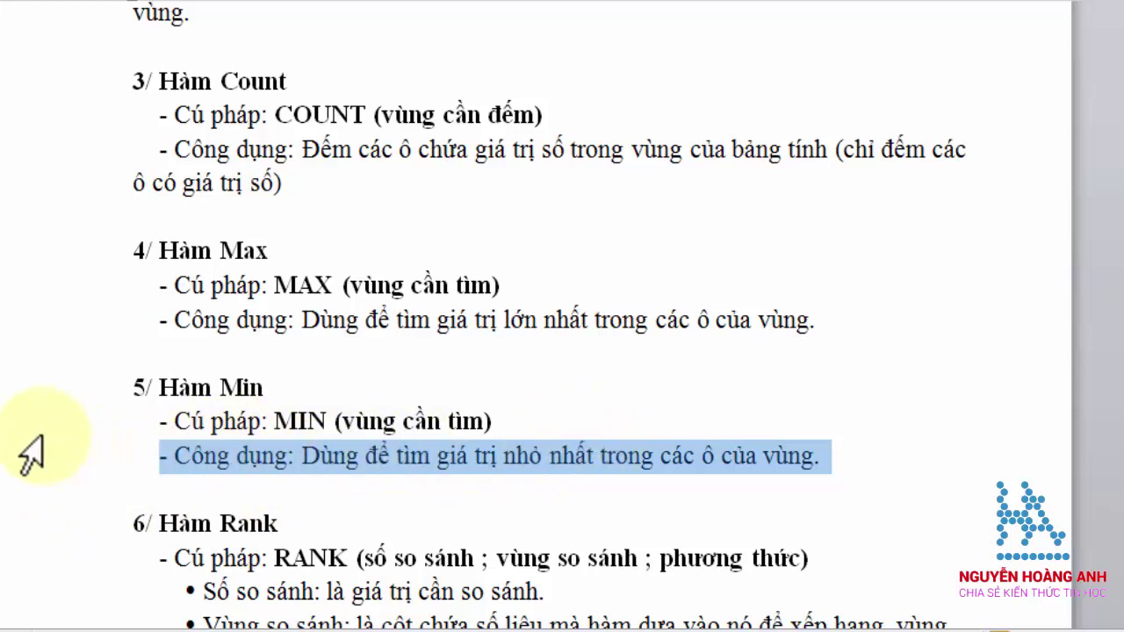
scroll(20, 452, "down", 3)
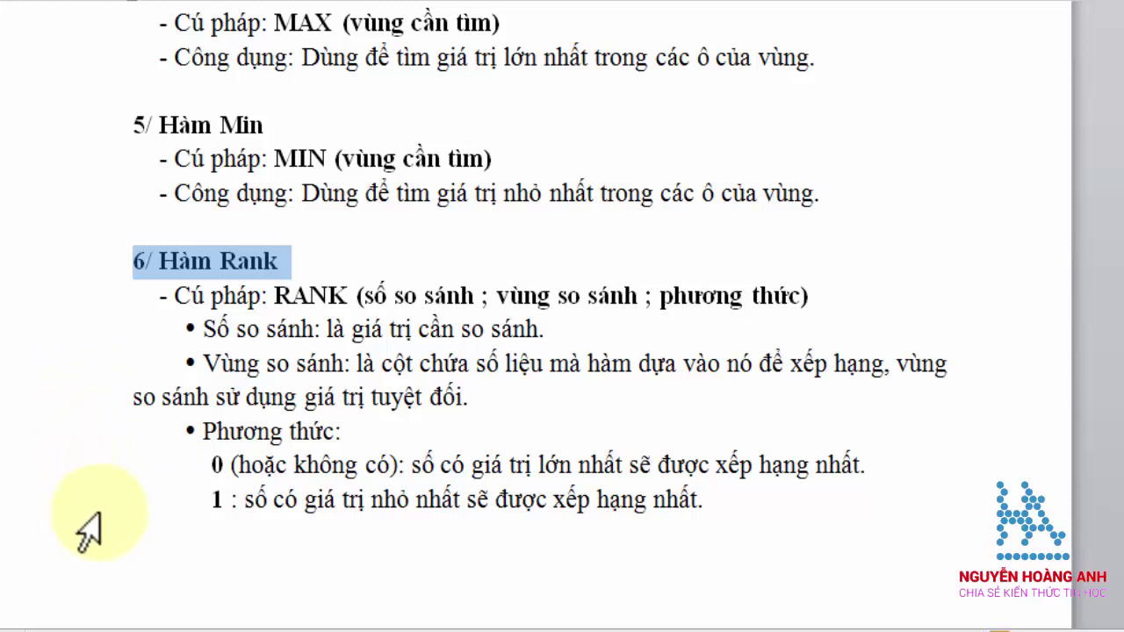
- Select the RANK option 0 and option 1 explanation lines, going over each twice
left_click(88, 469)
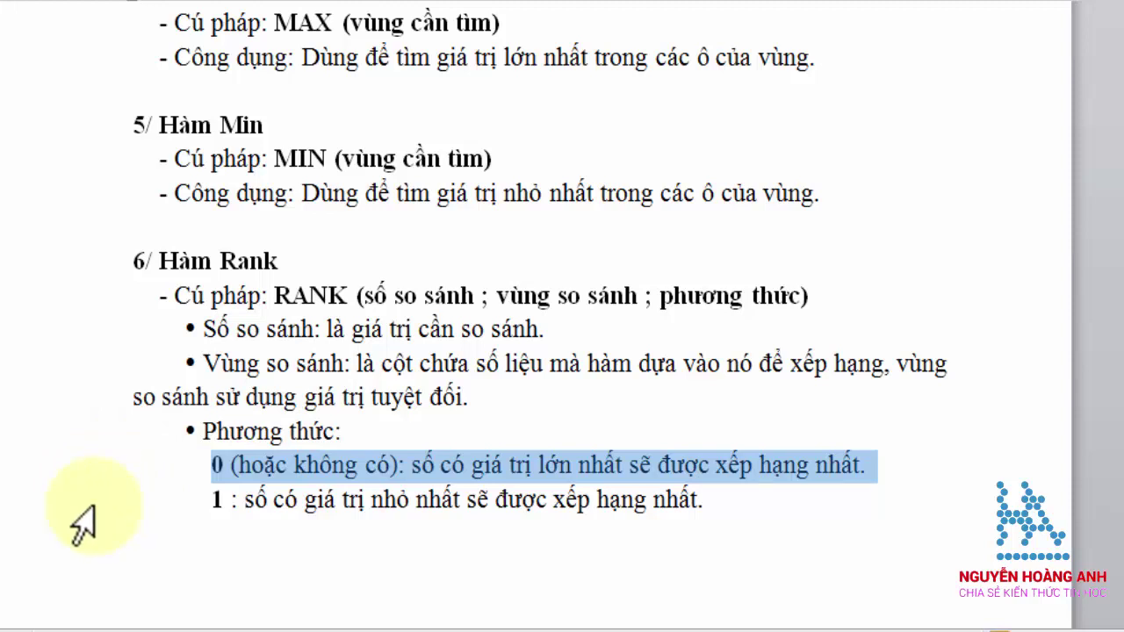
left_click(92, 509)
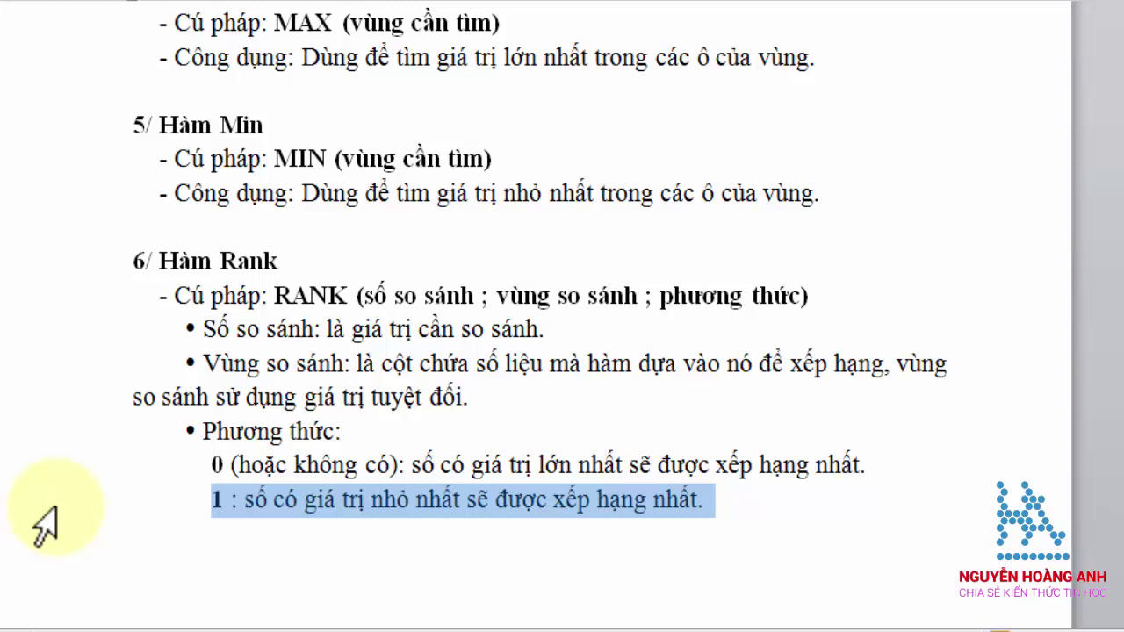
left_click(58, 470)
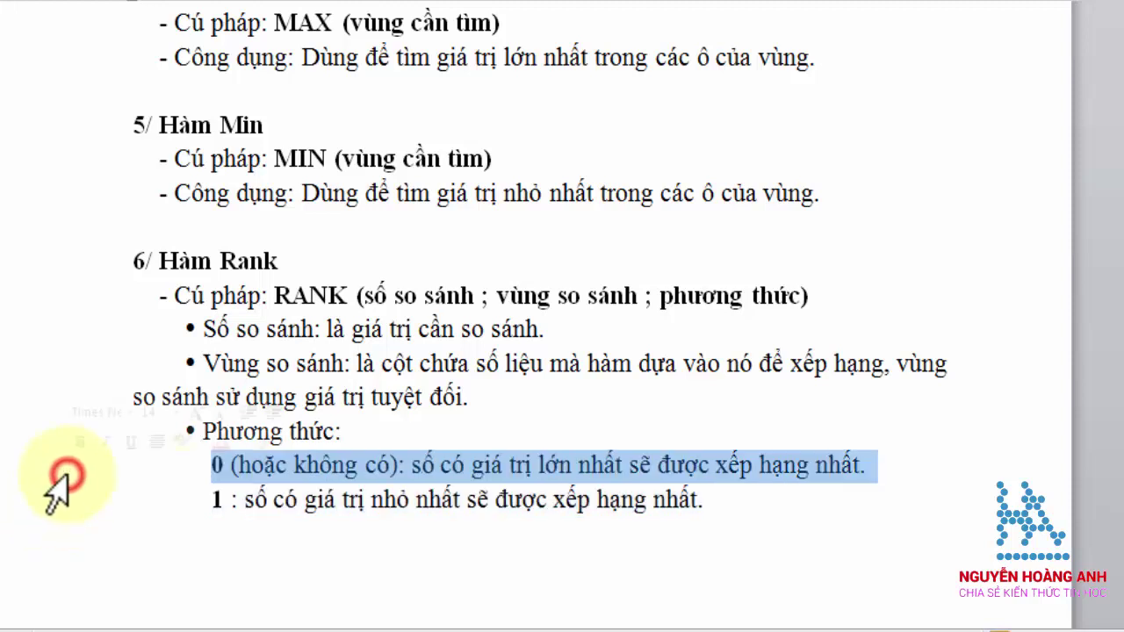
left_click(77, 512)
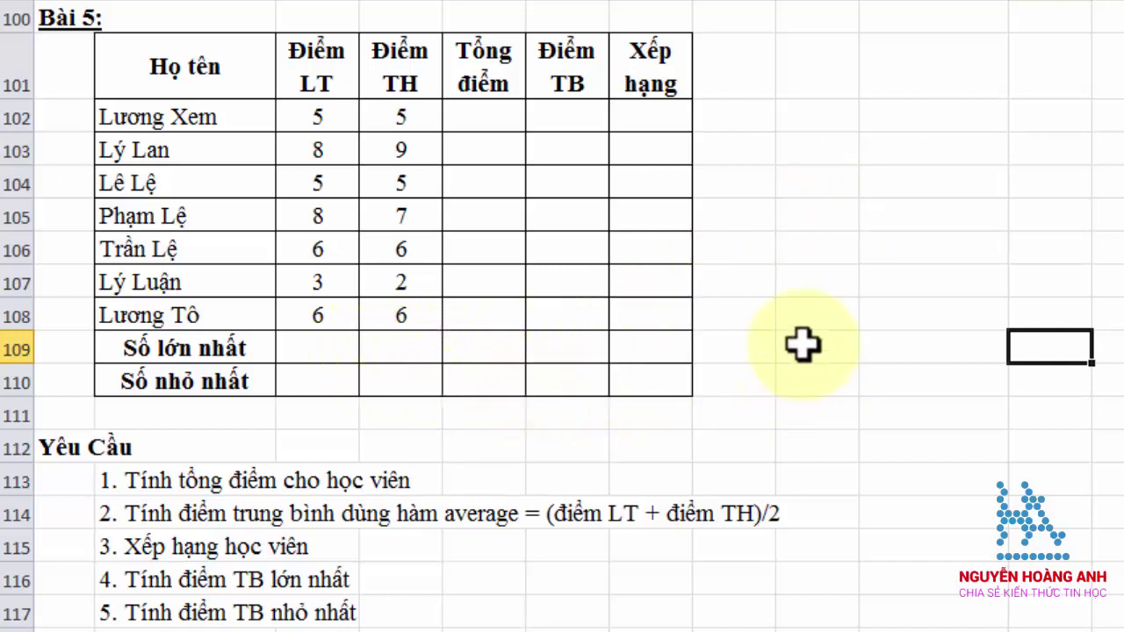
- Enter =SUM(C102,D102) in E102 so the first student's total shows 10
left_click(483, 117)
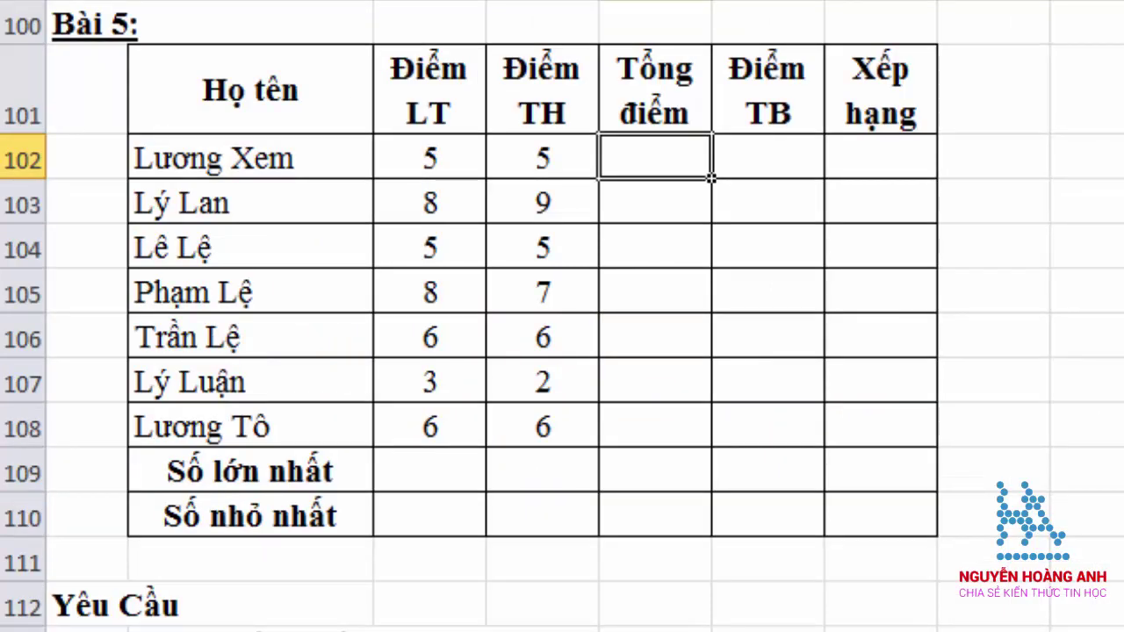
type("=")
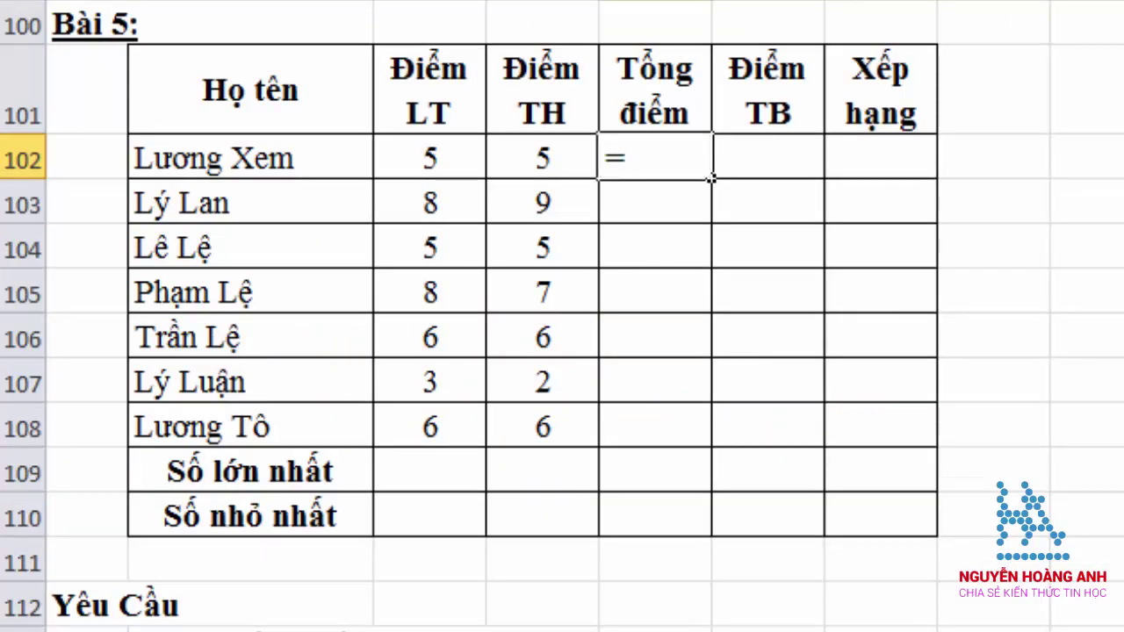
type("SUM(")
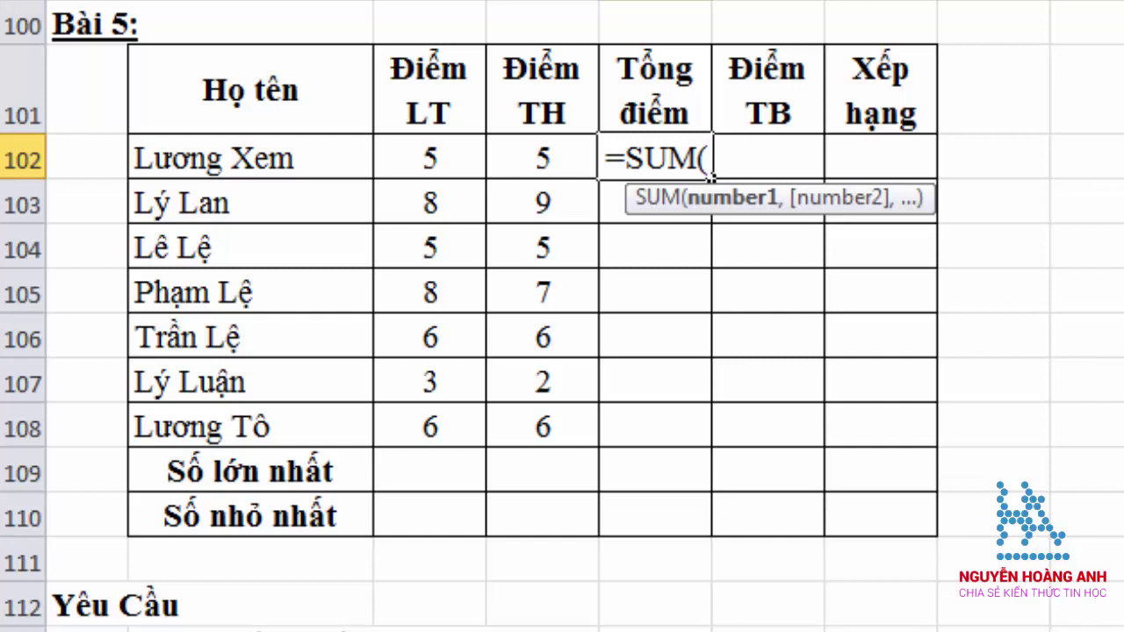
left_click(397, 153)
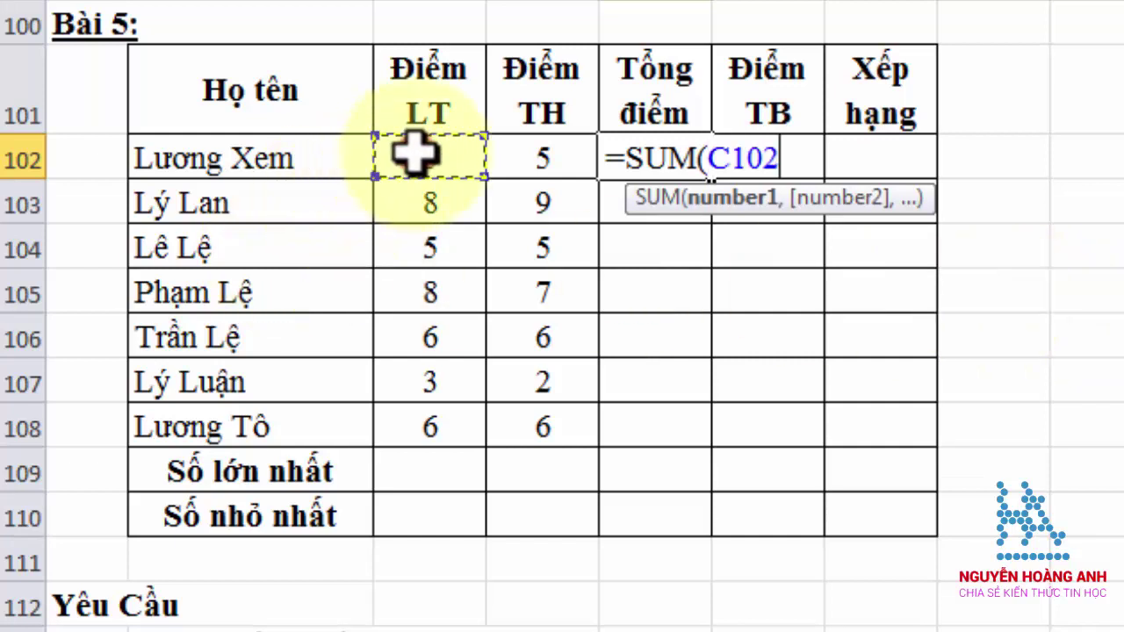
type(",")
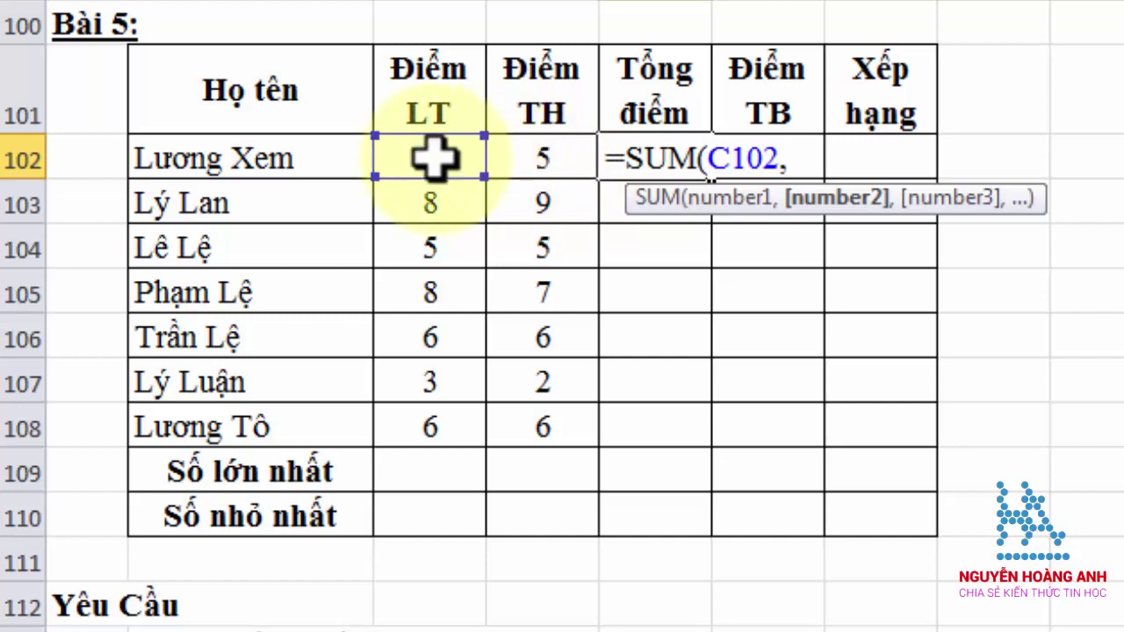
left_click(522, 158)
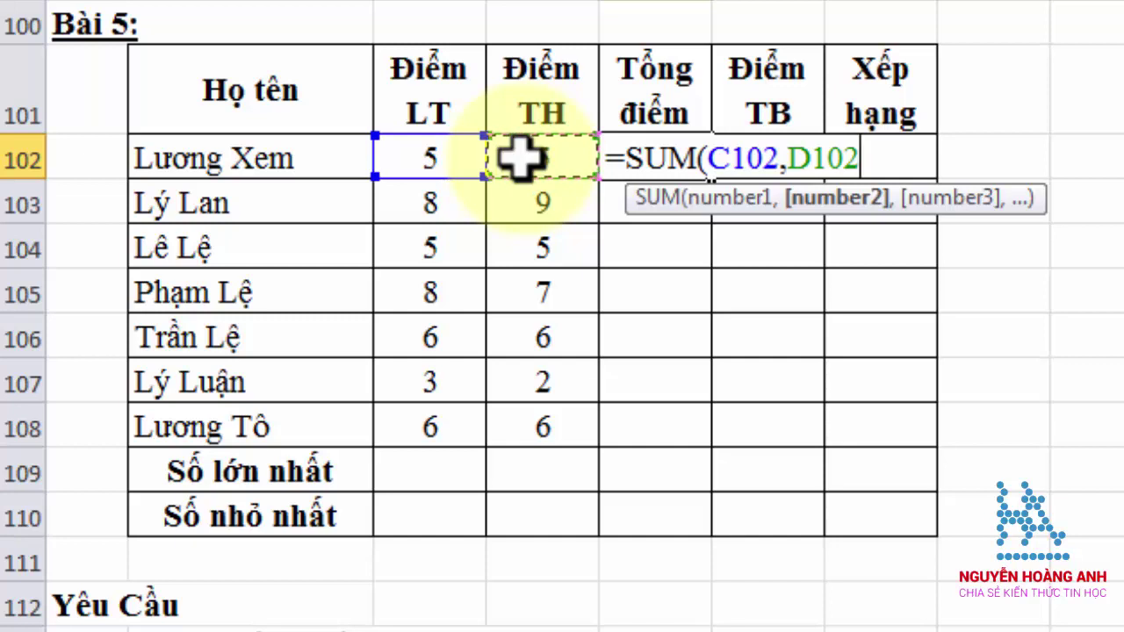
type(")")
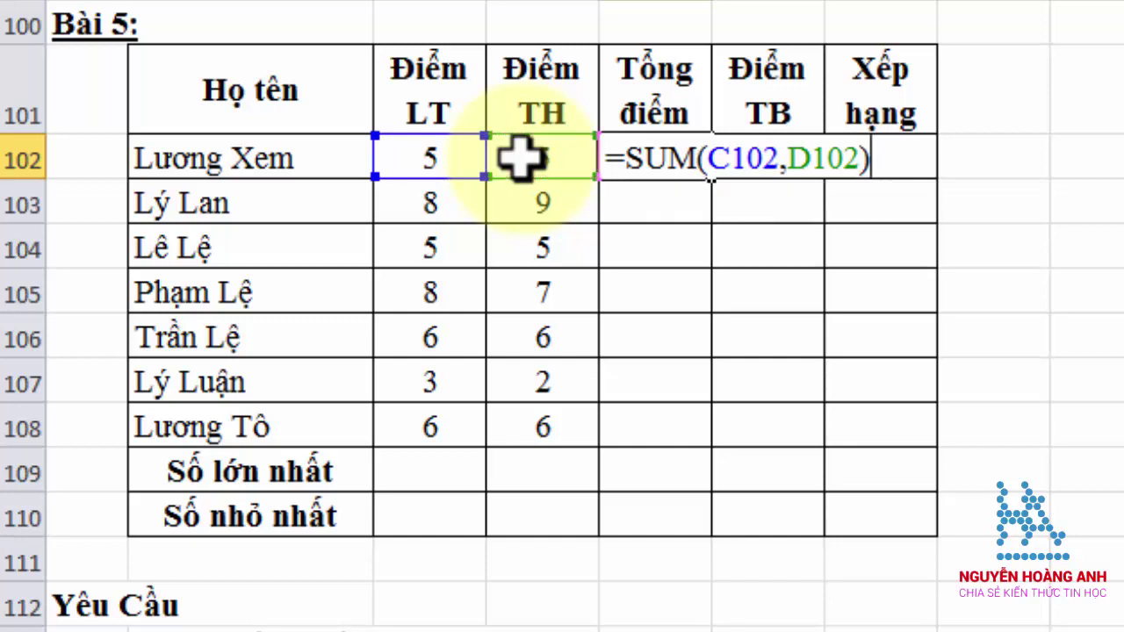
key("Return")
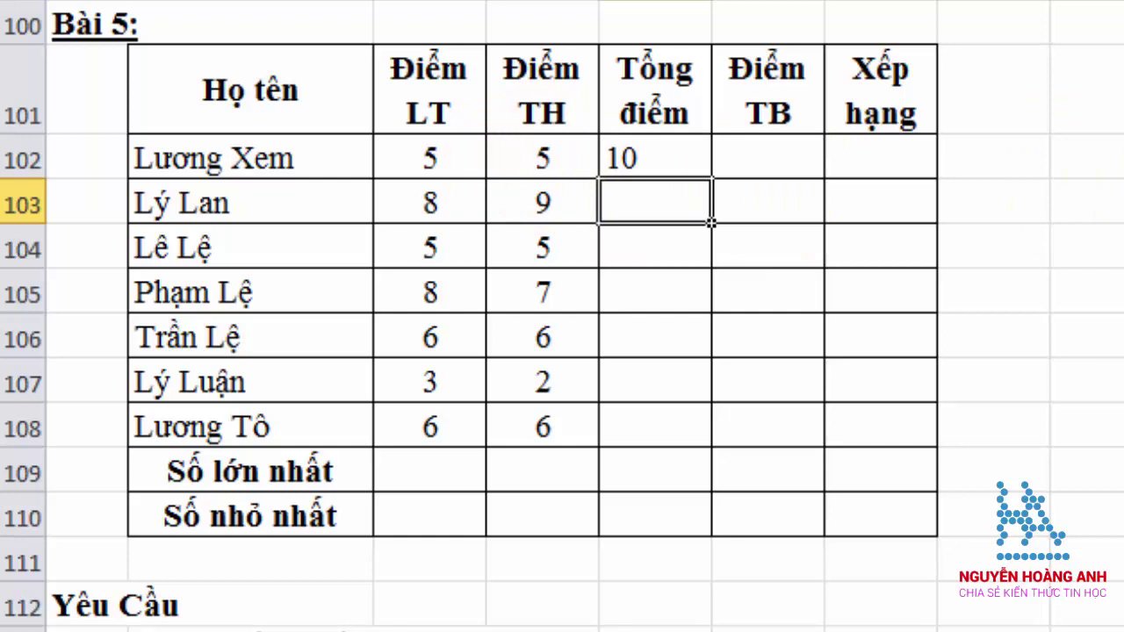
- Enter =SUM(C103:D103) in E103 for the second student's total of 17
type("=SUM")
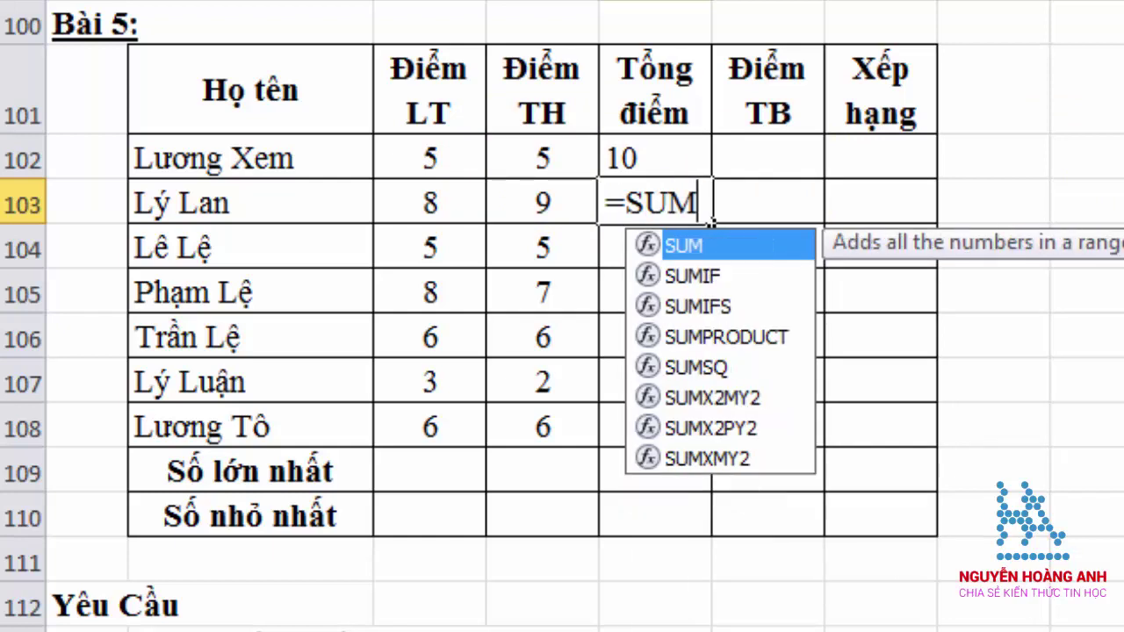
type("(")
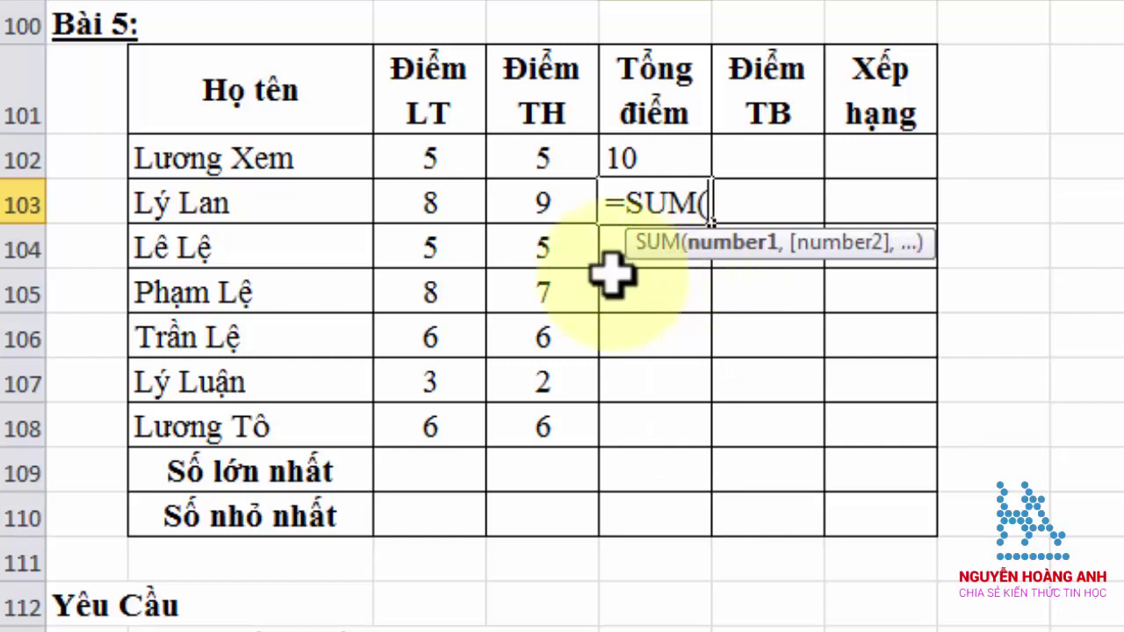
left_click(407, 209)
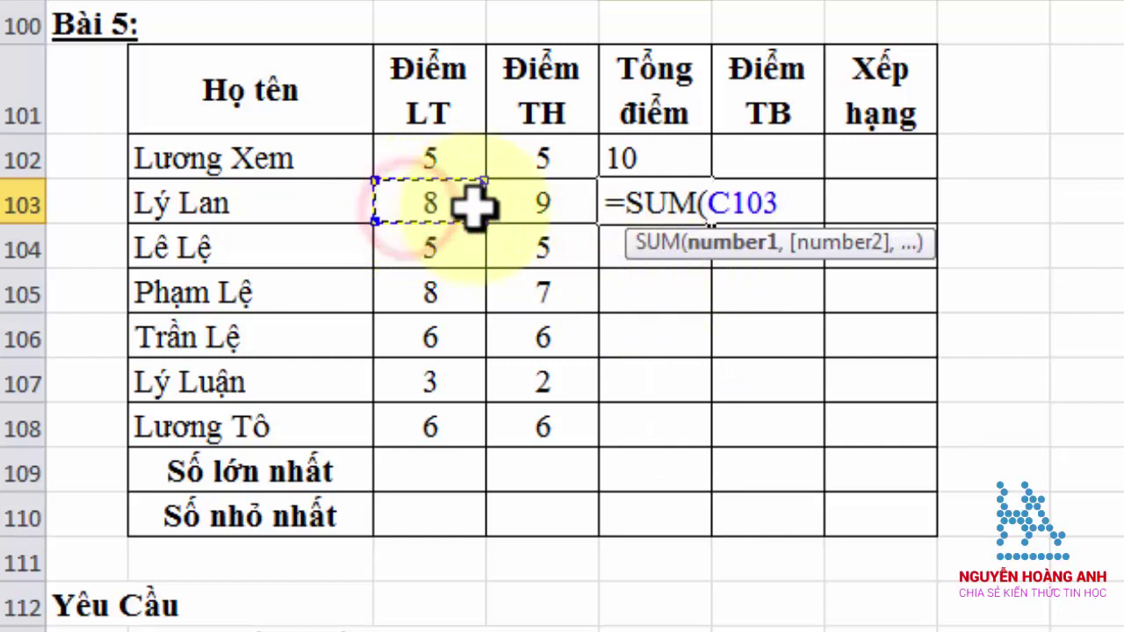
mouse_move(474, 206)
left_mouse_down()
mouse_move(538, 207)
mouse_move(414, 204)
mouse_move(535, 204)
left_mouse_up()
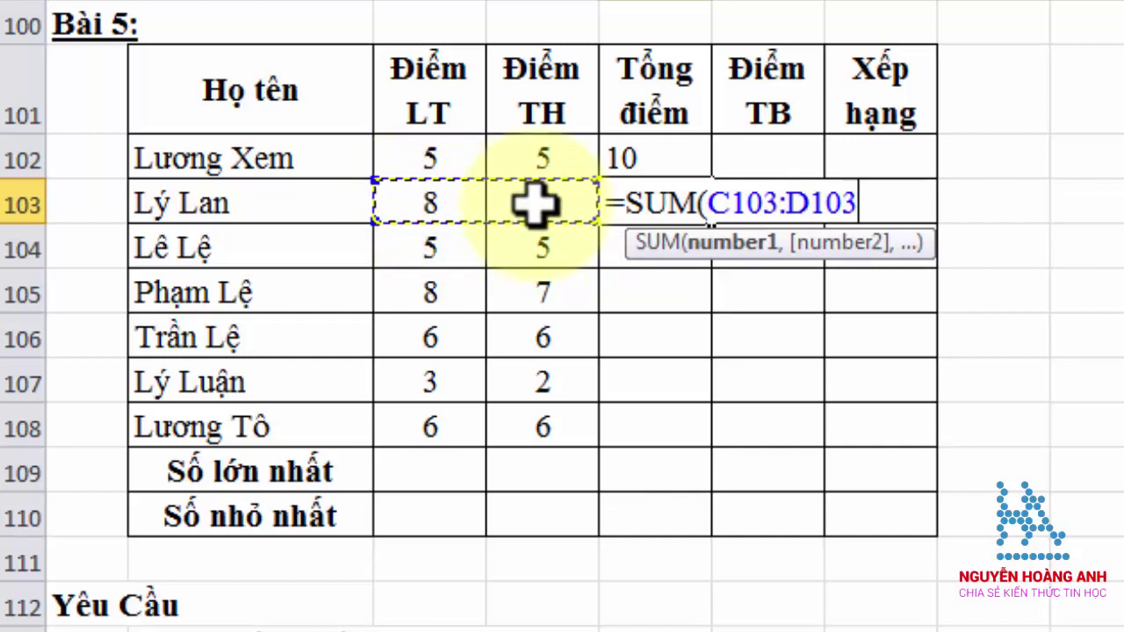
type(")")
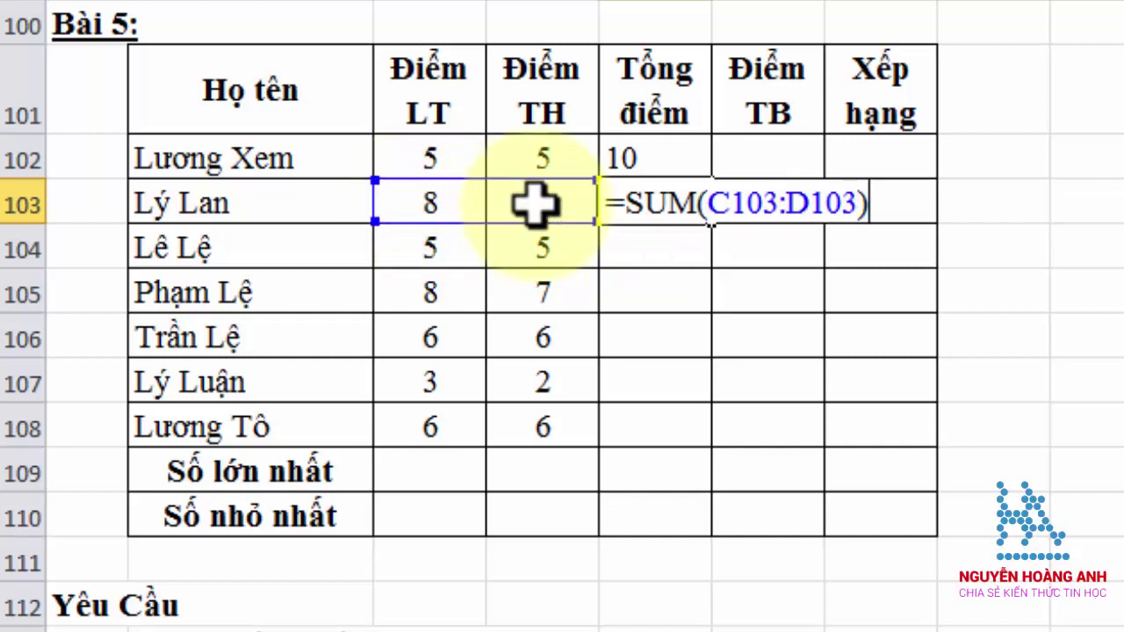
key("Return")
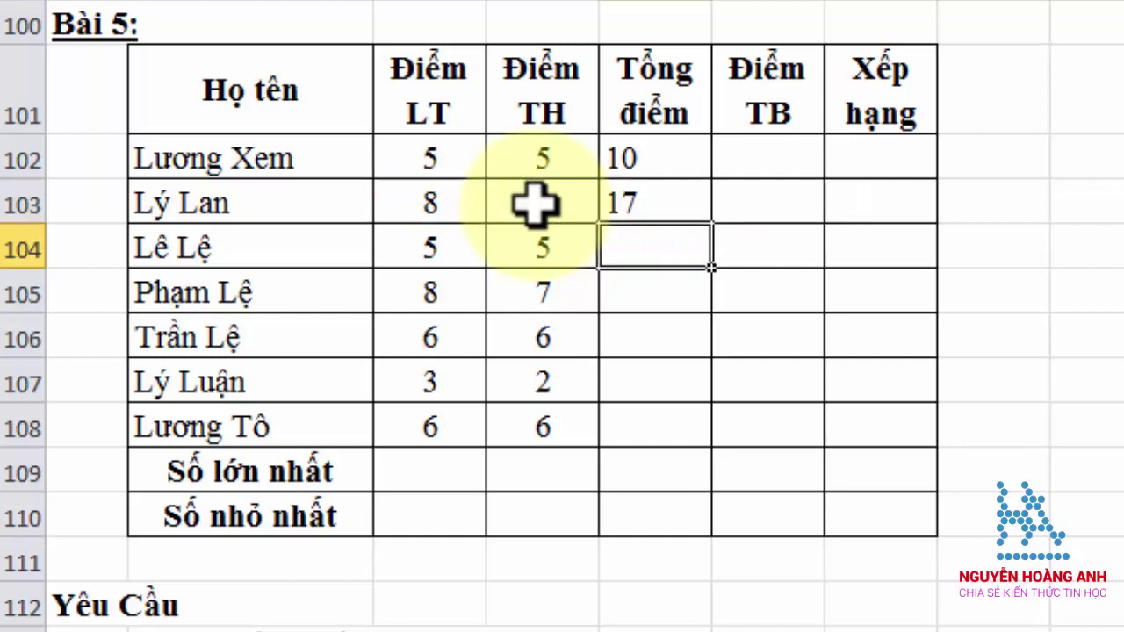
- Fill the total formula down to E108 and centre totals E102:E108
left_click(641, 211)
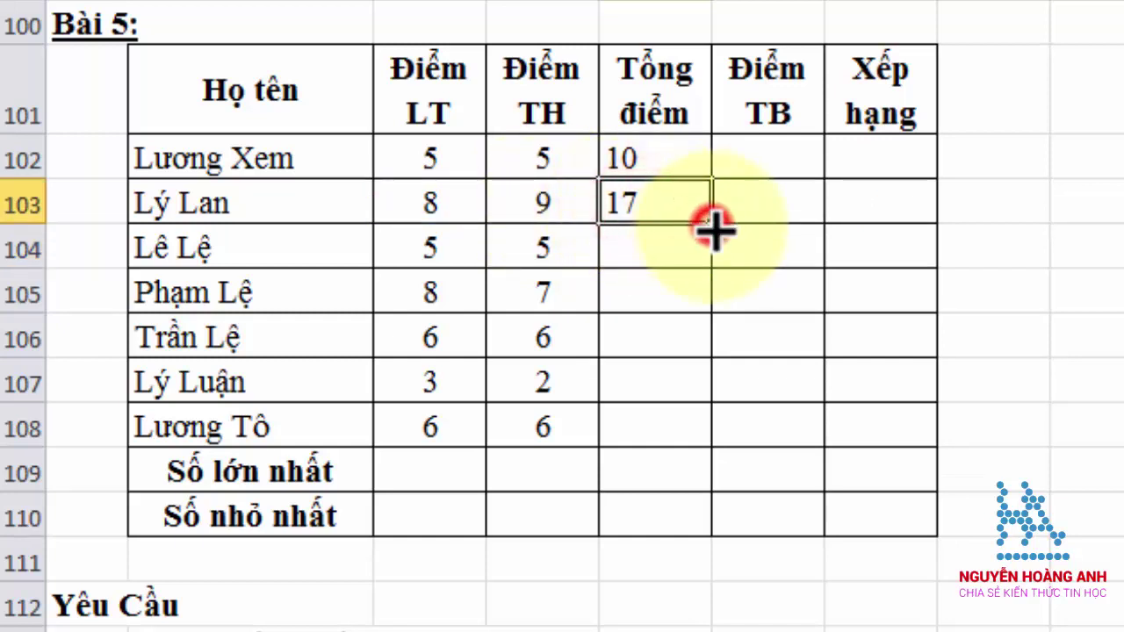
left_click_drag(714, 227, 716, 426)
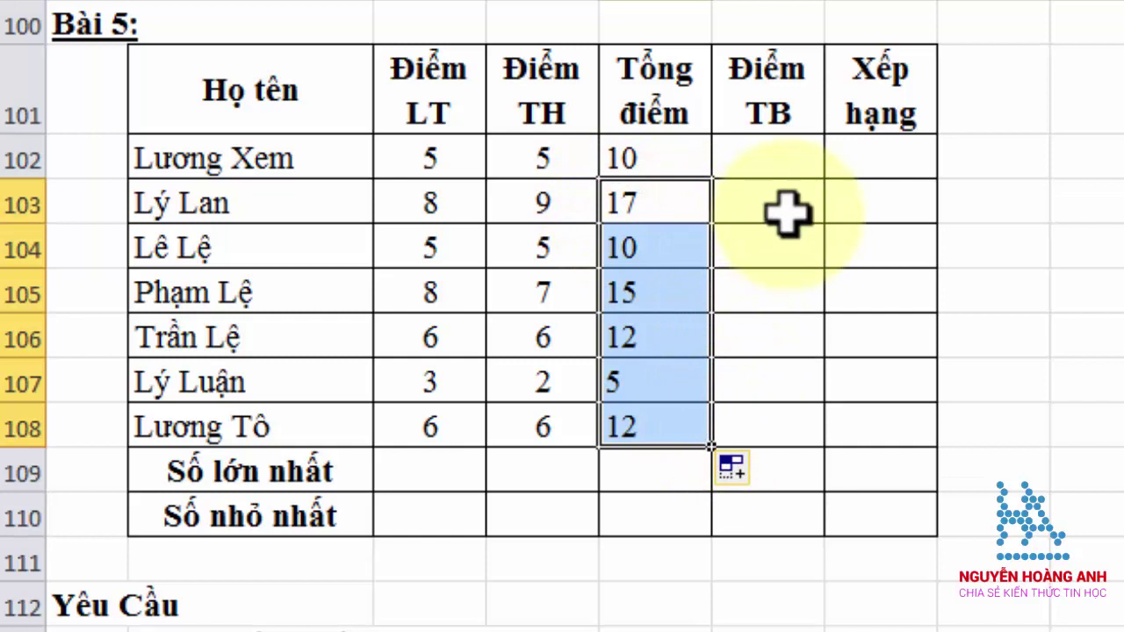
left_click_drag(668, 155, 665, 426)
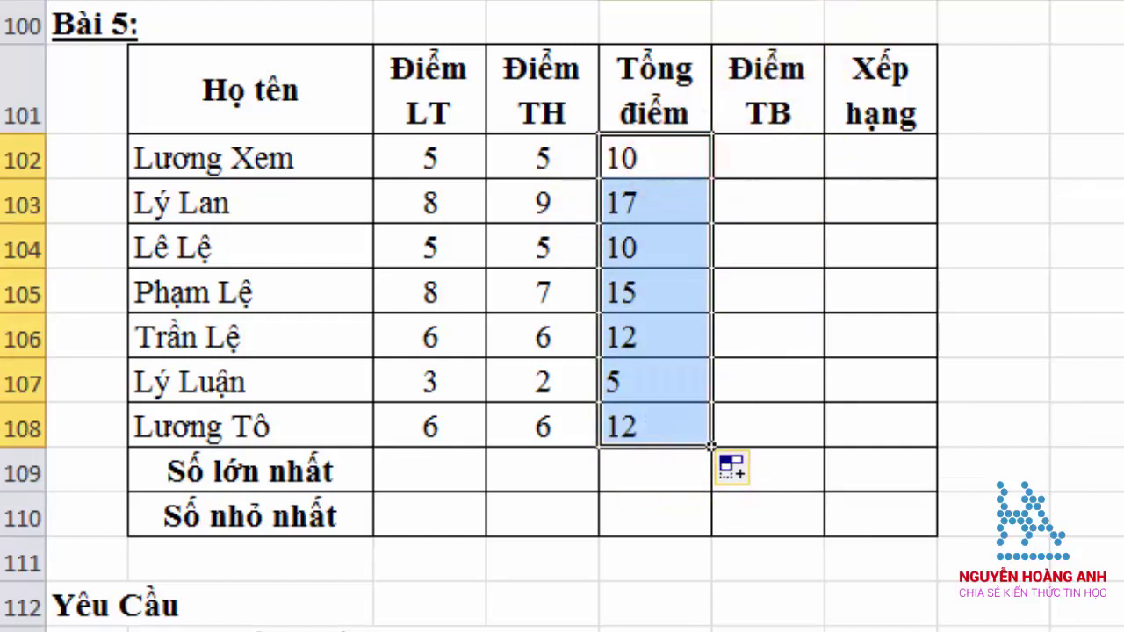
key("ctrl+e")
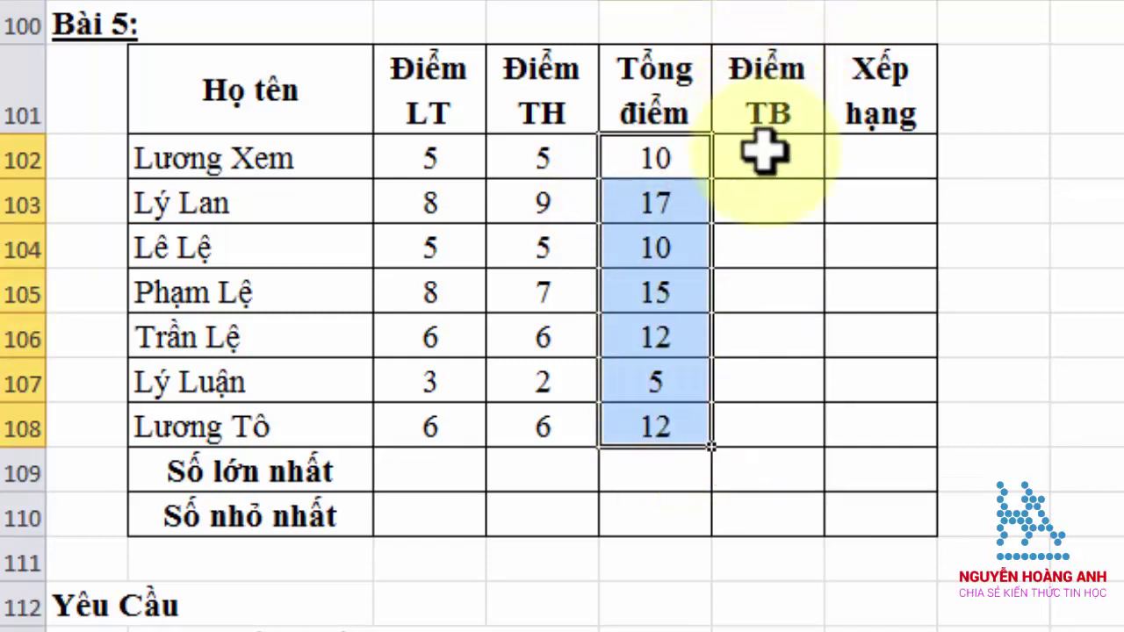
- Enter =AVERAGE(C102:D102) in F102, giving the first student's average of 5
left_click(755, 151)
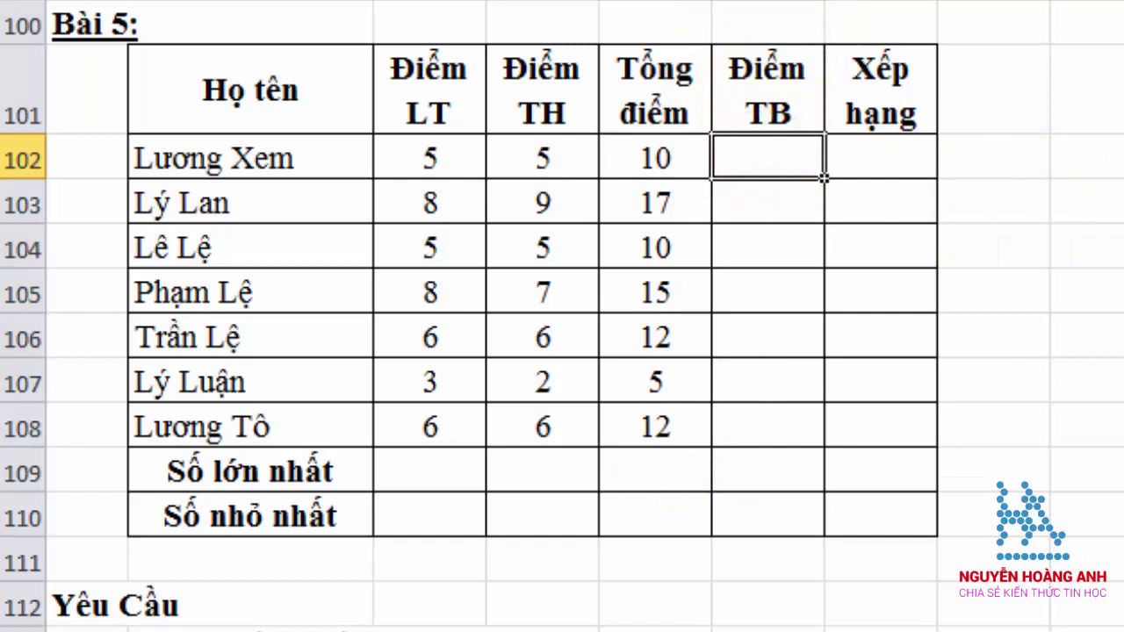
type("=A")
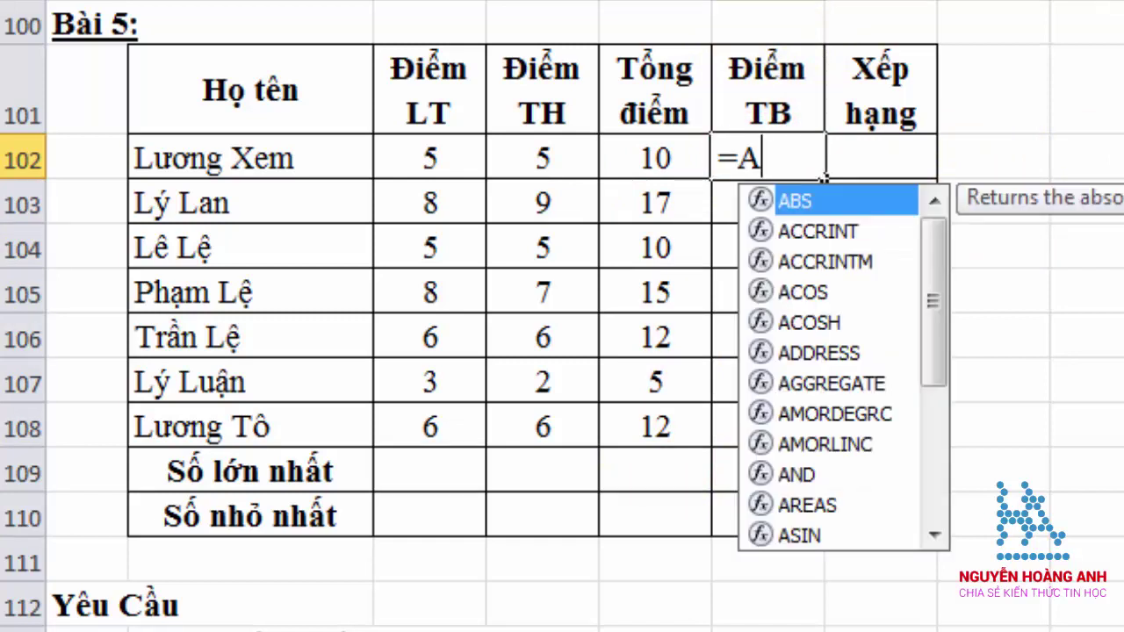
type("VE")
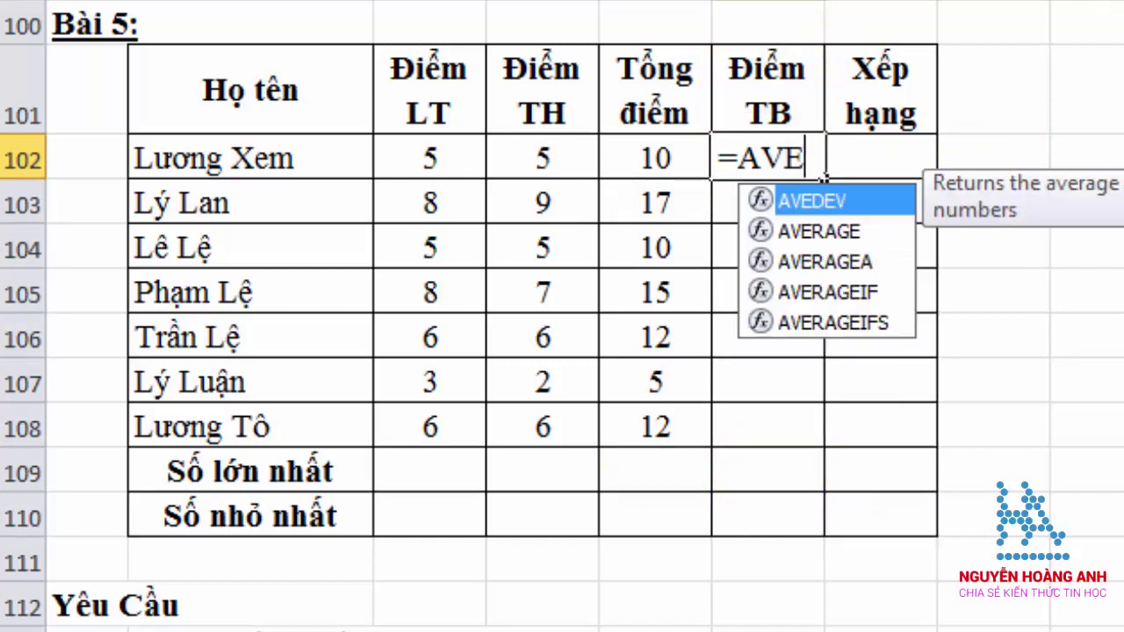
type("RA")
key("Tab")
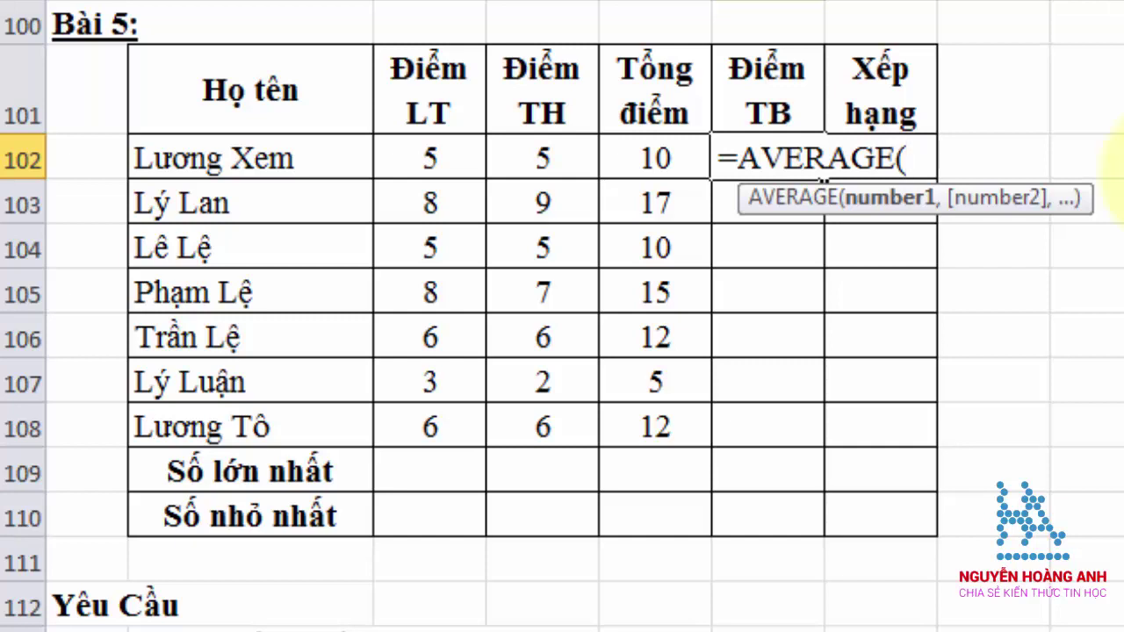
left_click_drag(411, 153, 527, 160)
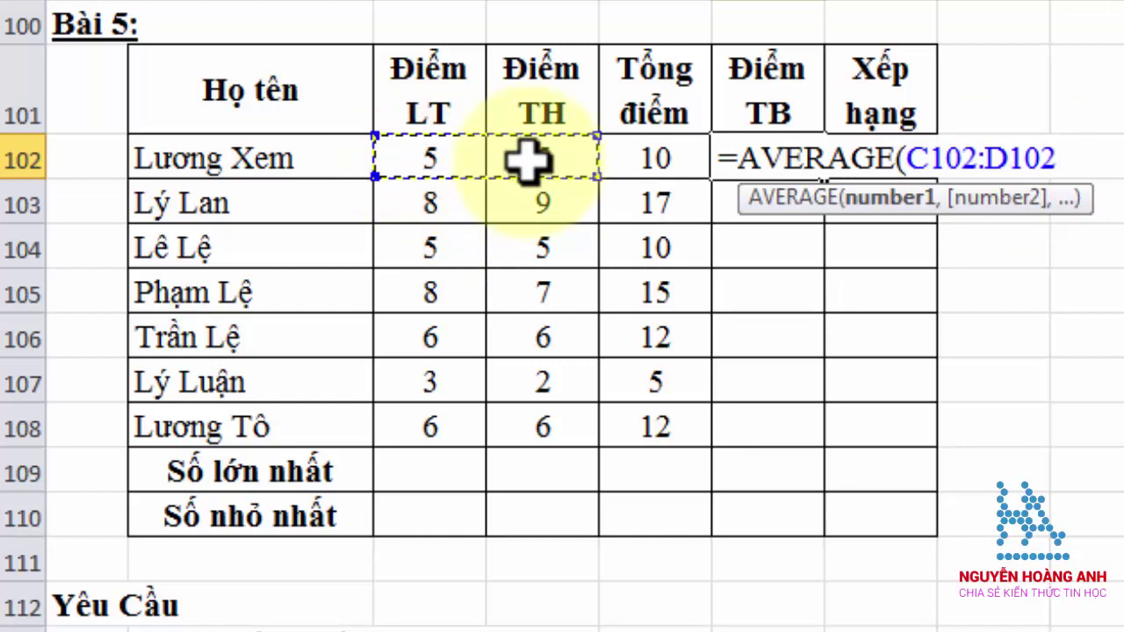
type(")")
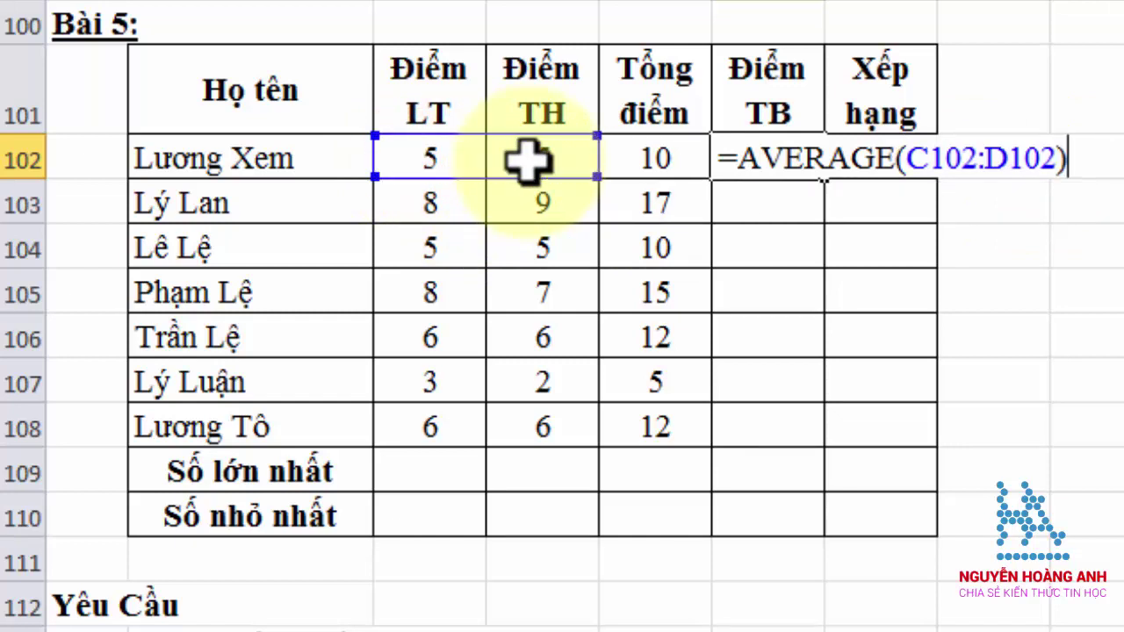
key("Return")
- Fill the average formula down to F108 (5, 8.5, 5, 7.5, 6, 2.5, 6)
left_click(795, 162)
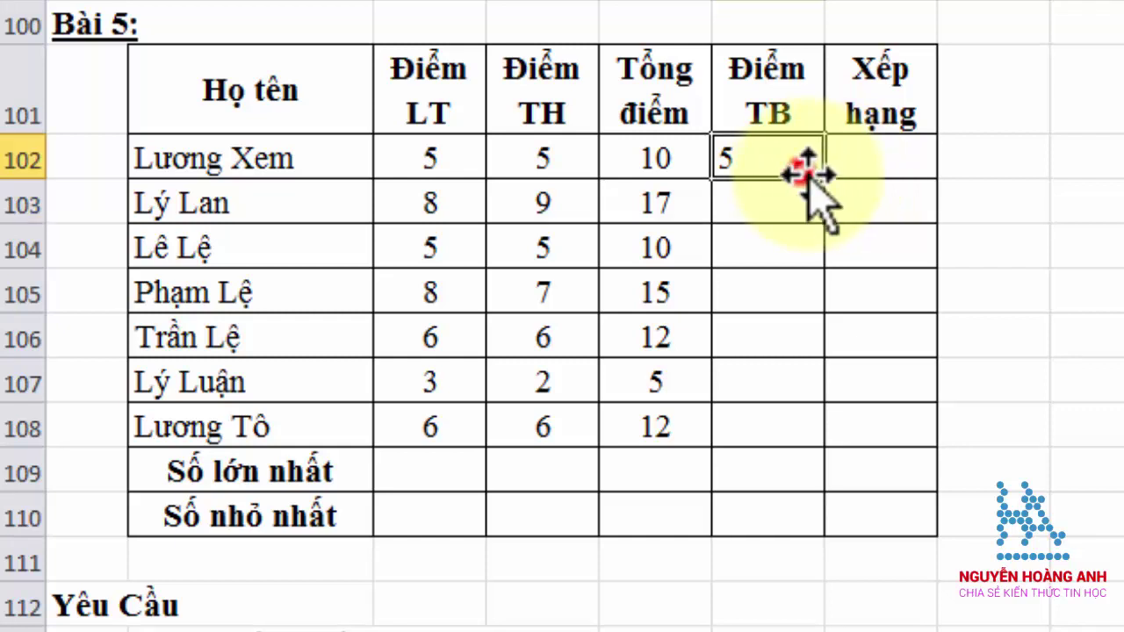
left_click_drag(824, 179, 812, 442)
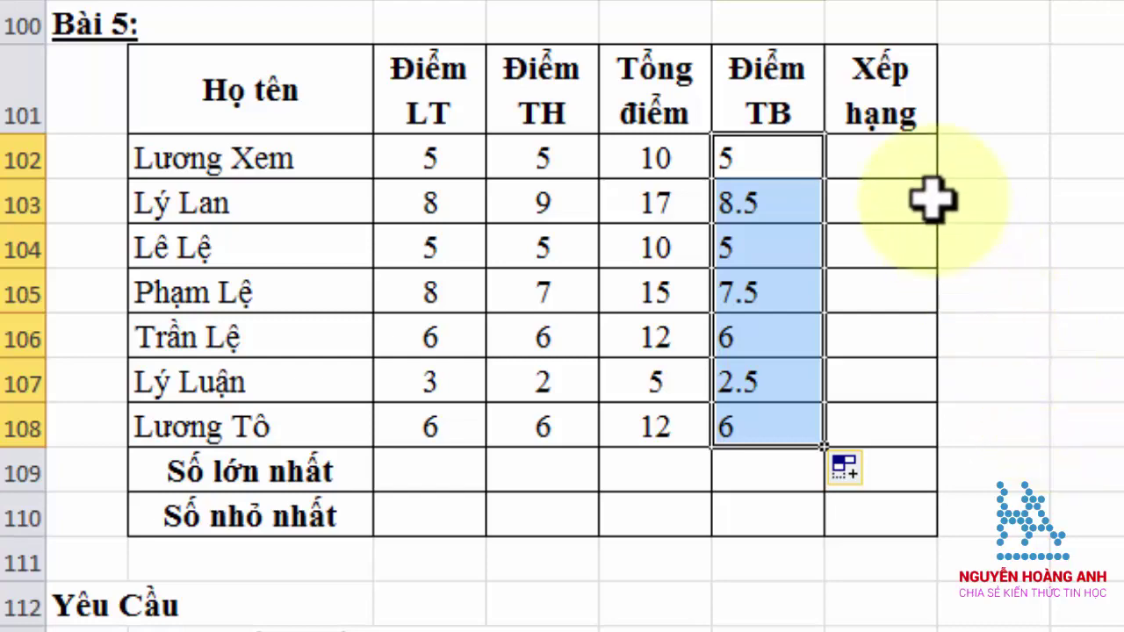
left_click(891, 158)
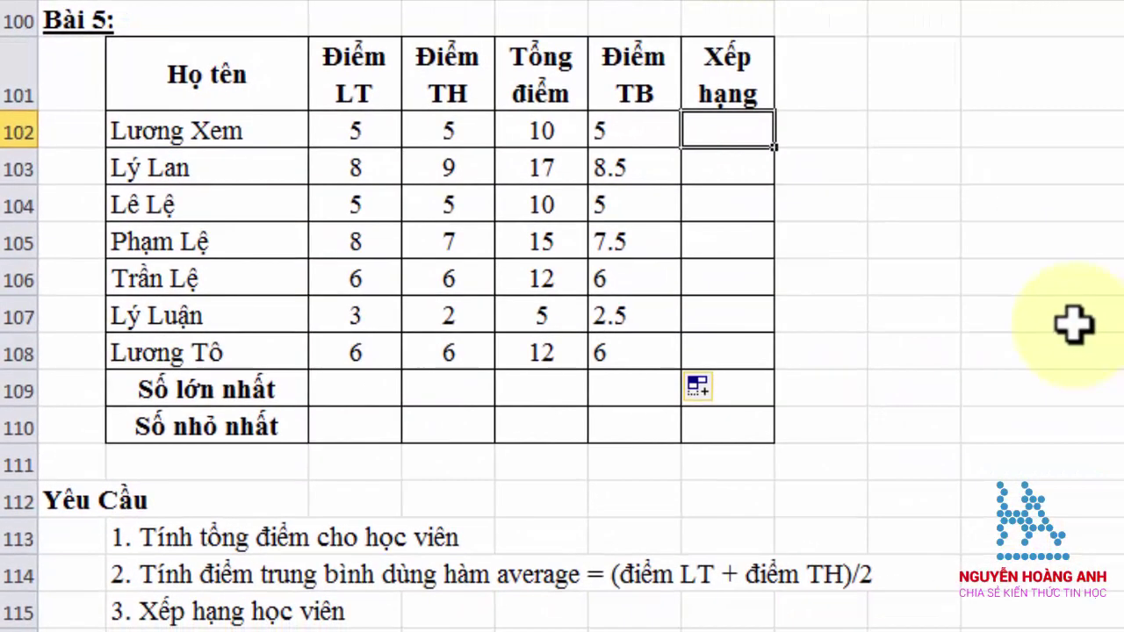
- Start =RANK(F102,F102:F108 in G102, ranking the first average among all seven
type("=")
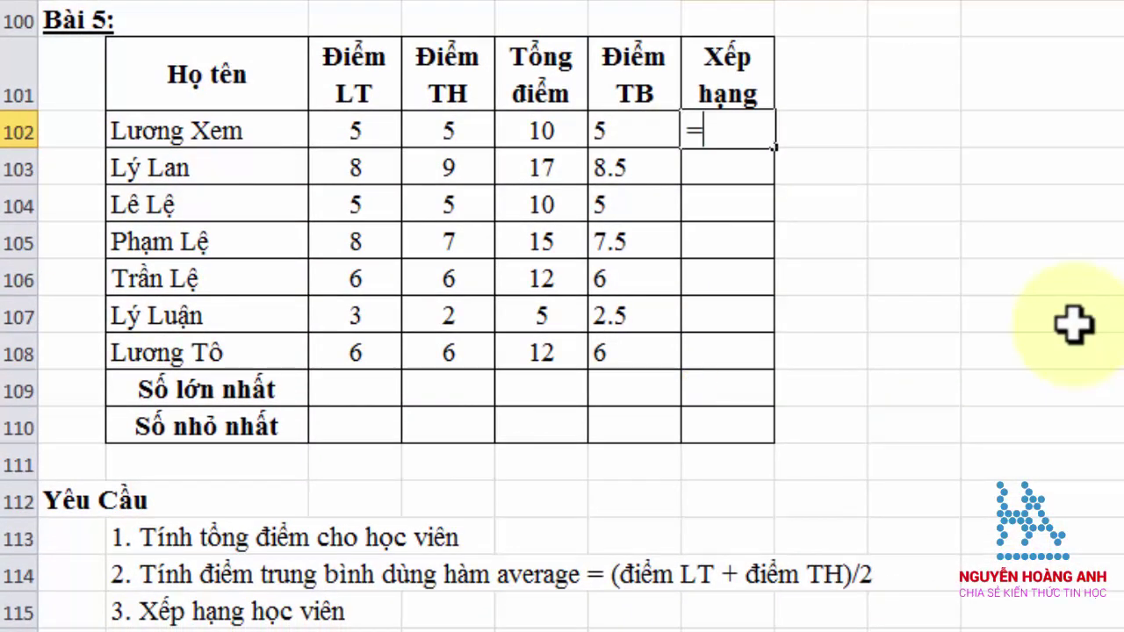
type("RANK")
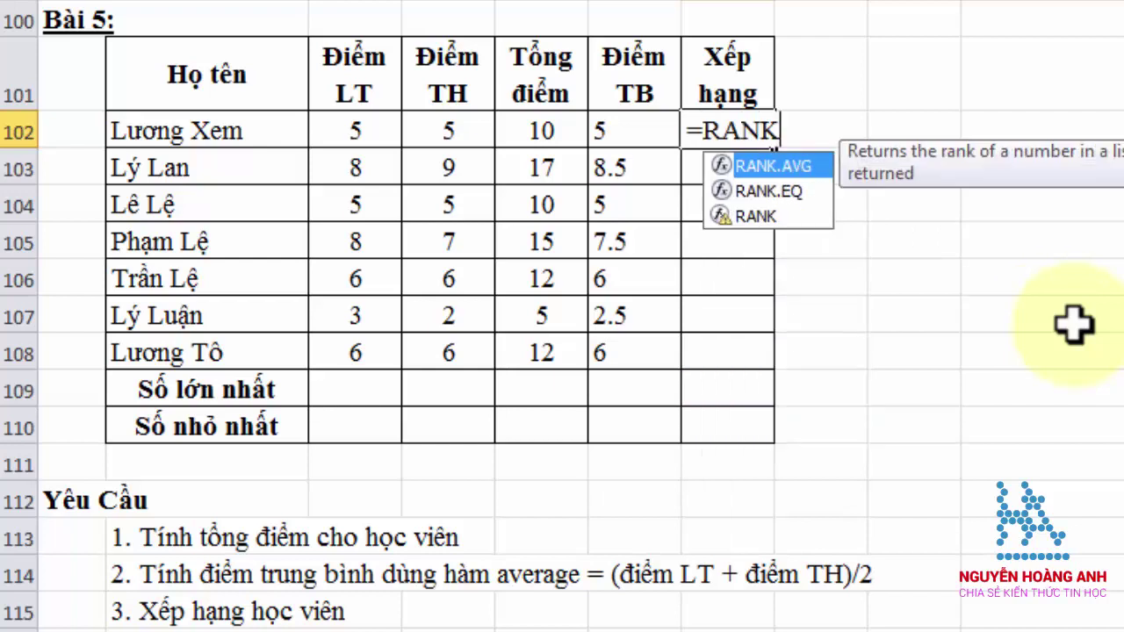
type("(")
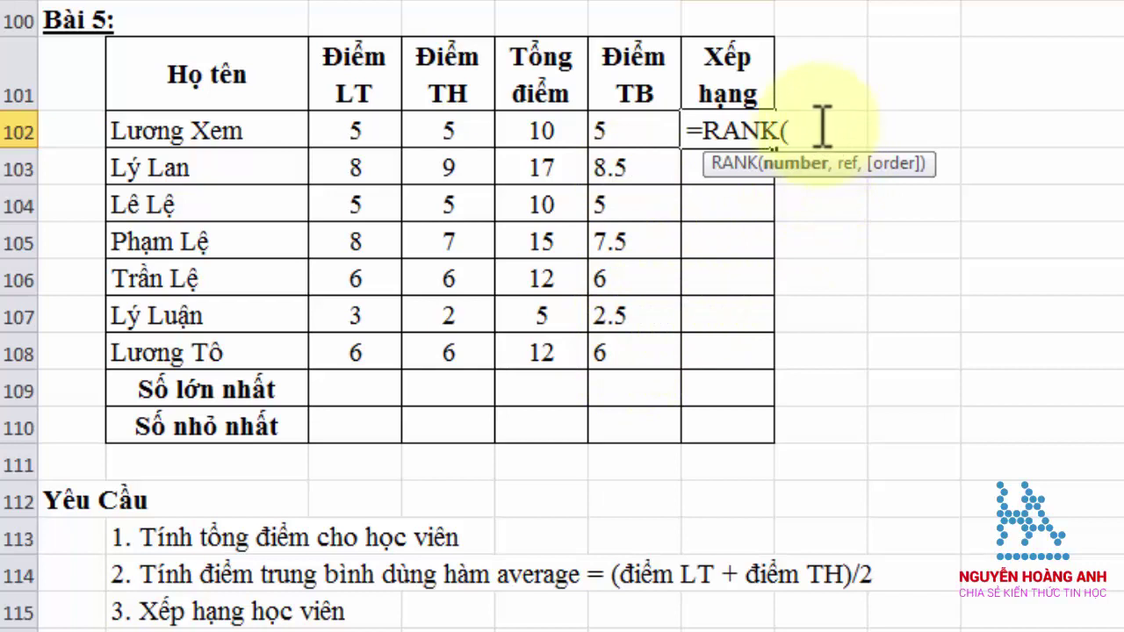
left_click(619, 130)
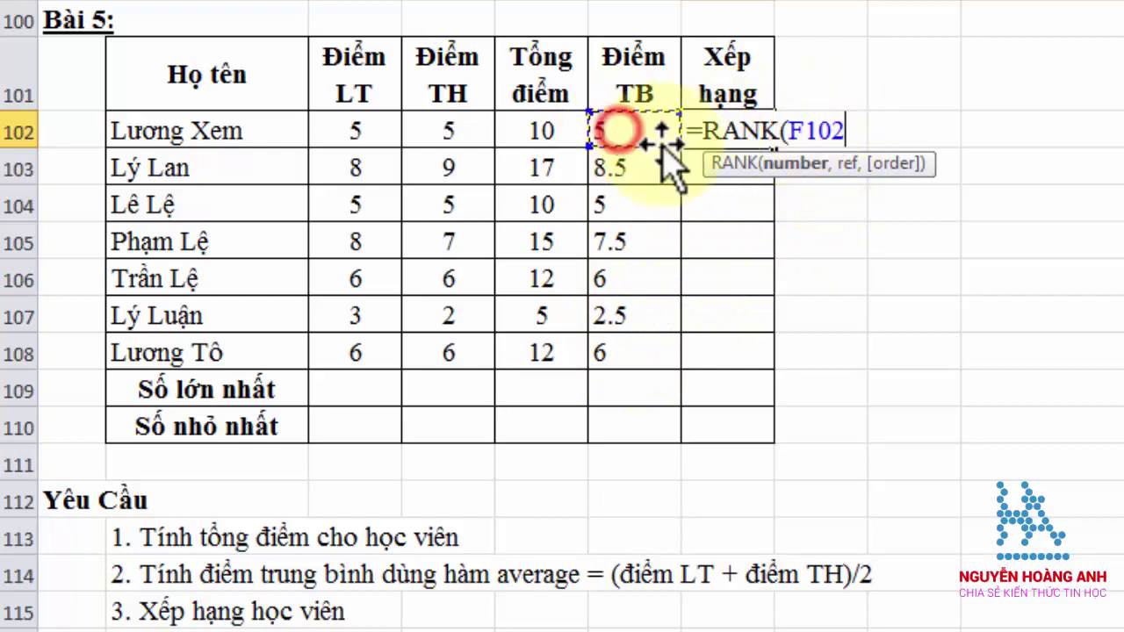
type(",")
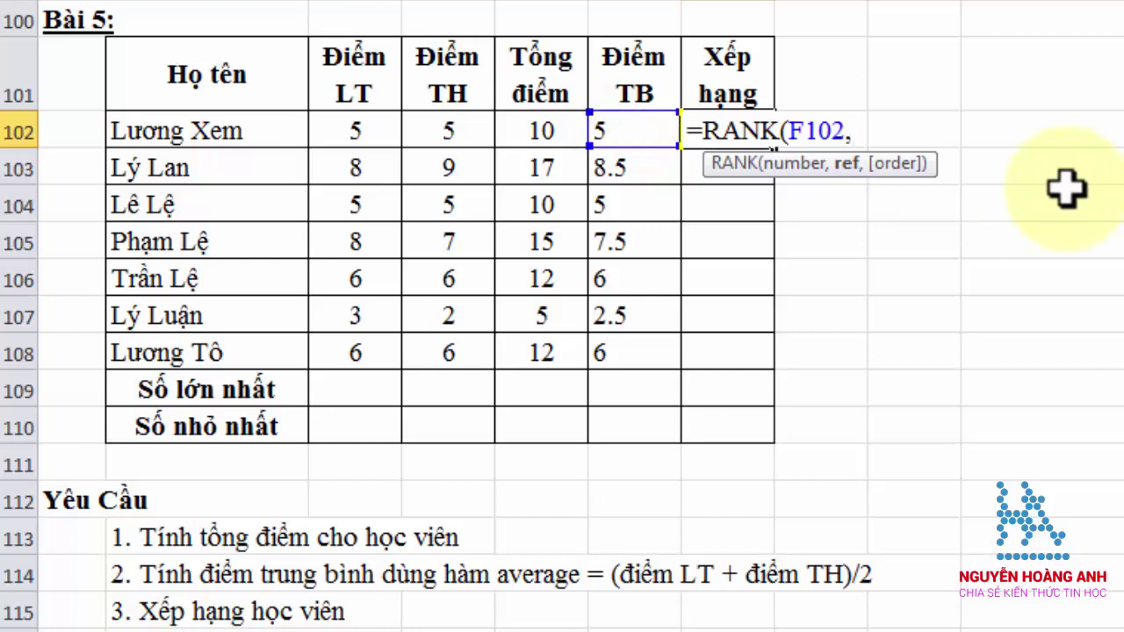
left_click(621, 130)
left_click_drag(619, 158, 645, 355)
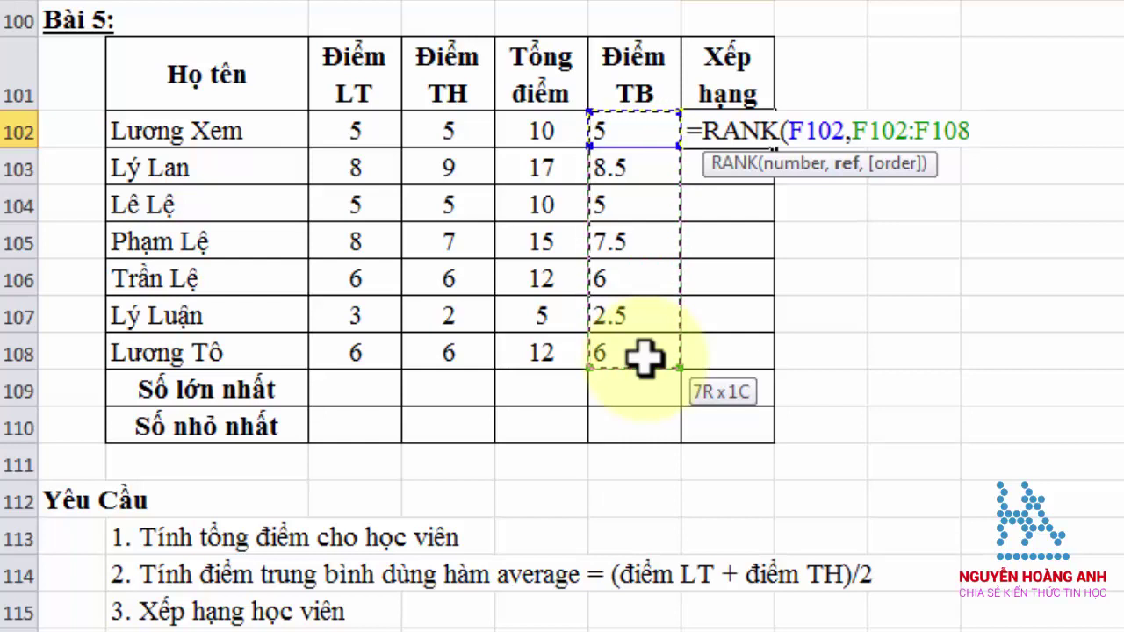
left_click_drag(645, 356, 647, 355)
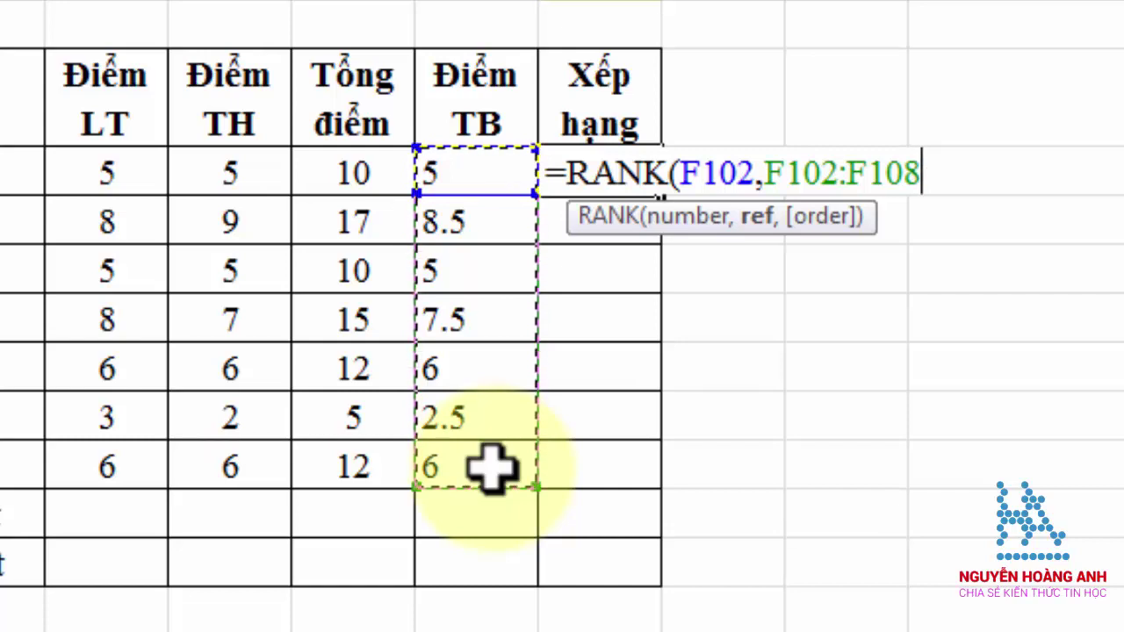
- Make the range absolute, commit the RANK formula and fill it to G108 (5, 1, 5, 2, 3, 7, 3)
key("F4")
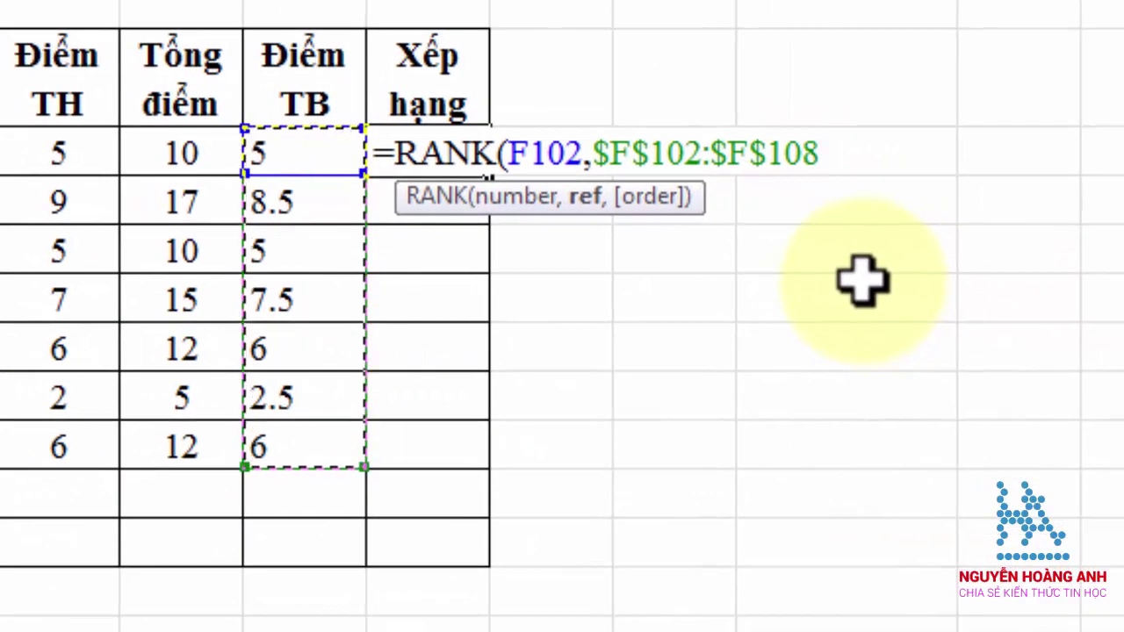
type(",0")
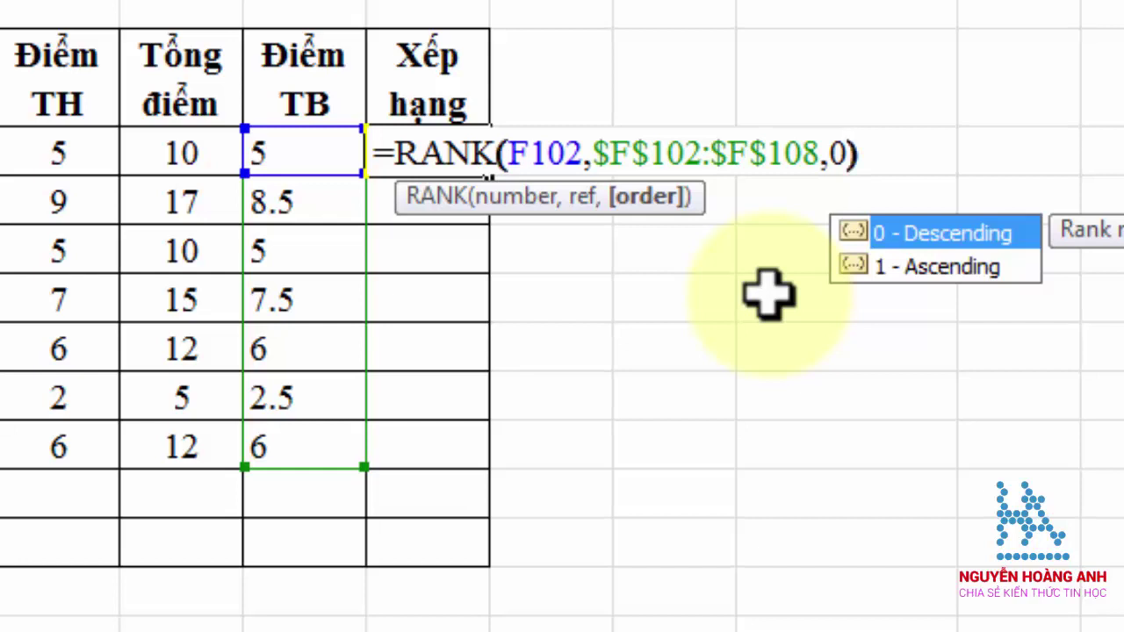
key("Return")
left_click(450, 159)
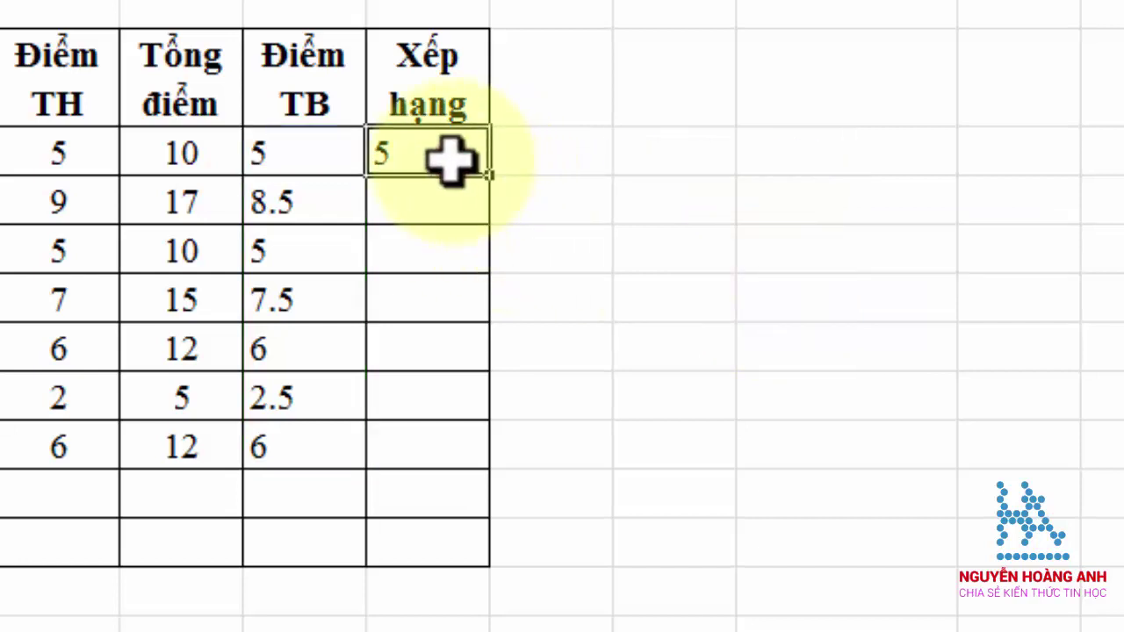
left_click_drag(489, 175, 490, 461)
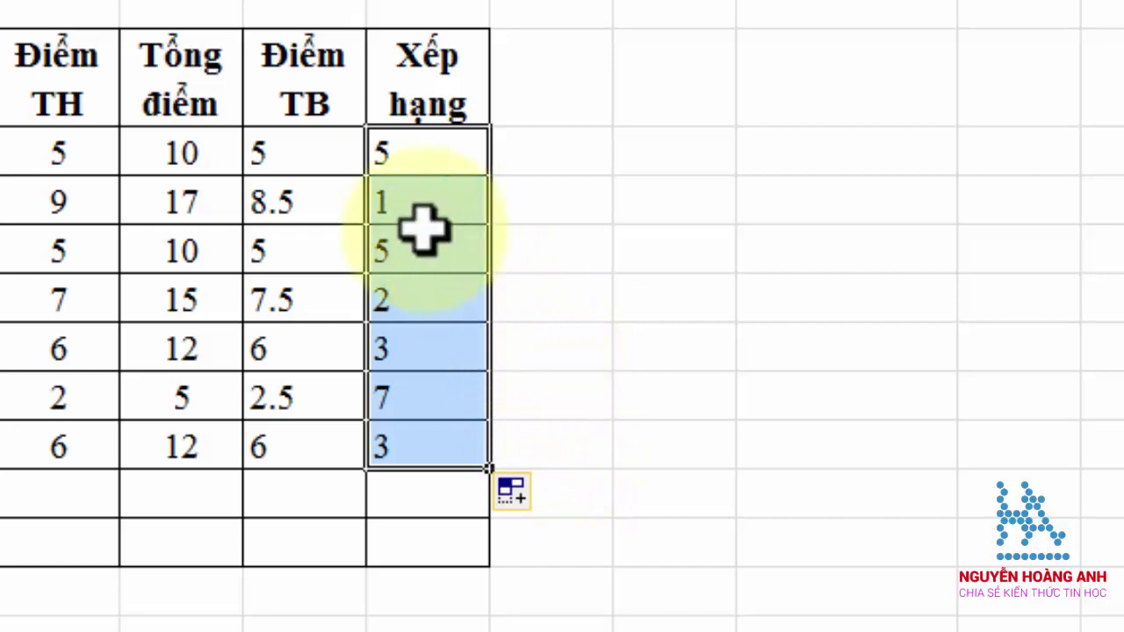
left_click(450, 151)
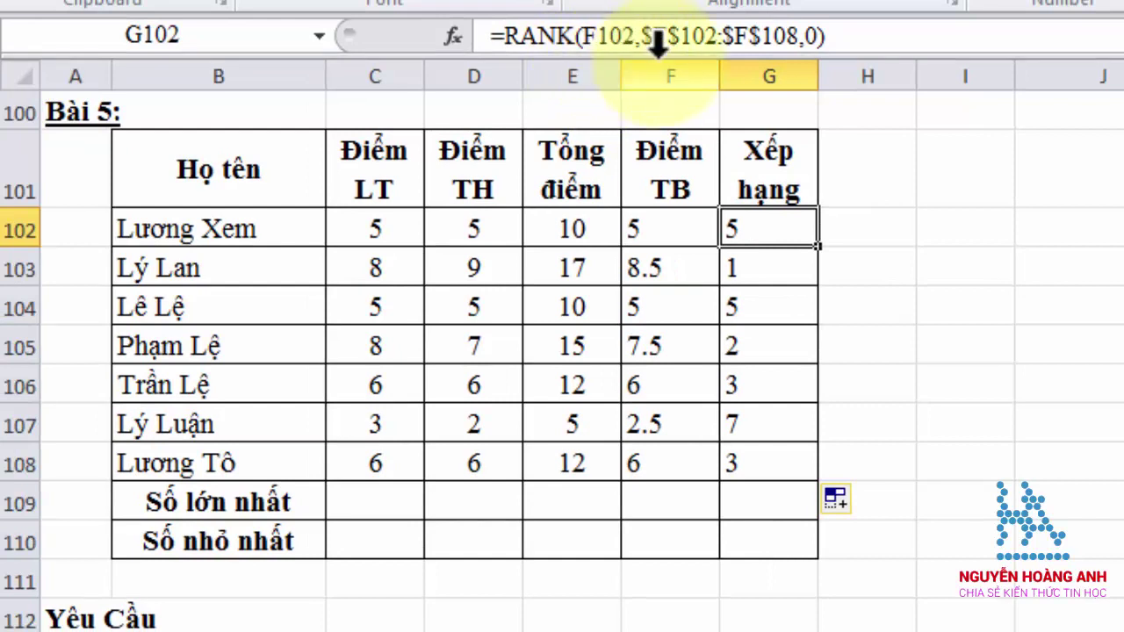
double_click(771, 225)
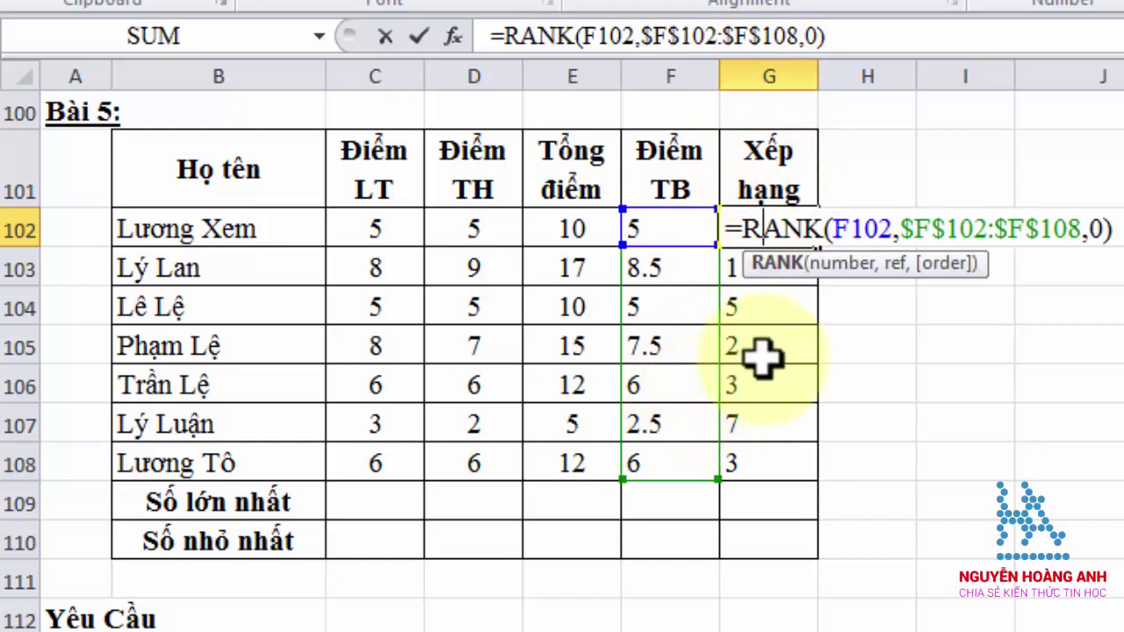
key("Escape")
left_click(756, 276)
double_click(764, 274)
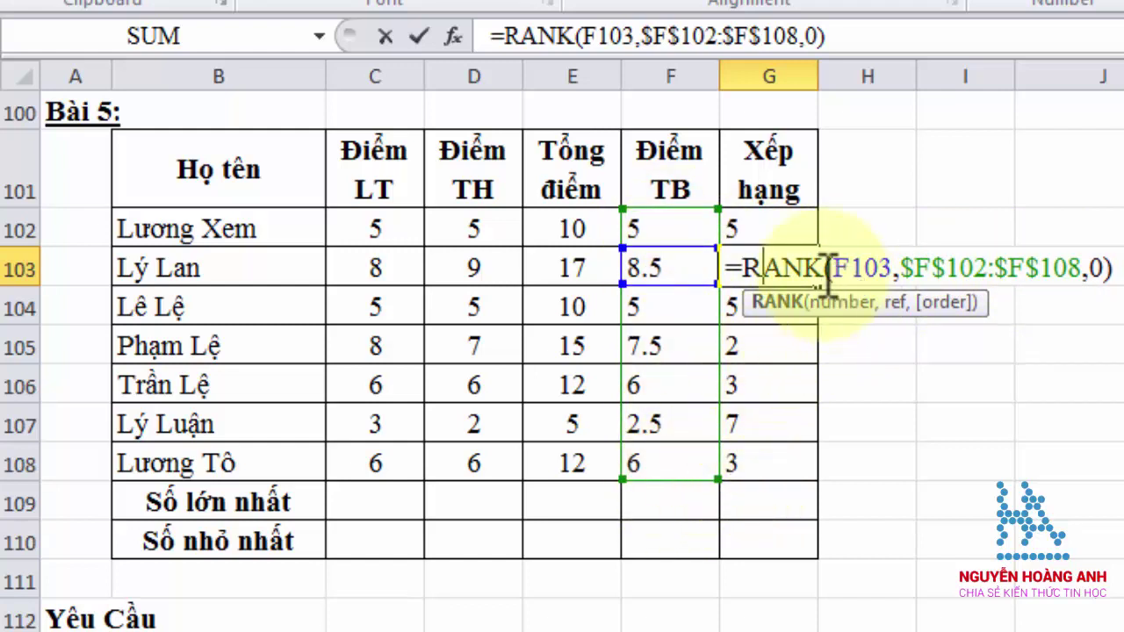
key("Escape")
left_click(776, 308)
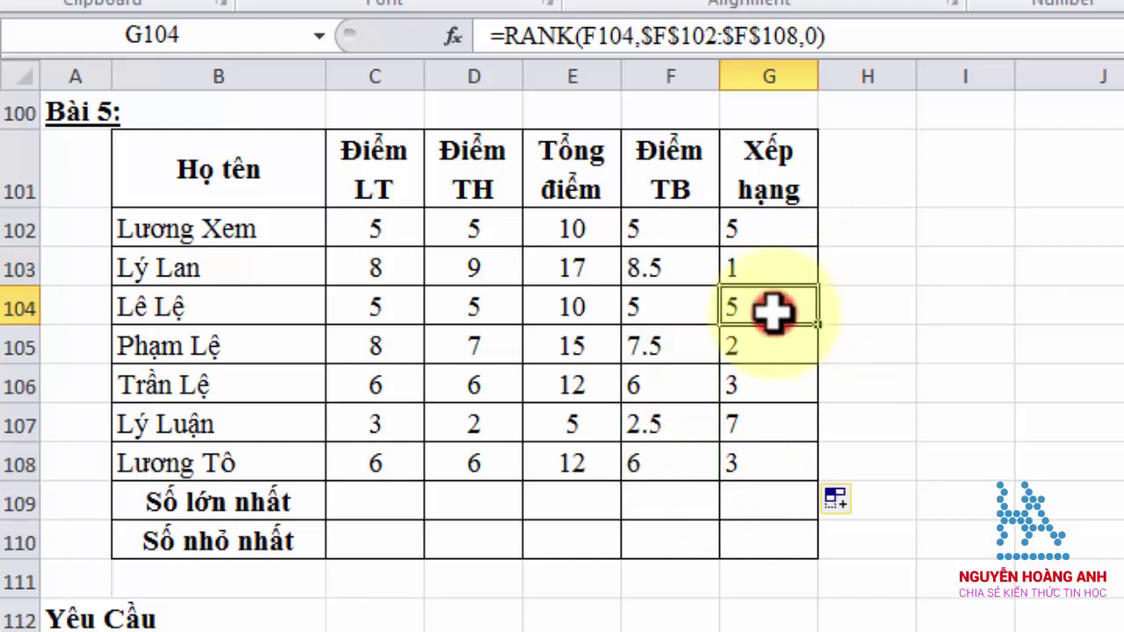
double_click(777, 309)
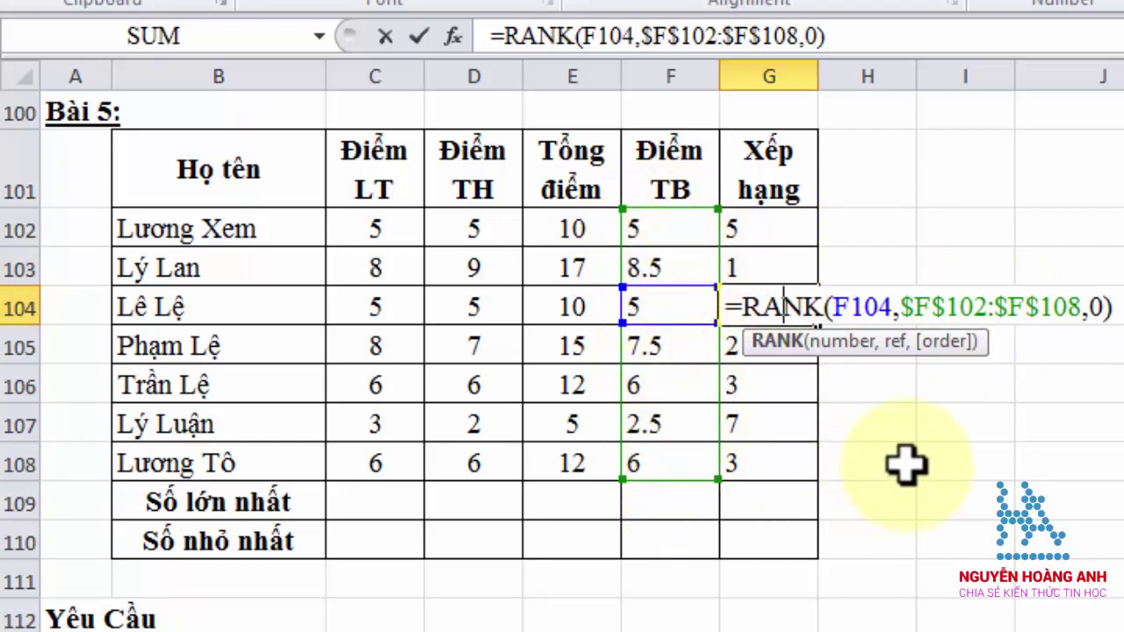
key("Escape")
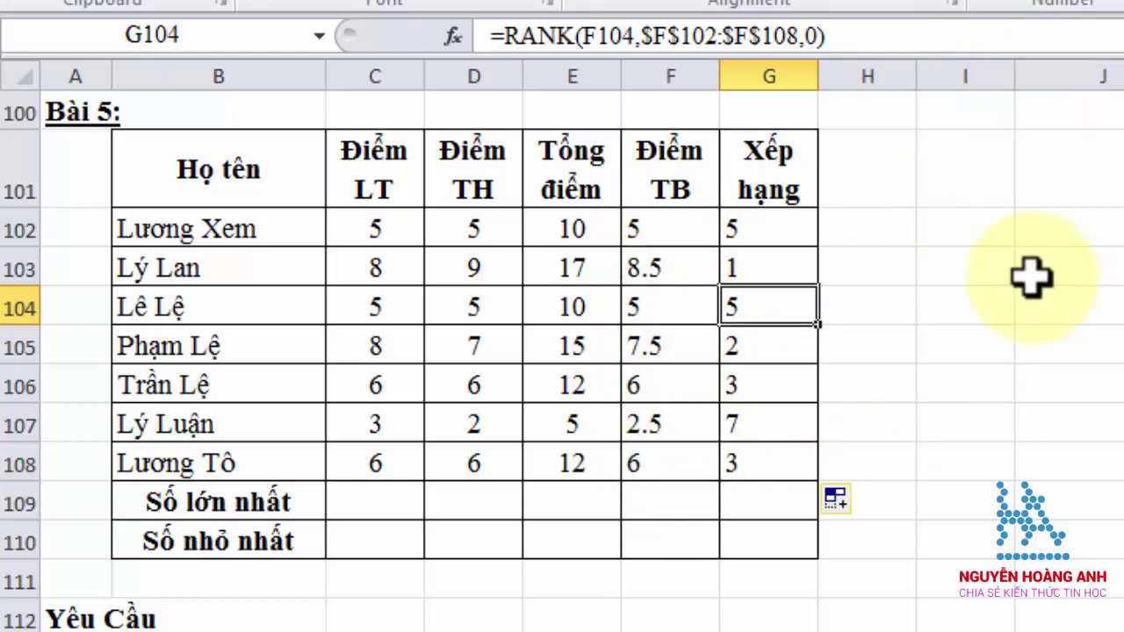
left_click(876, 224)
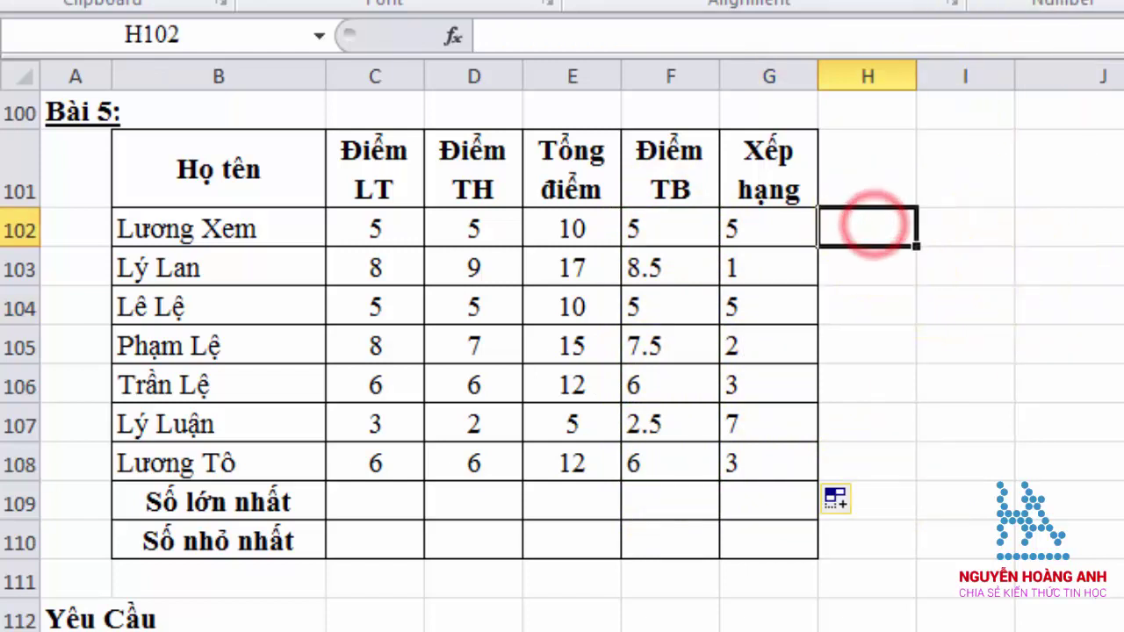
type("=RA")
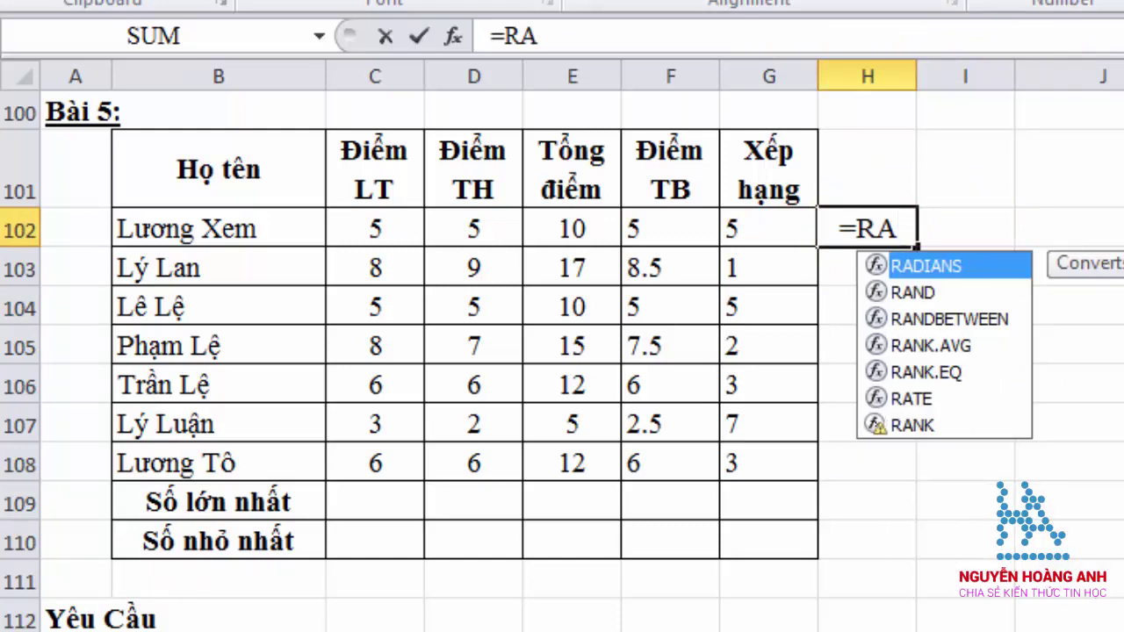
type("NK")
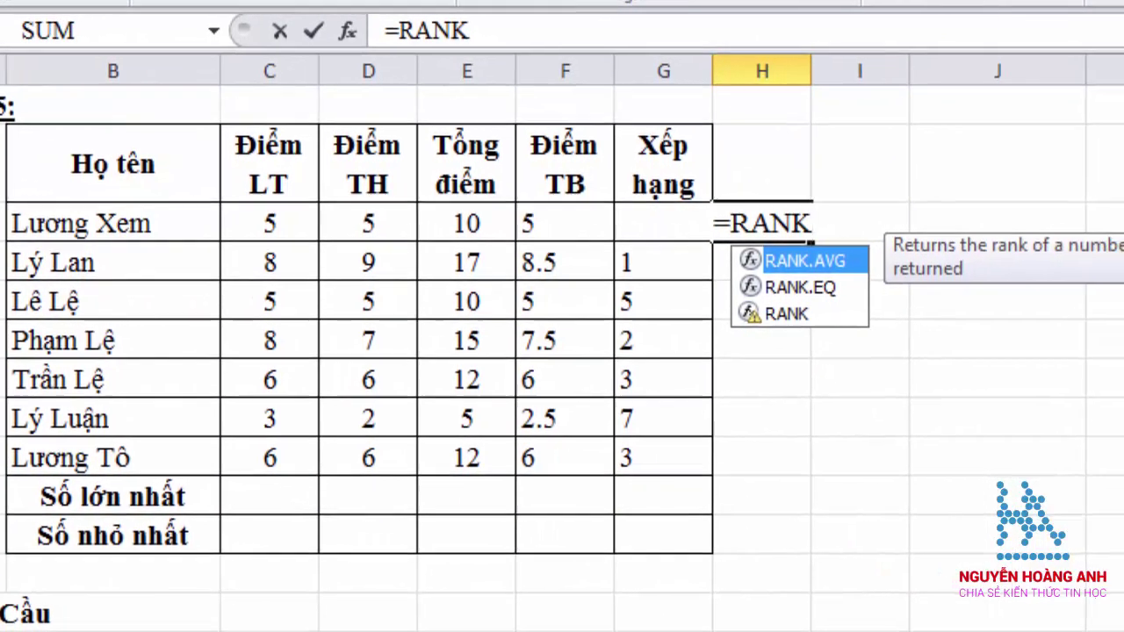
type("(")
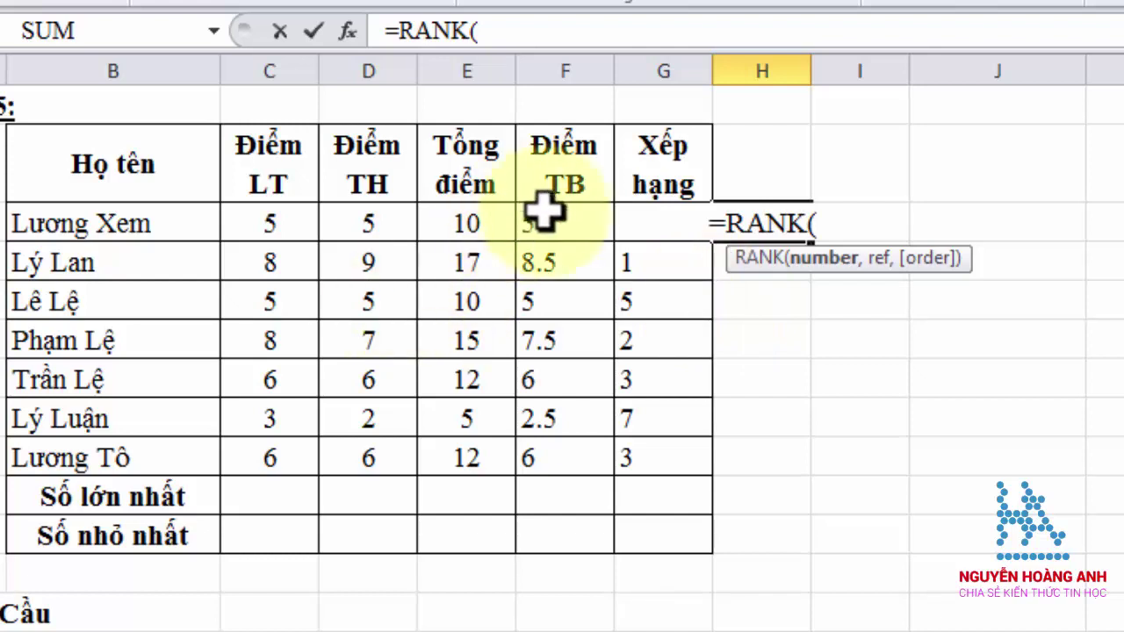
left_click(544, 215)
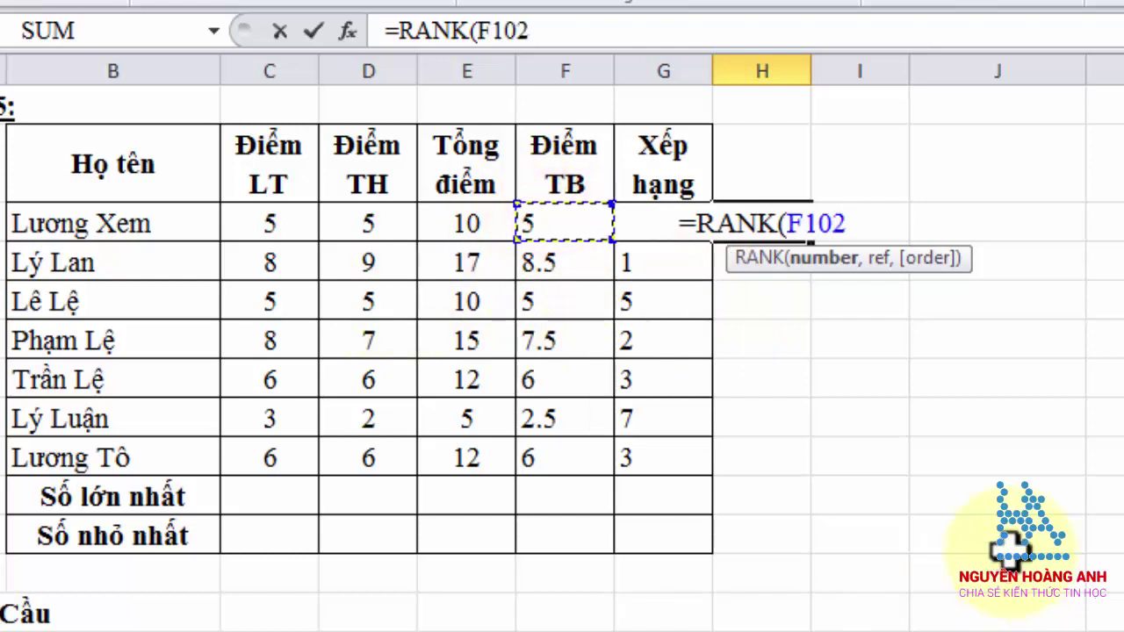
type(",")
left_click_drag(545, 219, 567, 459)
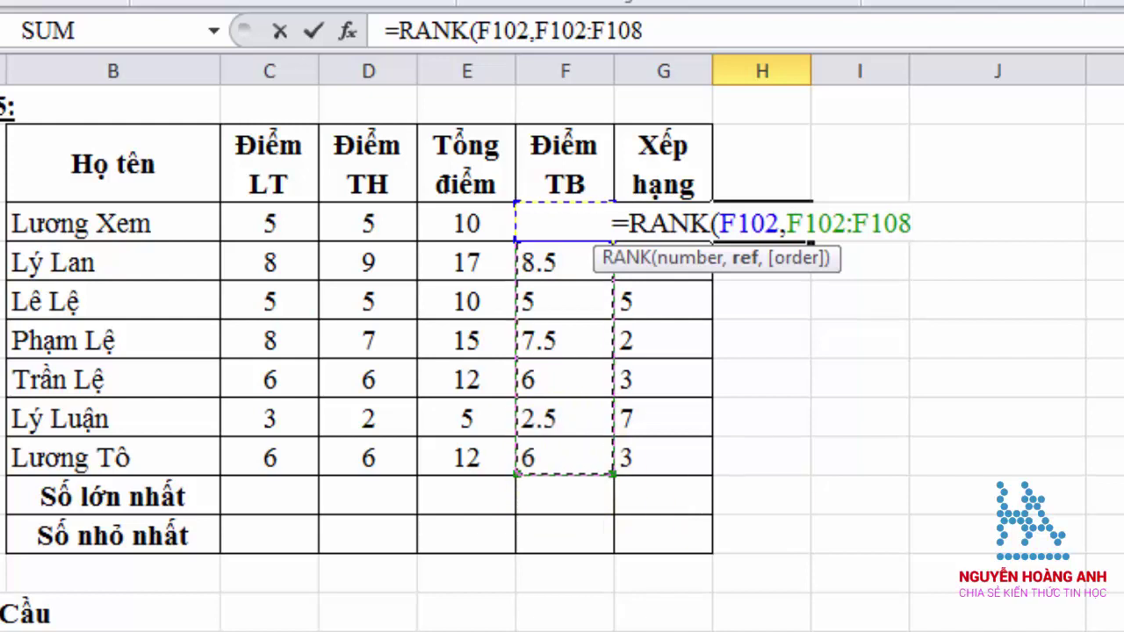
type(",0")
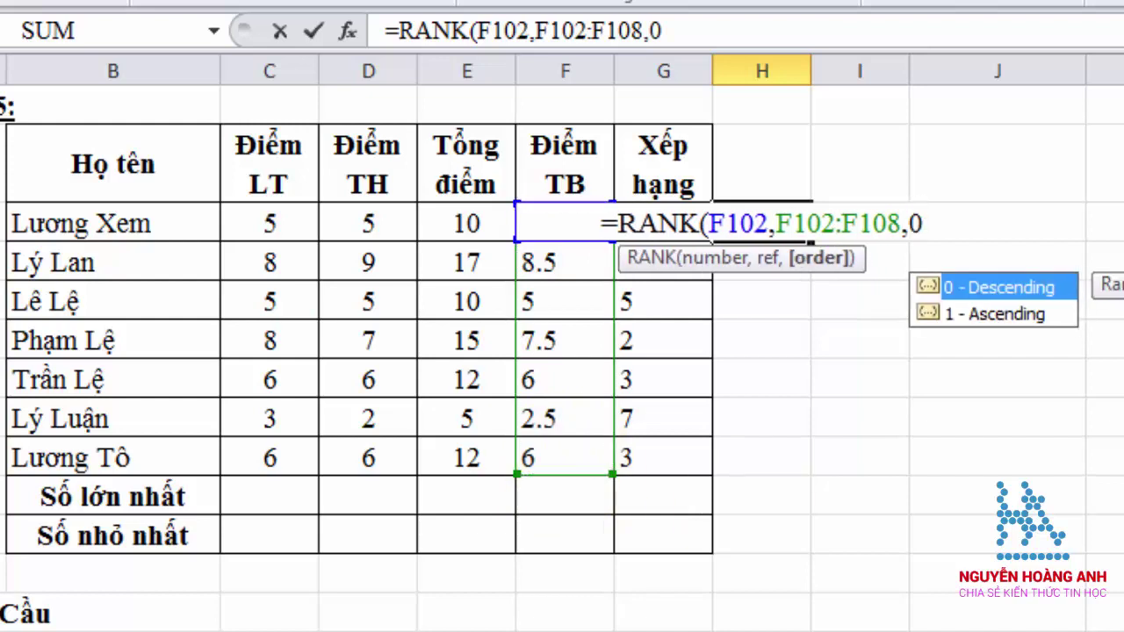
type(")")
key("Return")
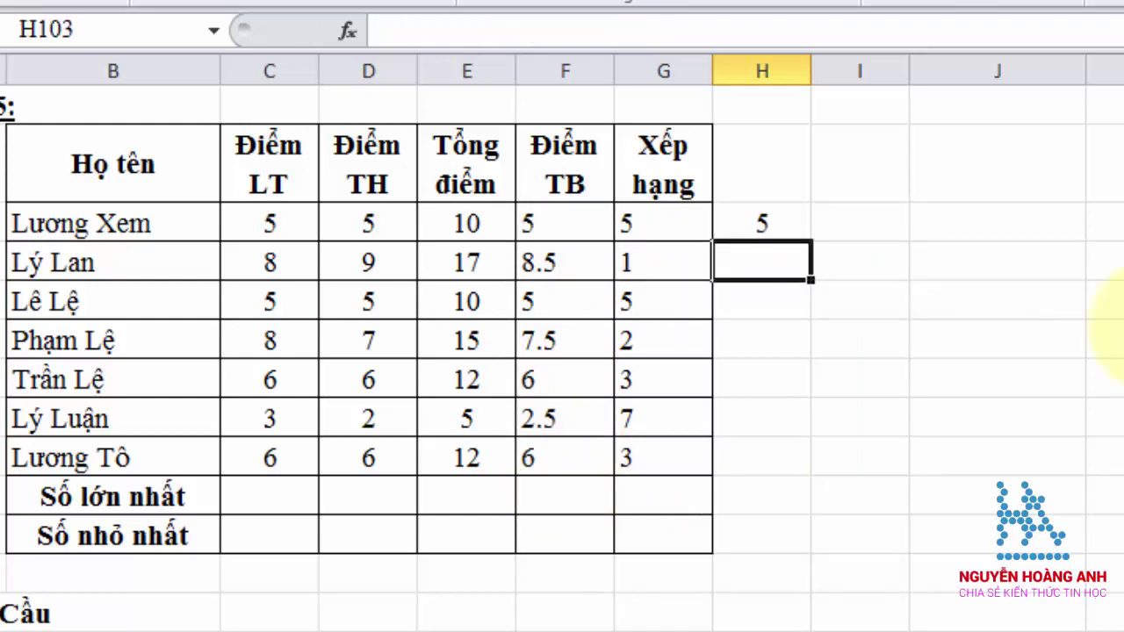
left_click(762, 226)
left_click_drag(809, 242, 804, 464)
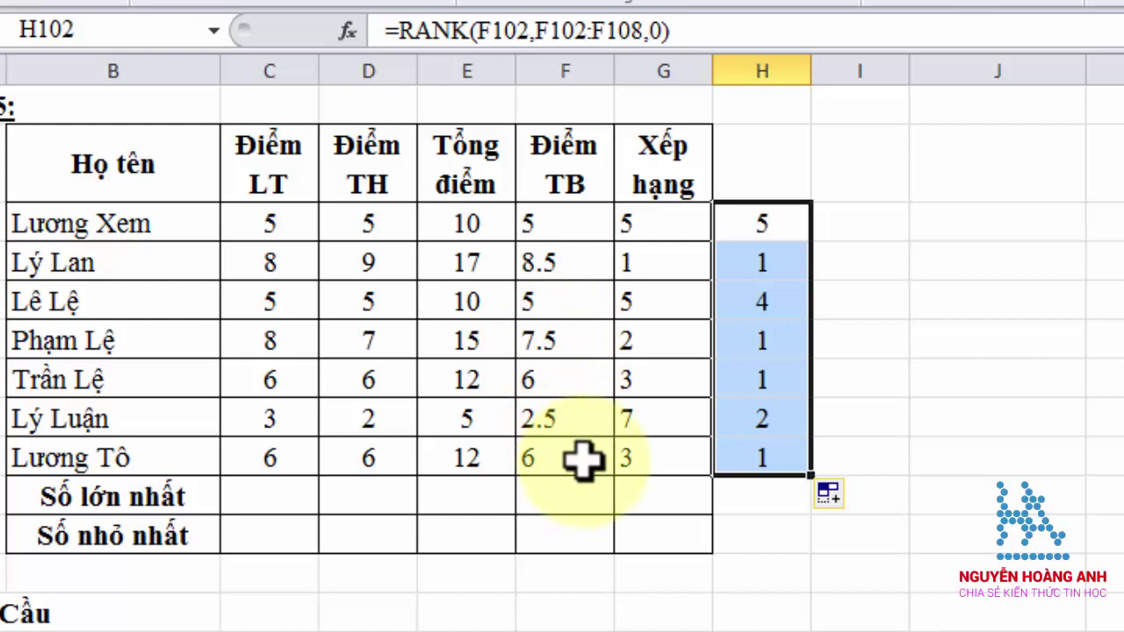
left_click(784, 225)
left_click(784, 226)
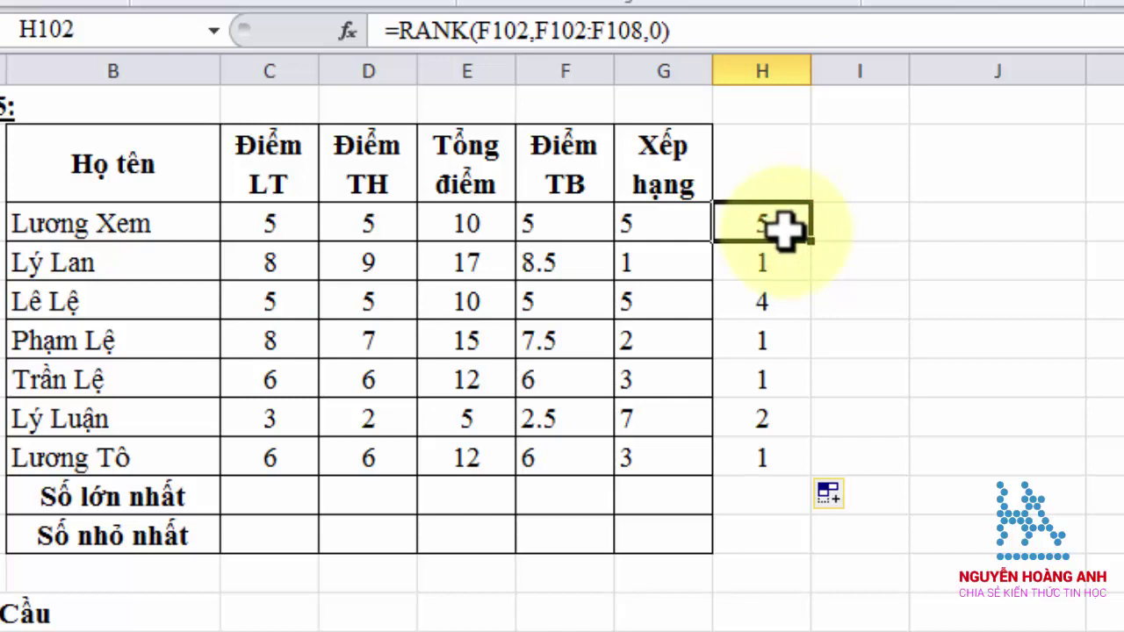
double_click(778, 225)
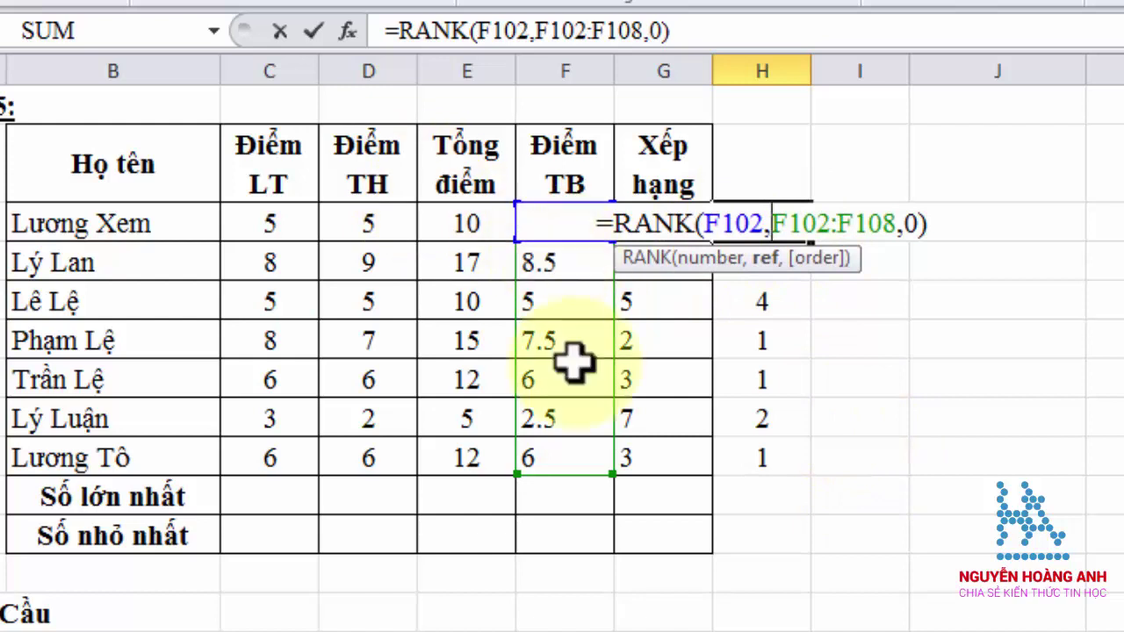
key("ctrl+Return")
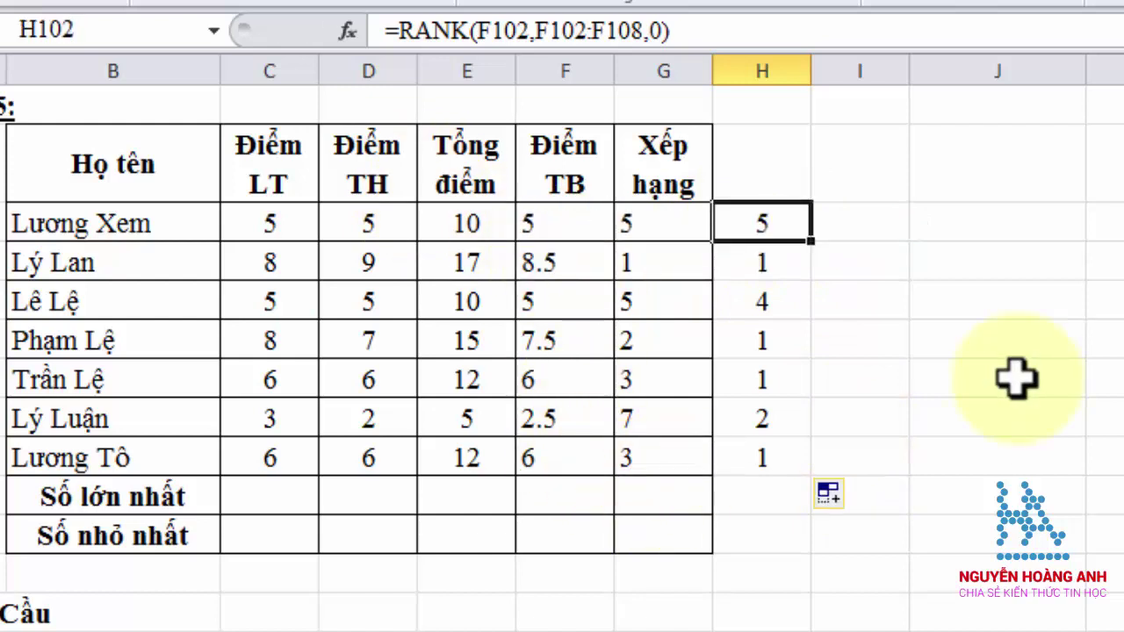
left_click(762, 379)
double_click(773, 380)
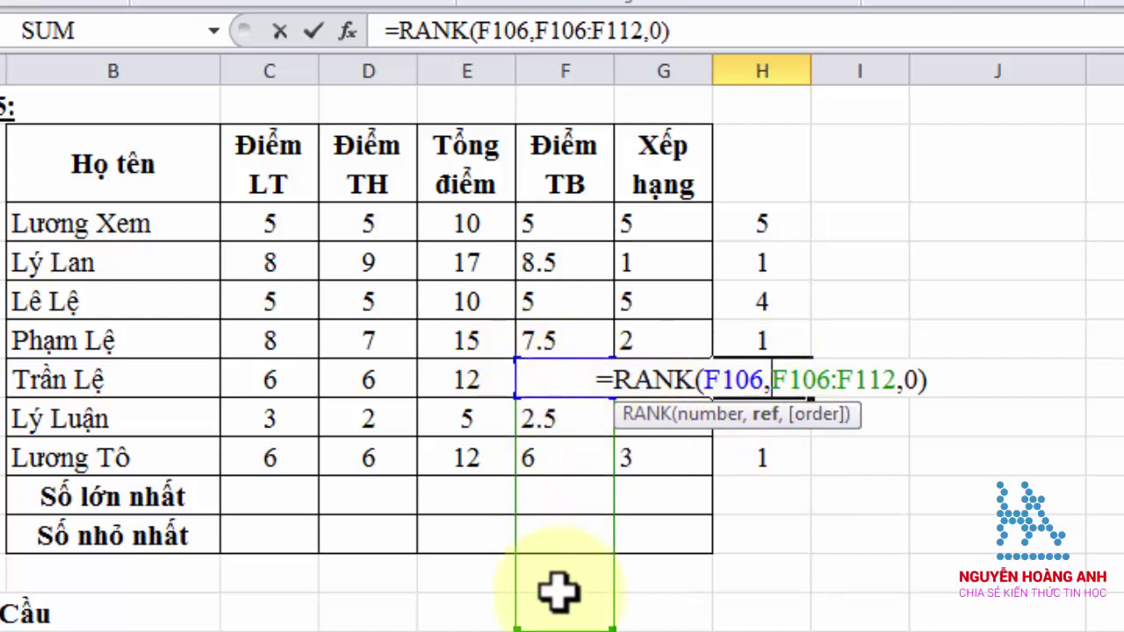
left_click_drag(558, 594, 557, 618)
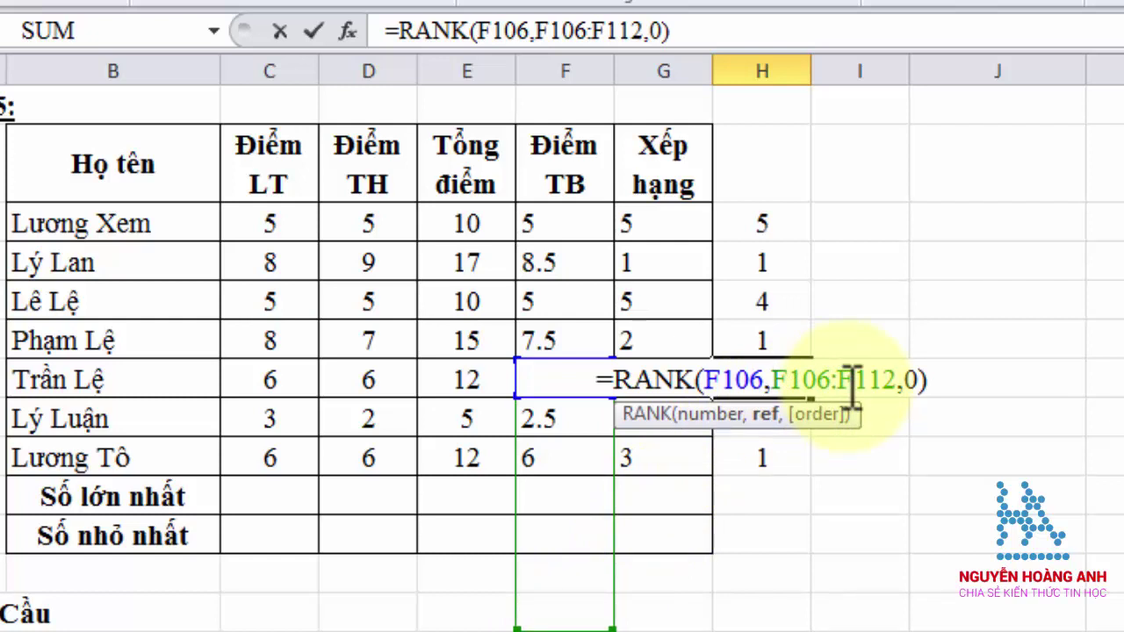
left_click(852, 380)
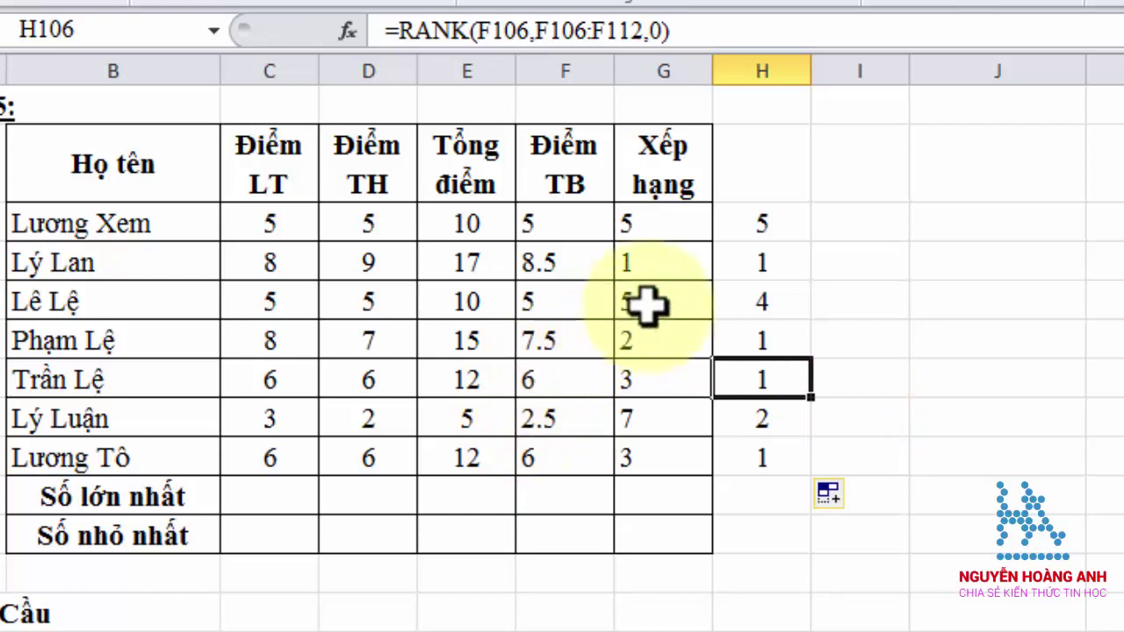
left_click_drag(751, 224, 751, 461)
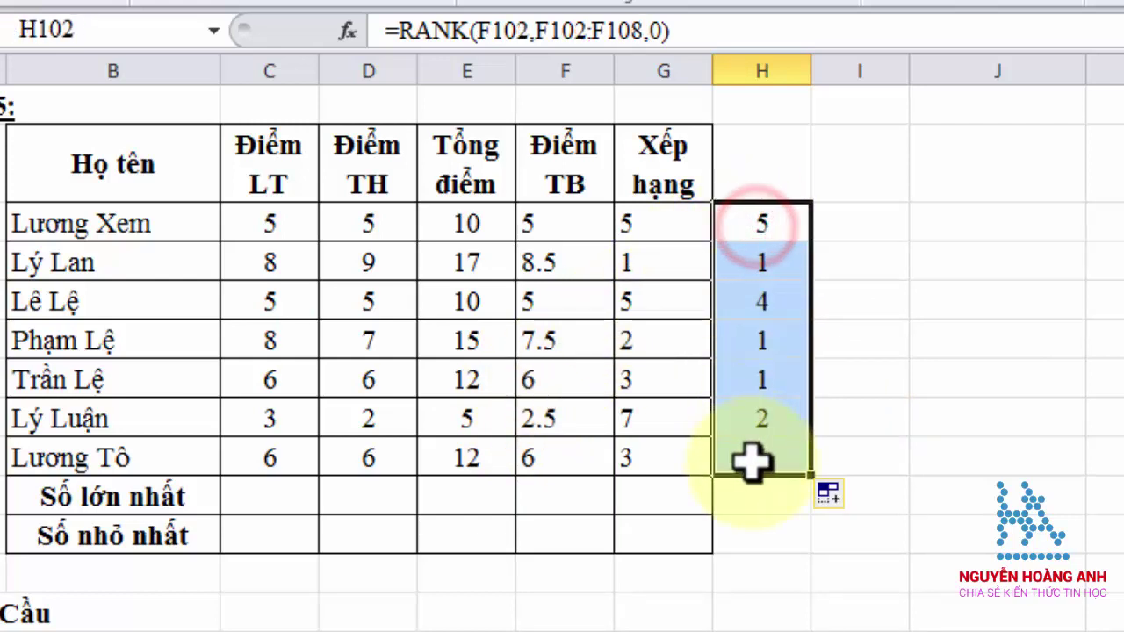
key("Delete")
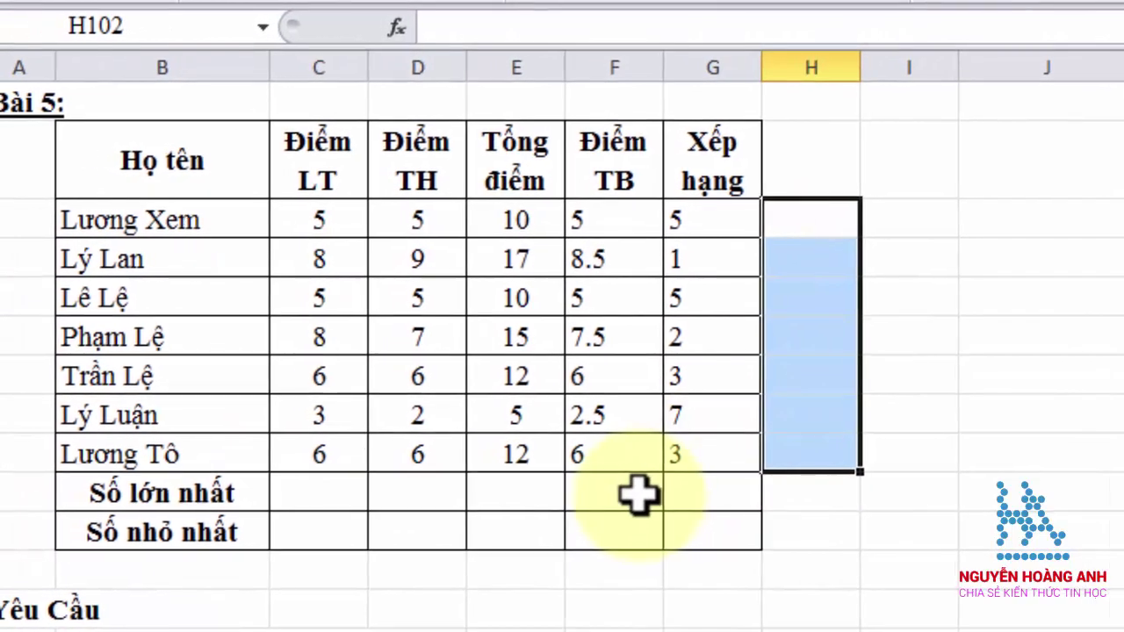
left_click(360, 496)
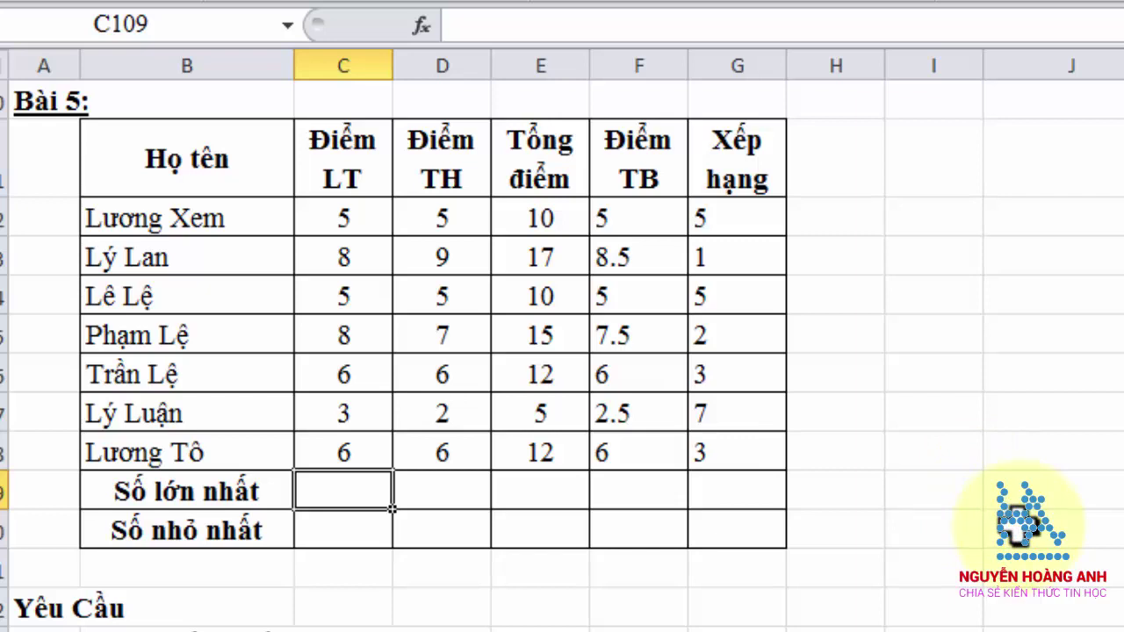
- Enter =MAX(C102:C108) in C109 and fill it across to column G
type("=MAX")
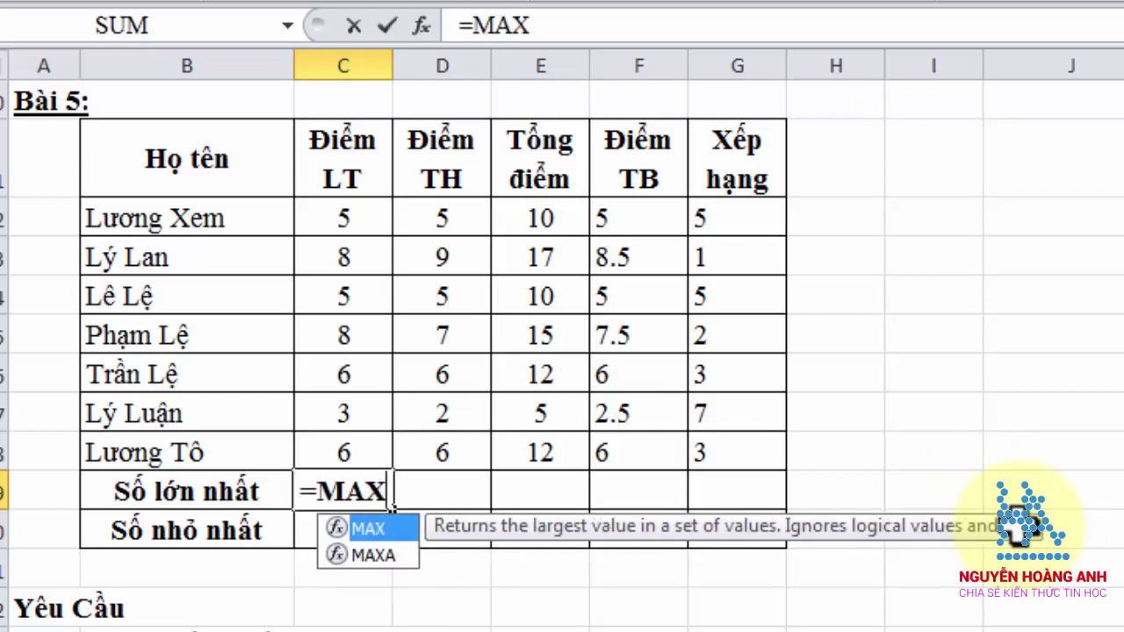
type("(")
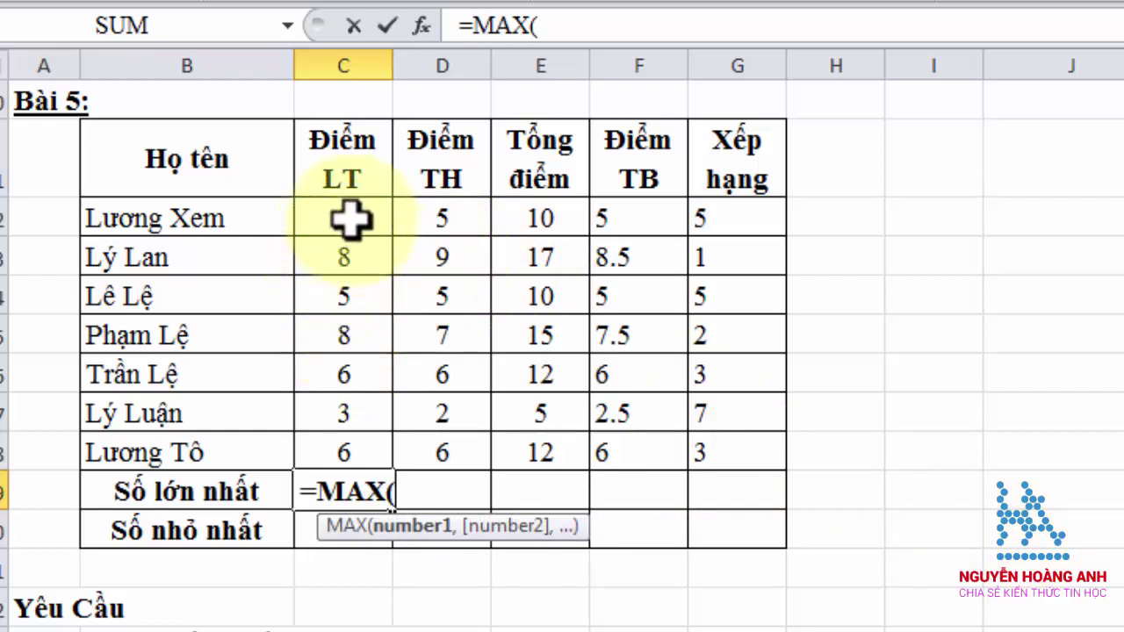
left_click_drag(351, 219, 356, 429)
type(")")
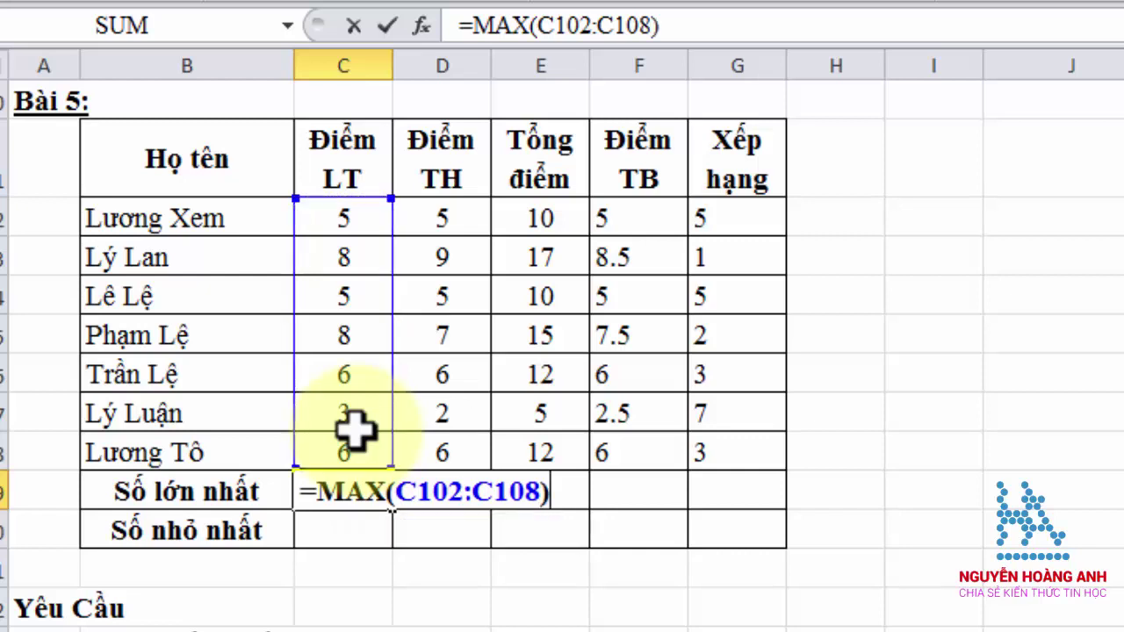
key("Return")
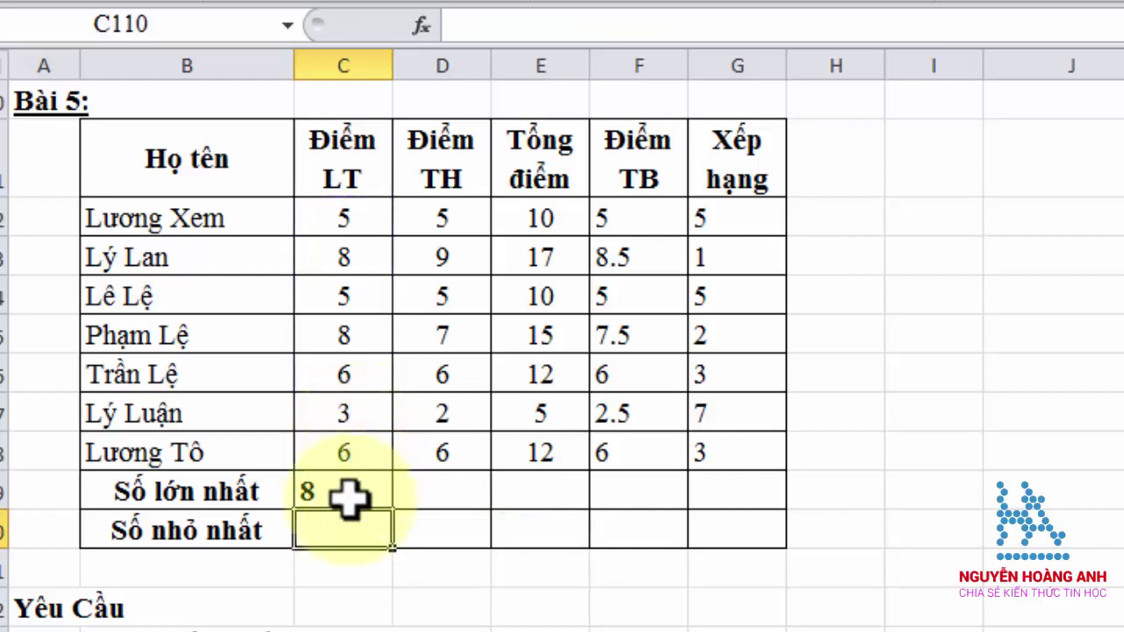
left_click(356, 496)
left_click_drag(392, 510, 752, 510)
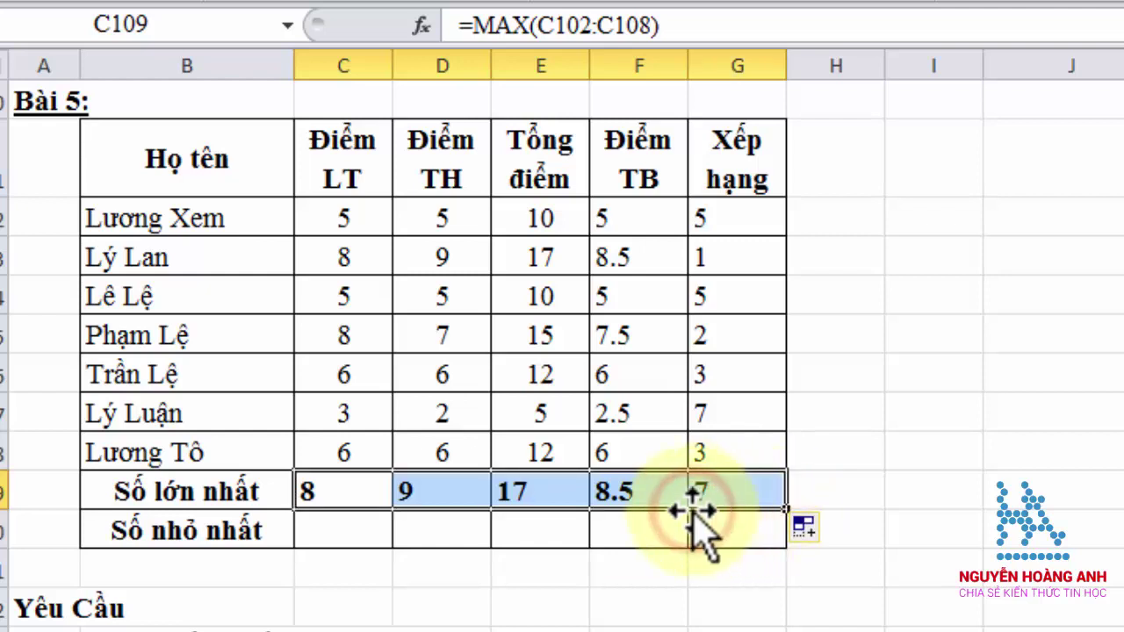
- Enter =MIN(C102:C108) in C110 and fill it across to column G
left_click(370, 530)
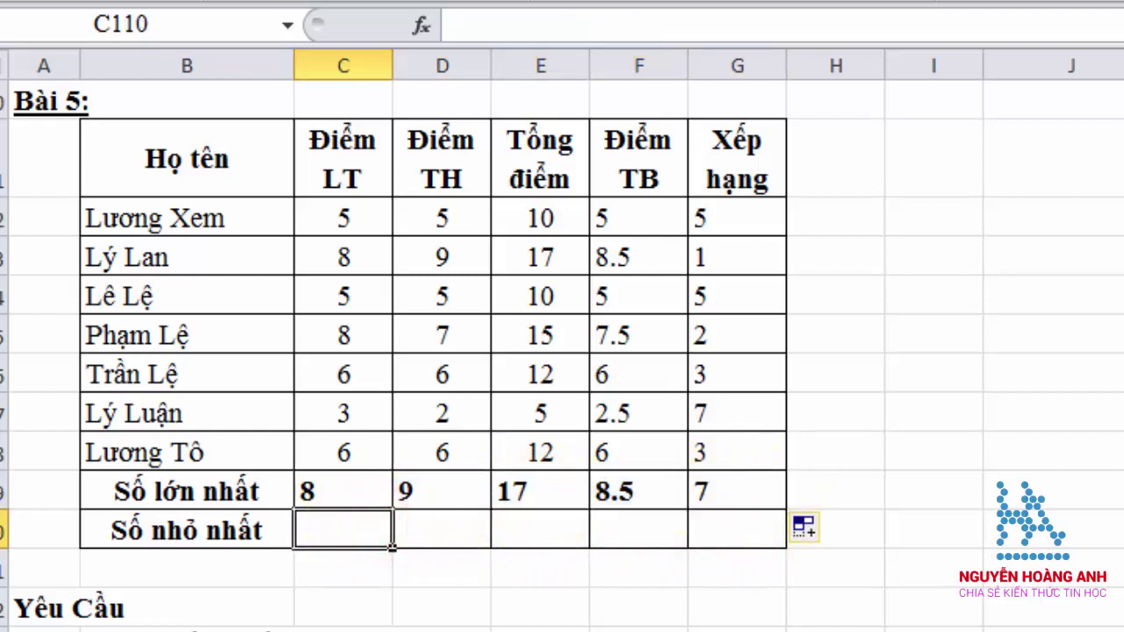
type("=MIN")
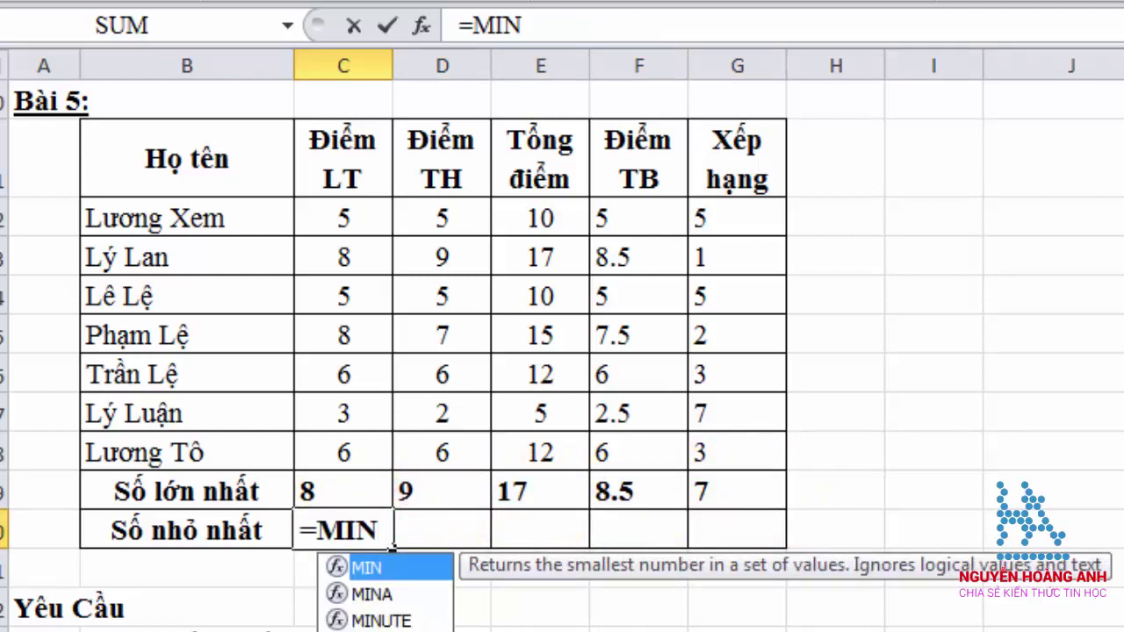
type("(")
left_click_drag(322, 213, 337, 448)
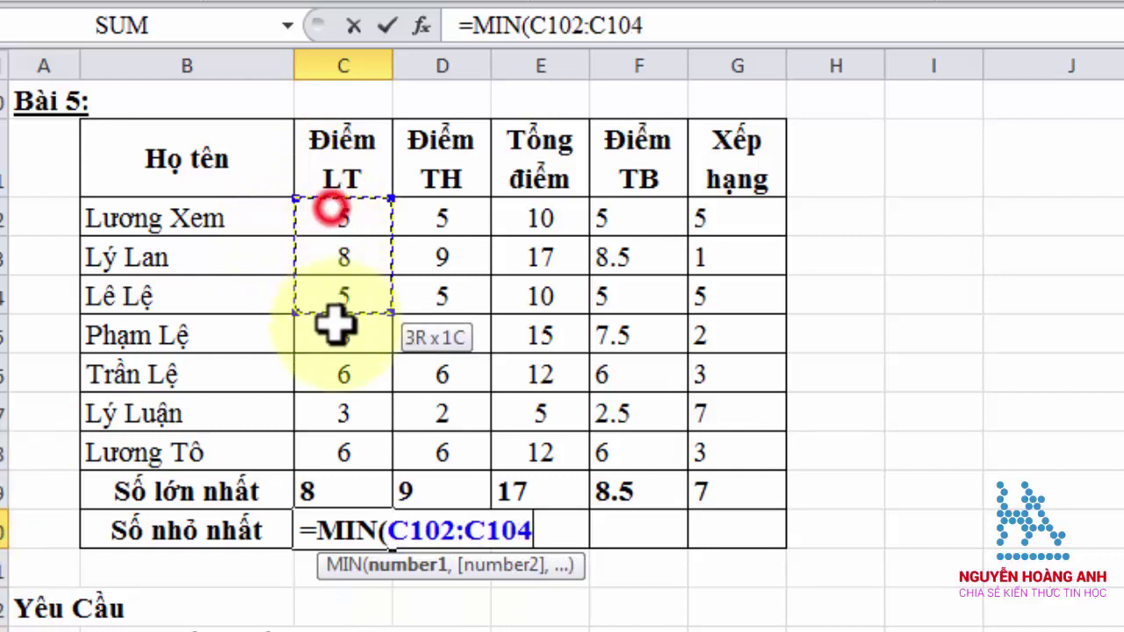
type(")")
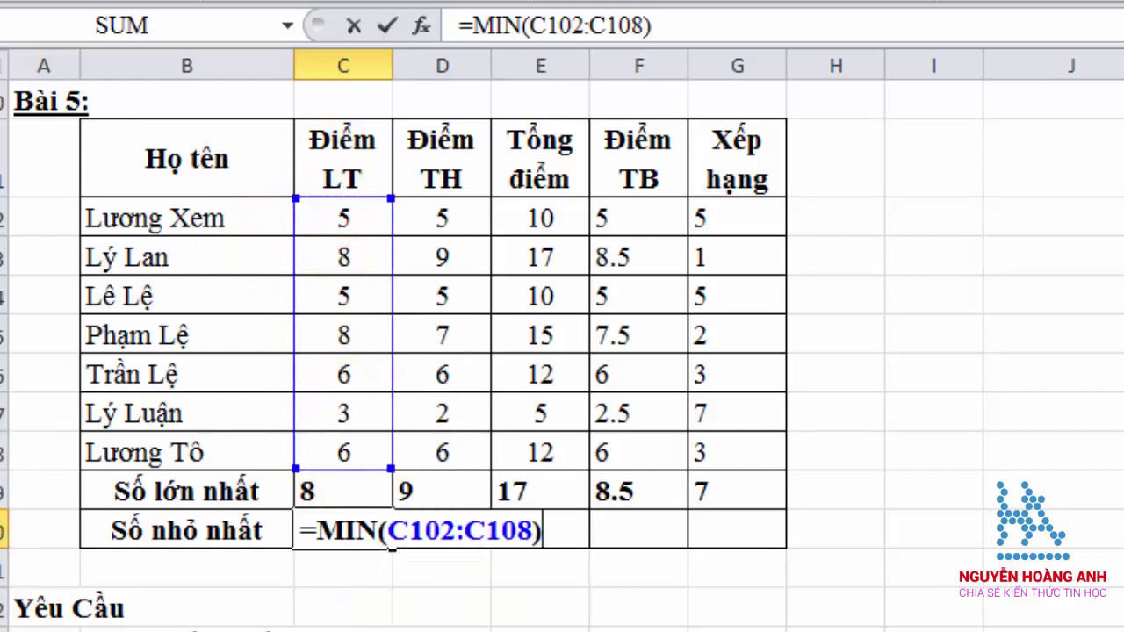
key("Return")
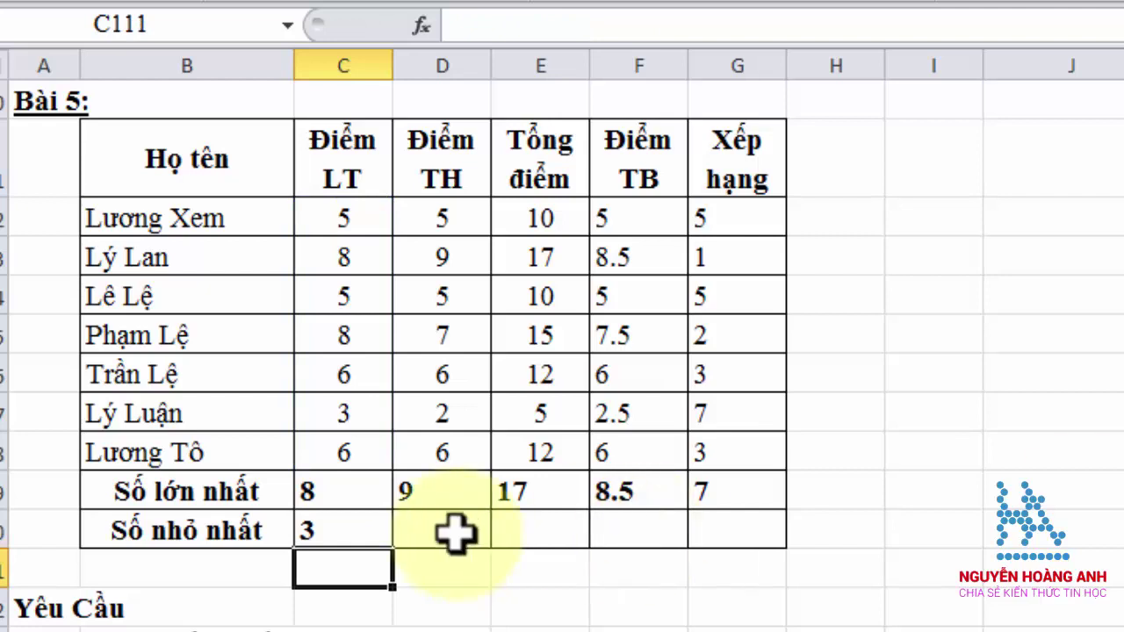
left_click(361, 533)
left_click_drag(392, 549, 747, 547)
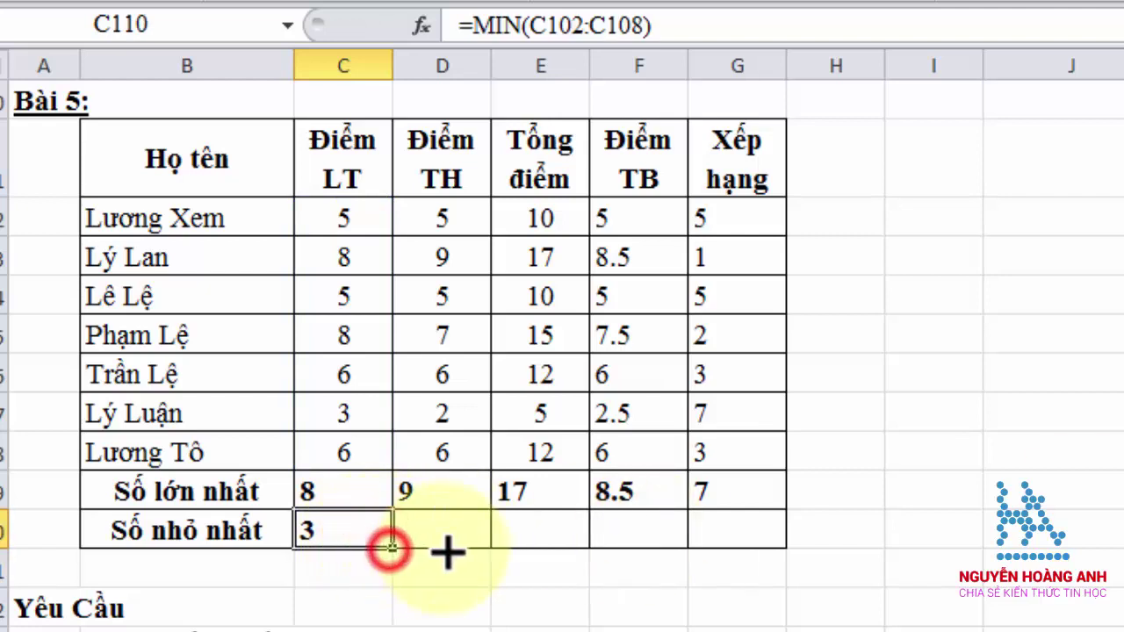
left_click(924, 534)
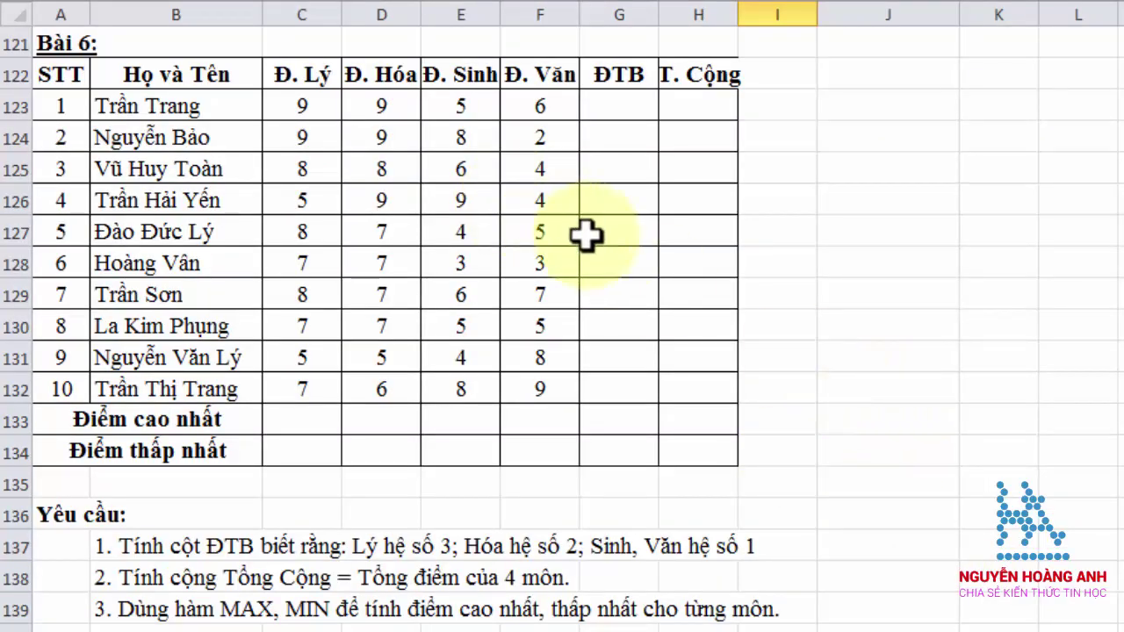
- Enter the weighted average =AVERAGE(C123*3,D123*2,E123:F123) in G123
left_click(621, 107)
left_click_drag(657, 127, 699, 453)
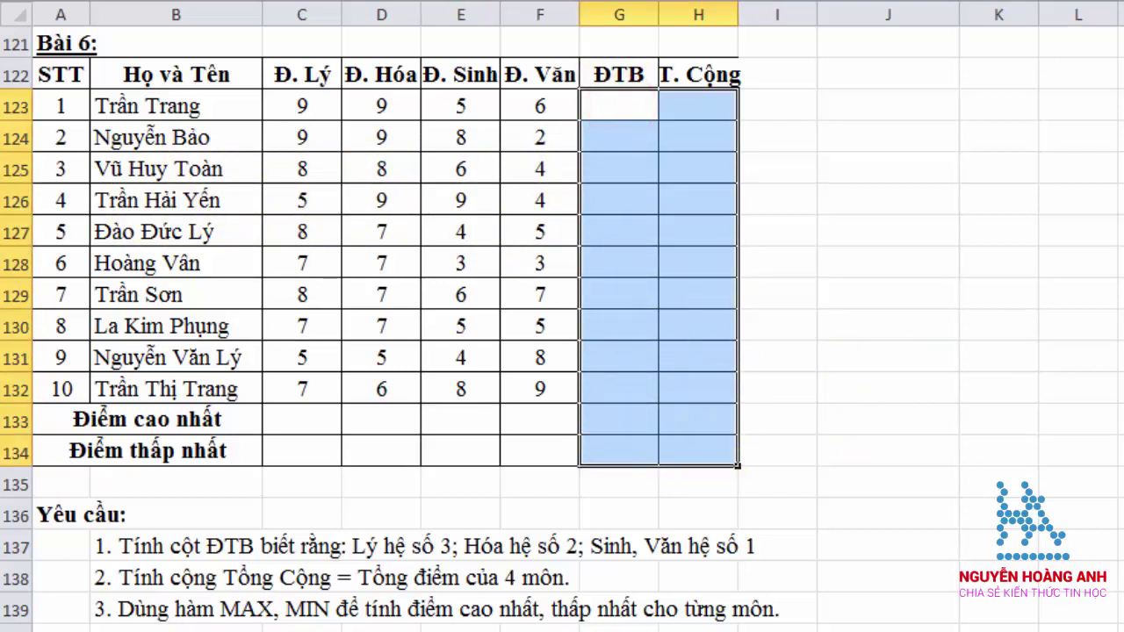
left_click(602, 106)
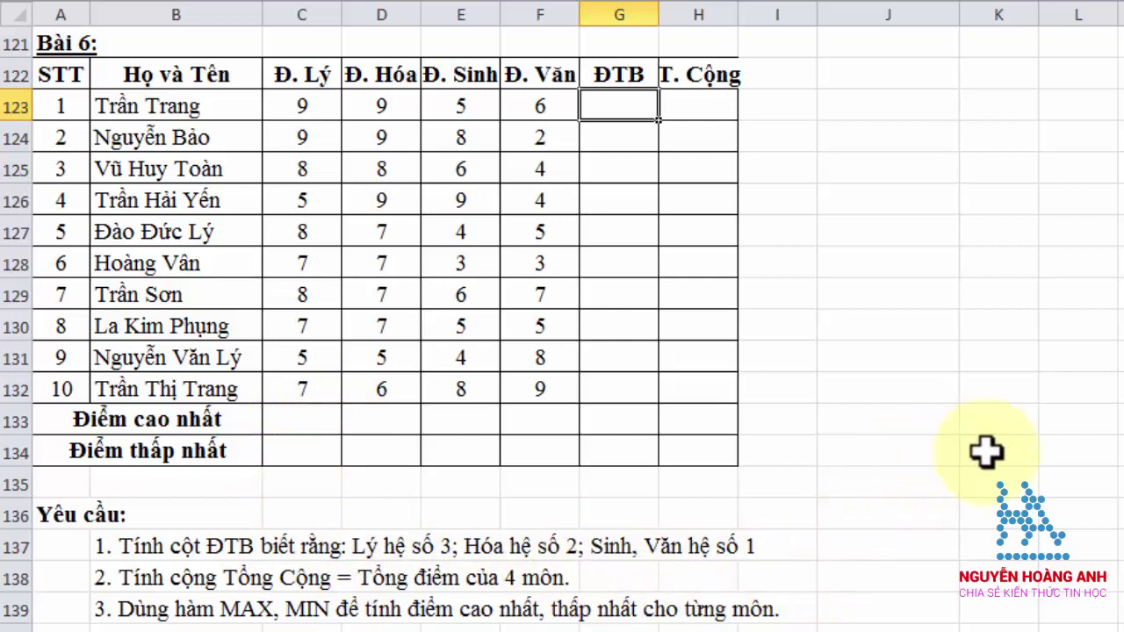
type("=A")
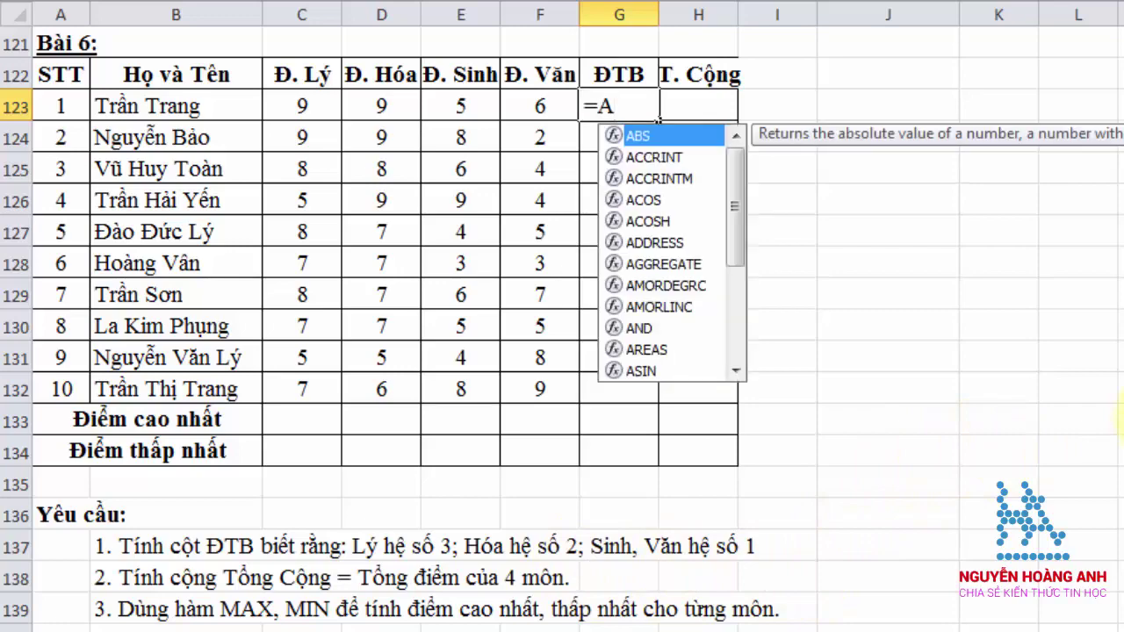
type("VERA")
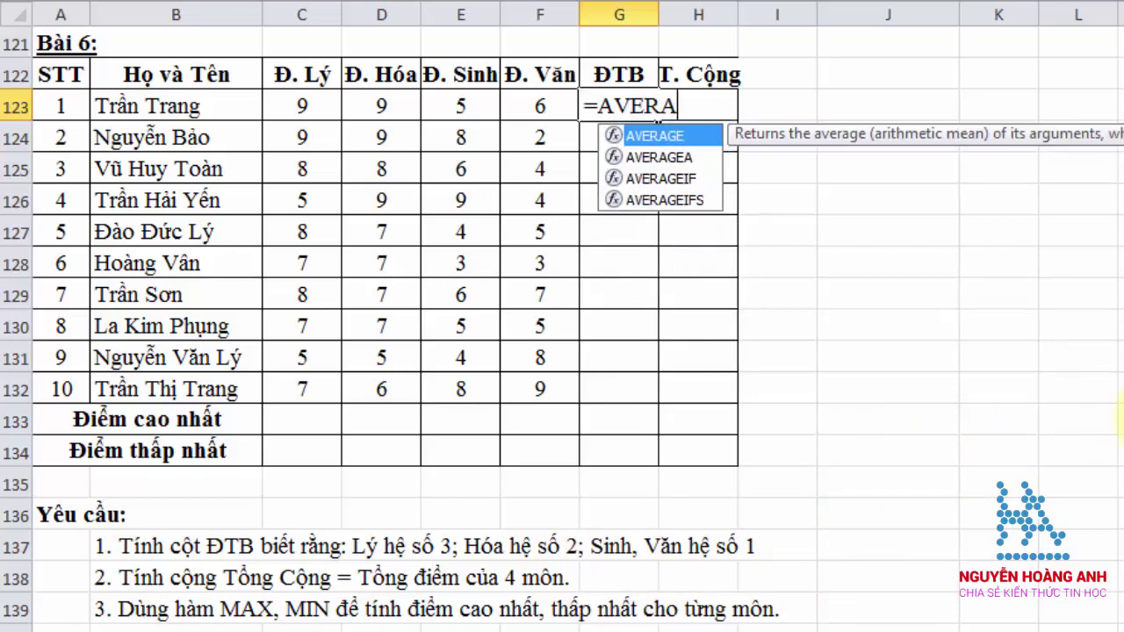
key("Tab")
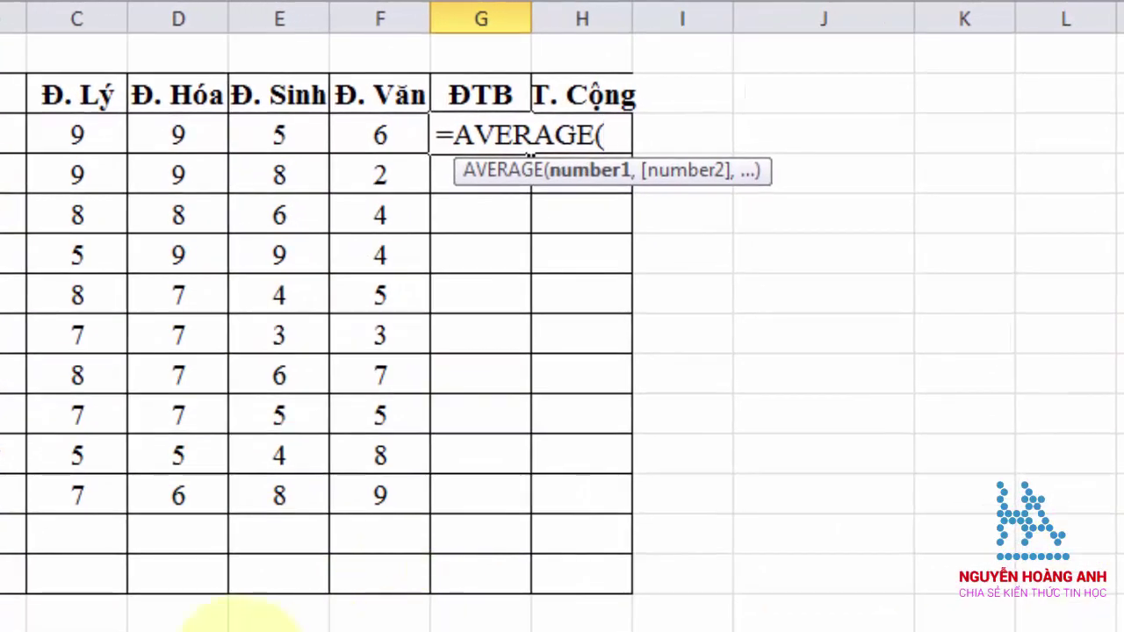
left_click(50, 141)
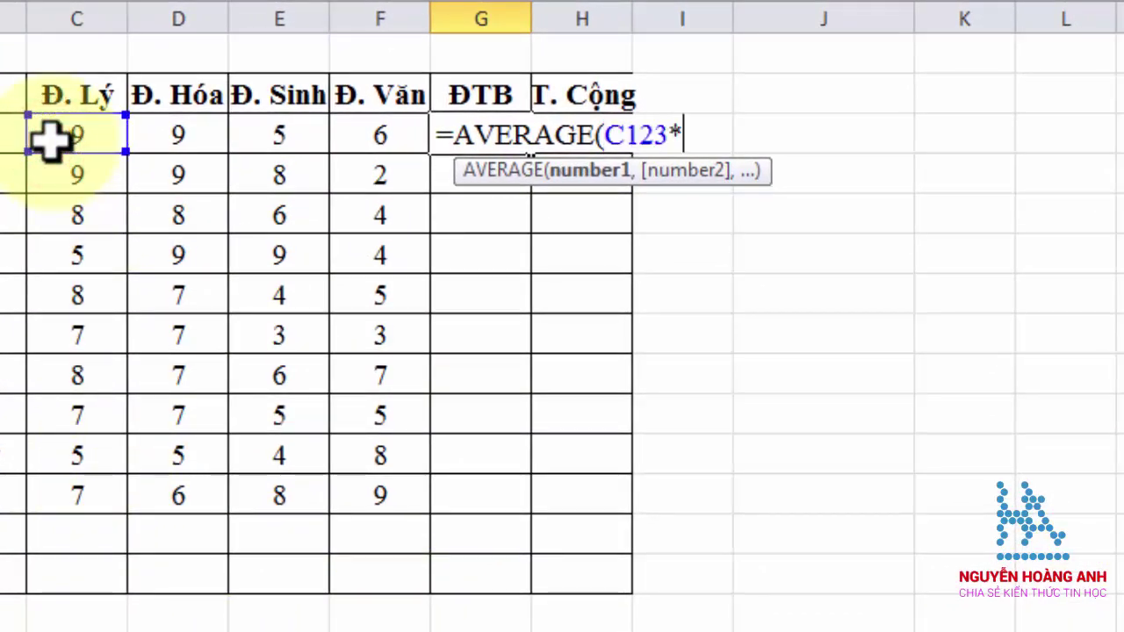
type("3,")
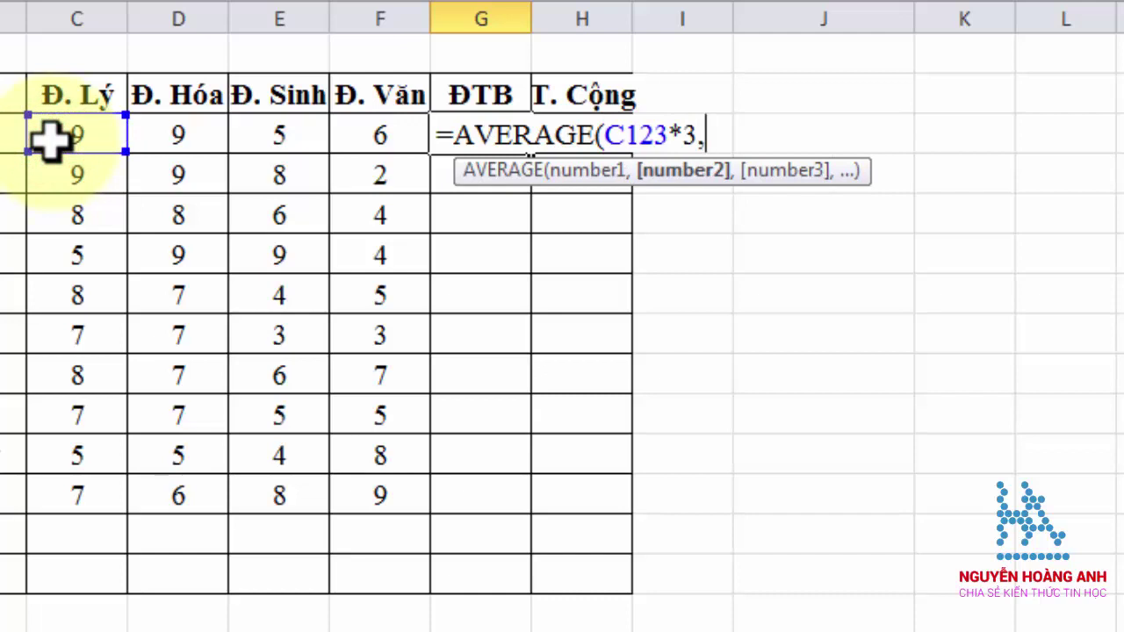
left_click(175, 141)
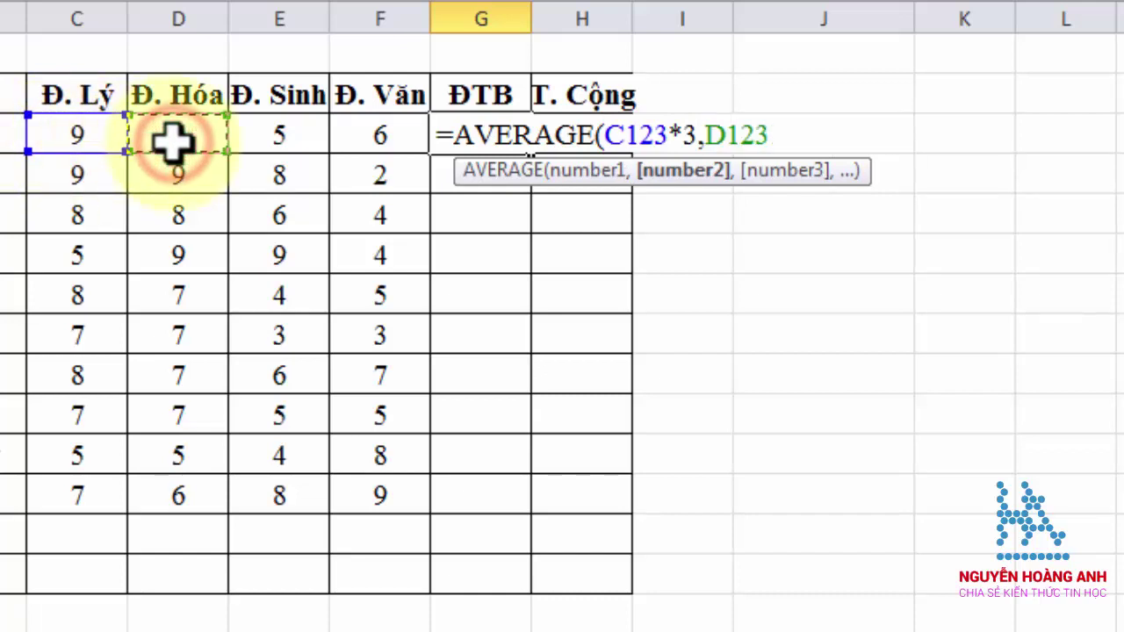
type("*2,")
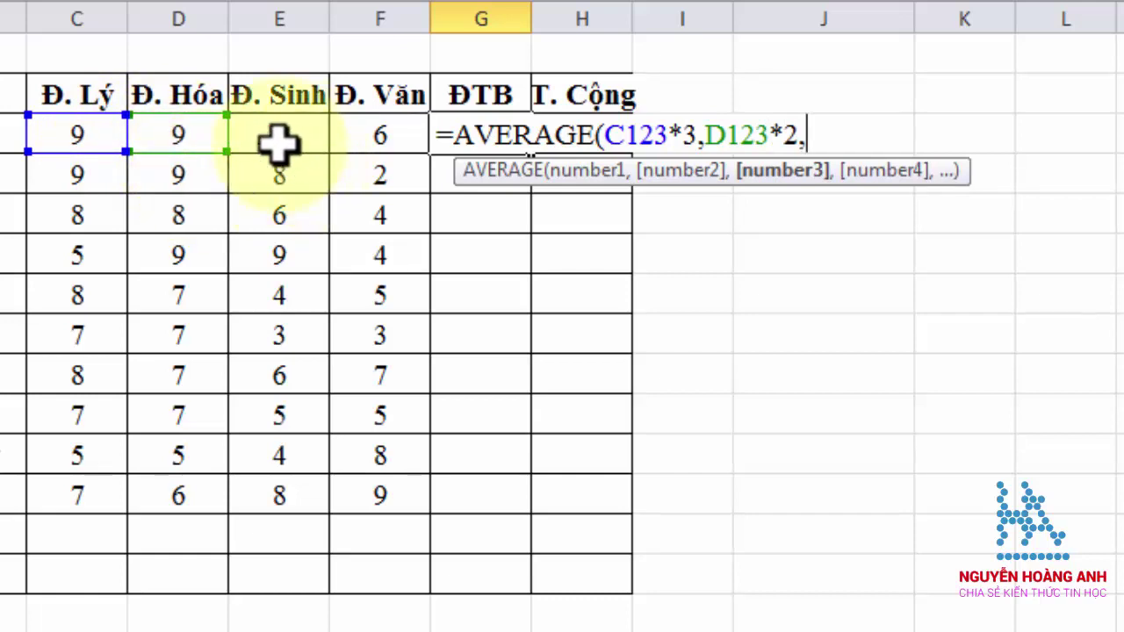
left_click_drag(279, 143, 386, 143)
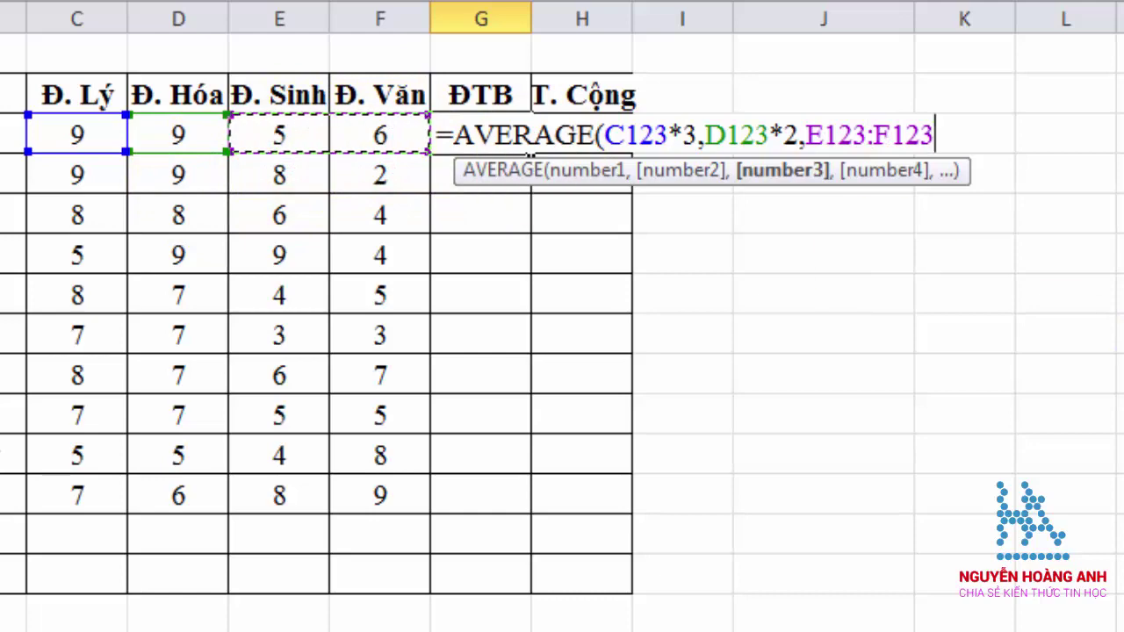
key("Return")
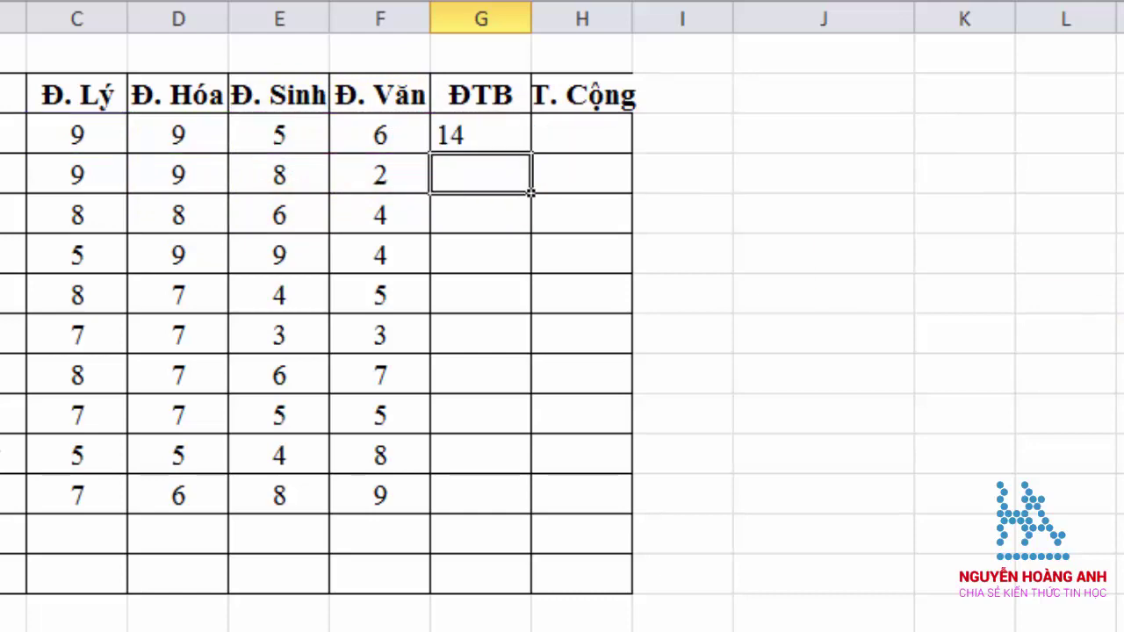
- Fill the ĐTB formula down to G132 for all ten students
left_click(504, 132)
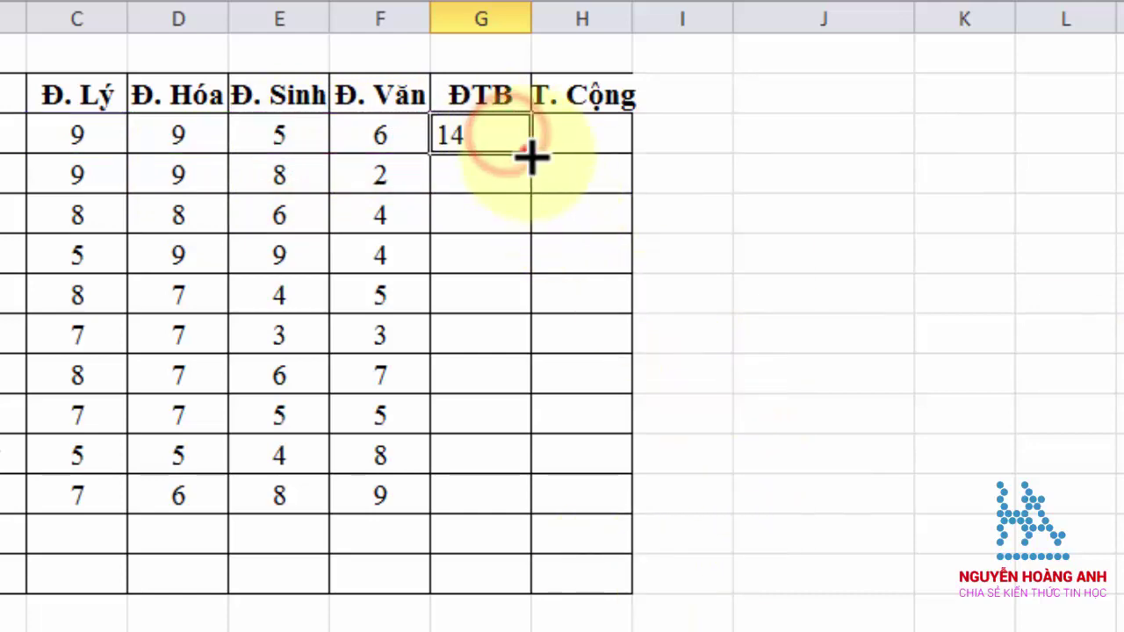
left_click_drag(532, 155, 532, 513)
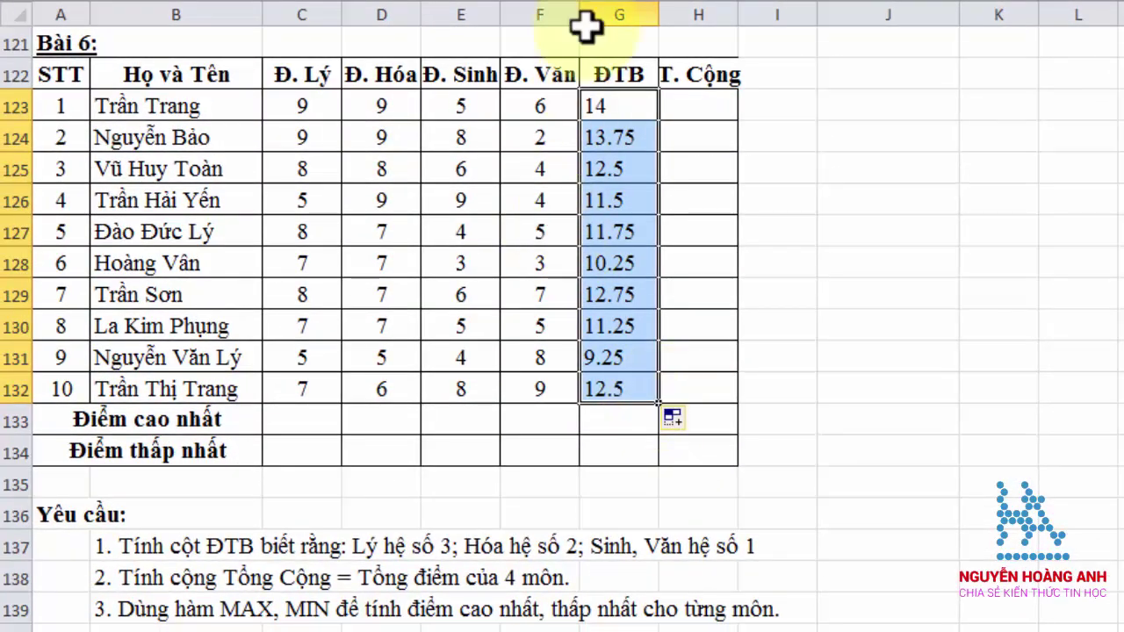
left_click(691, 106)
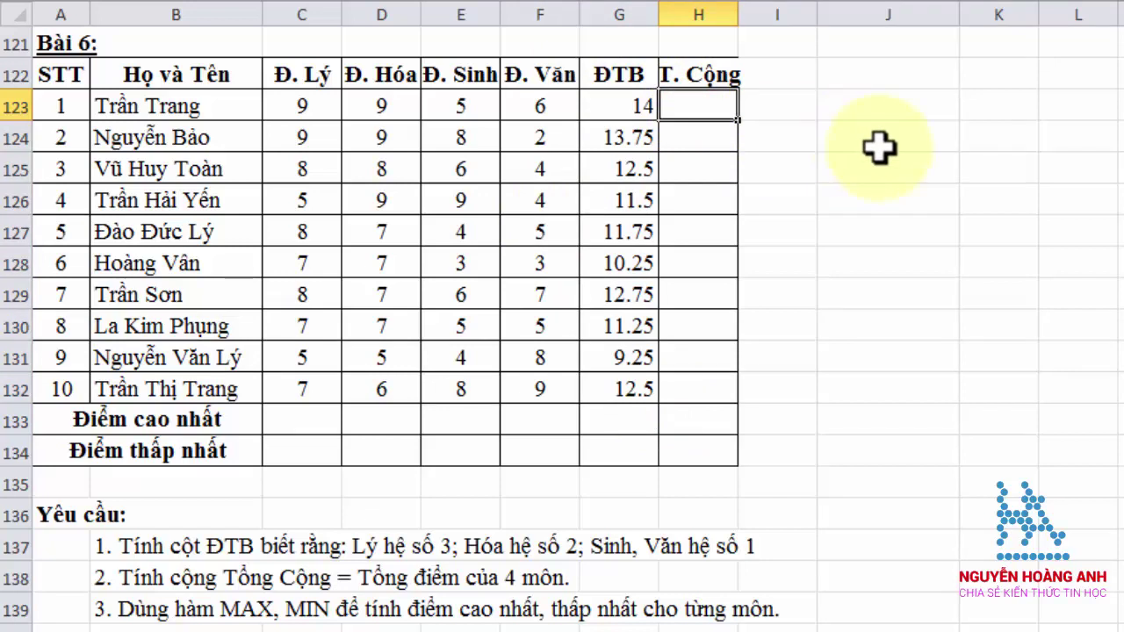
- Enter =SUM(C123:F123) in H123 and fill it down to H132
type("=S")
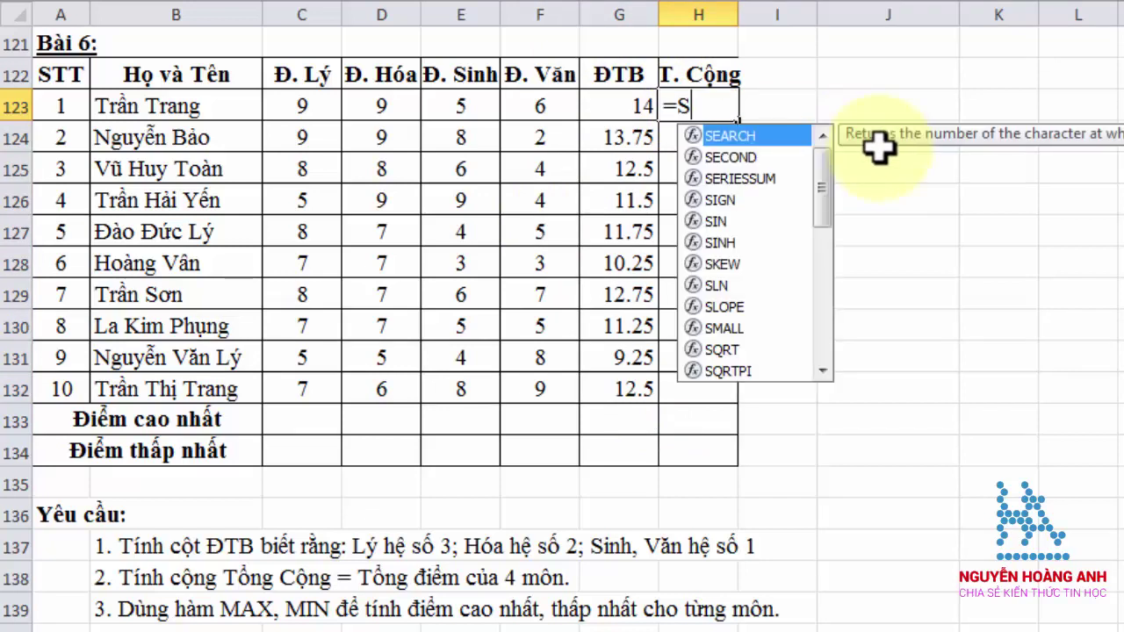
type("UM(")
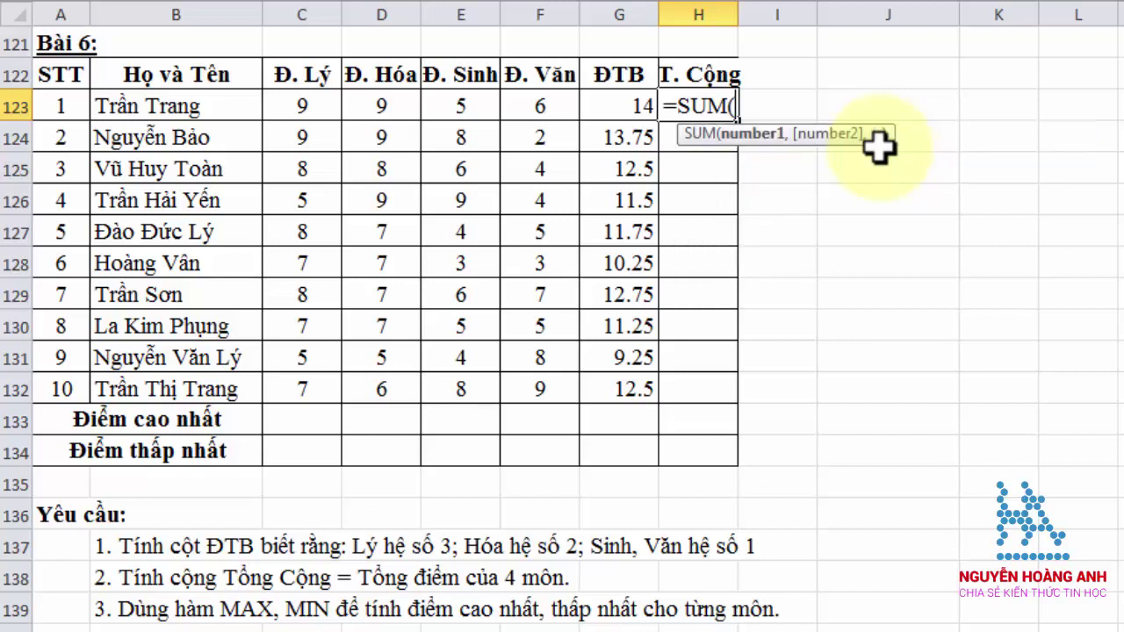
left_click_drag(303, 110, 534, 111)
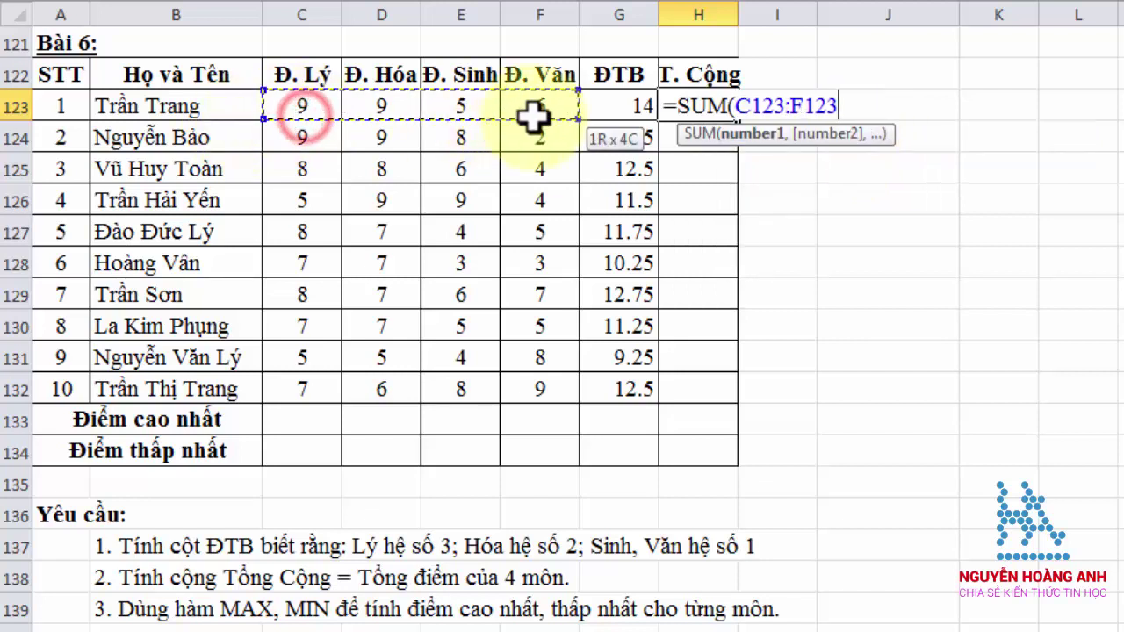
type(")")
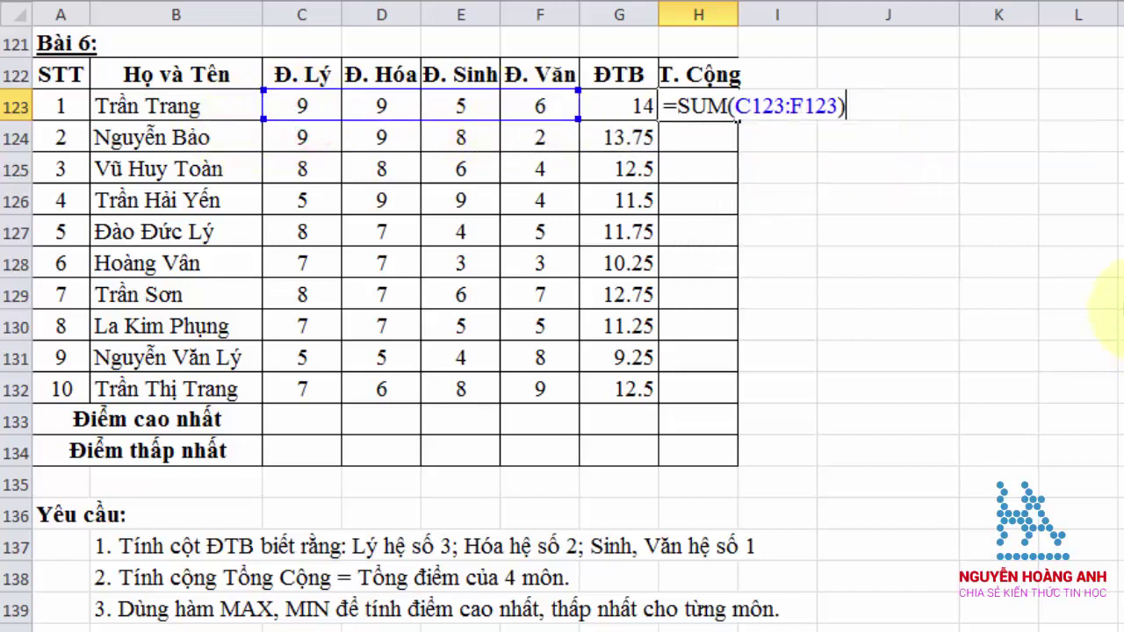
key("Return")
left_click(720, 104)
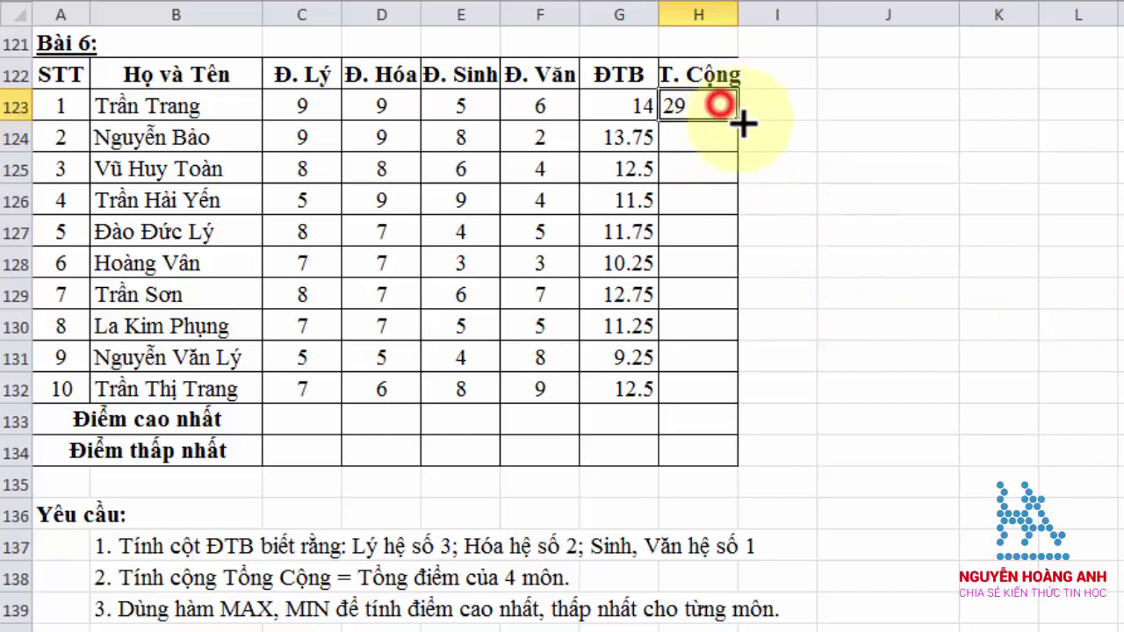
left_click_drag(736, 116, 736, 392)
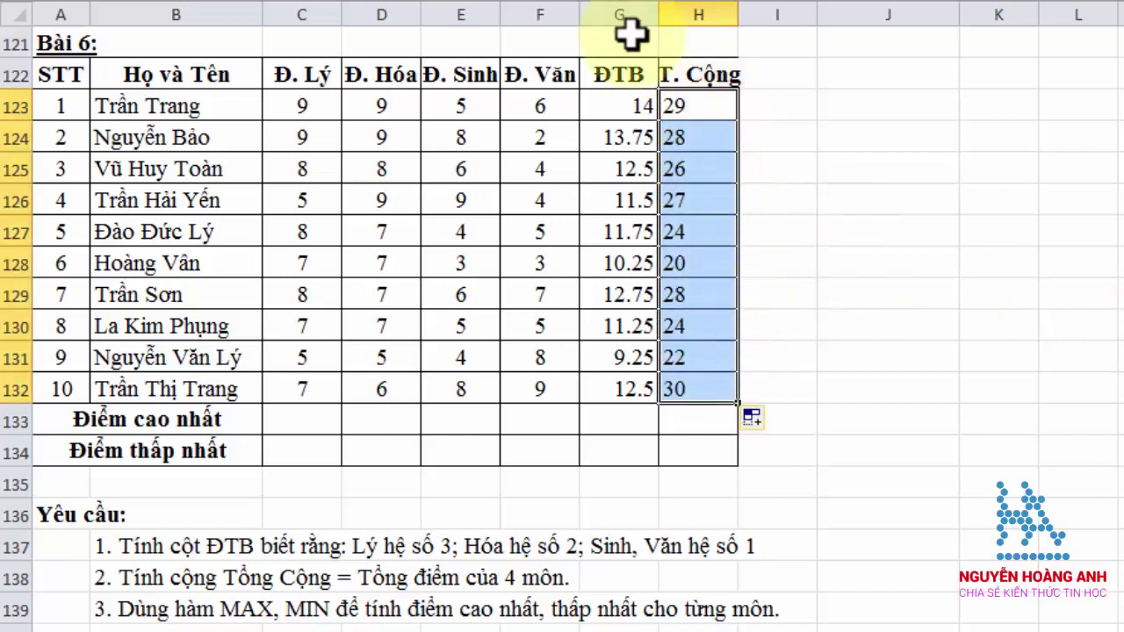
left_click(298, 424)
- Enter =MAX(C123:C132) in C133 and copy it across to H133, giving 9, 9, 9, 9, 14, 30
type("=MA")
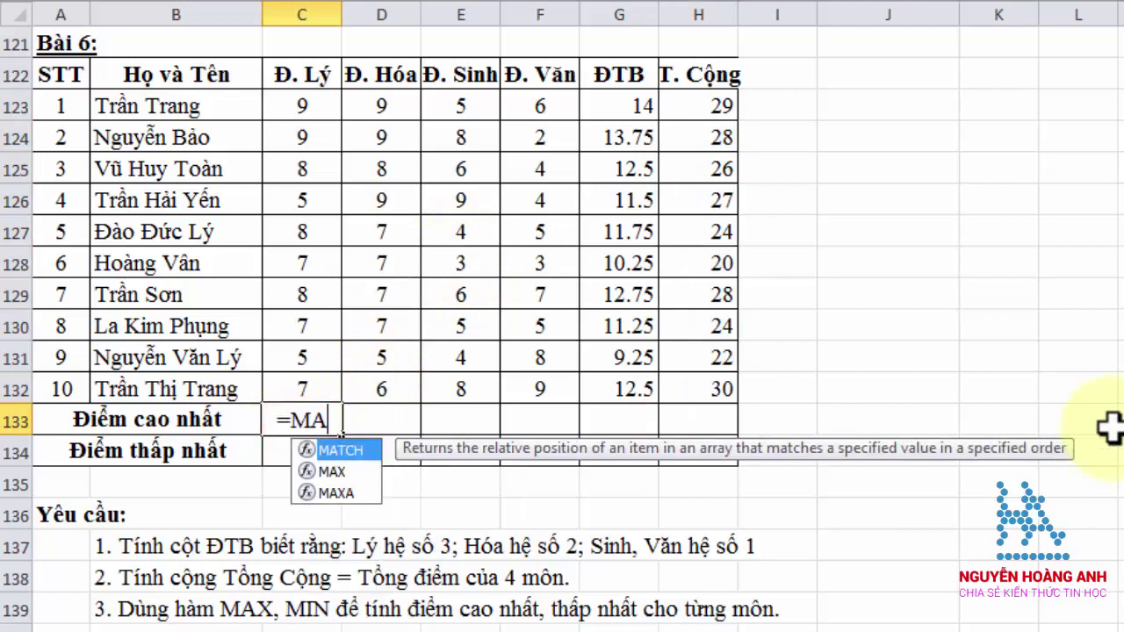
type("X(")
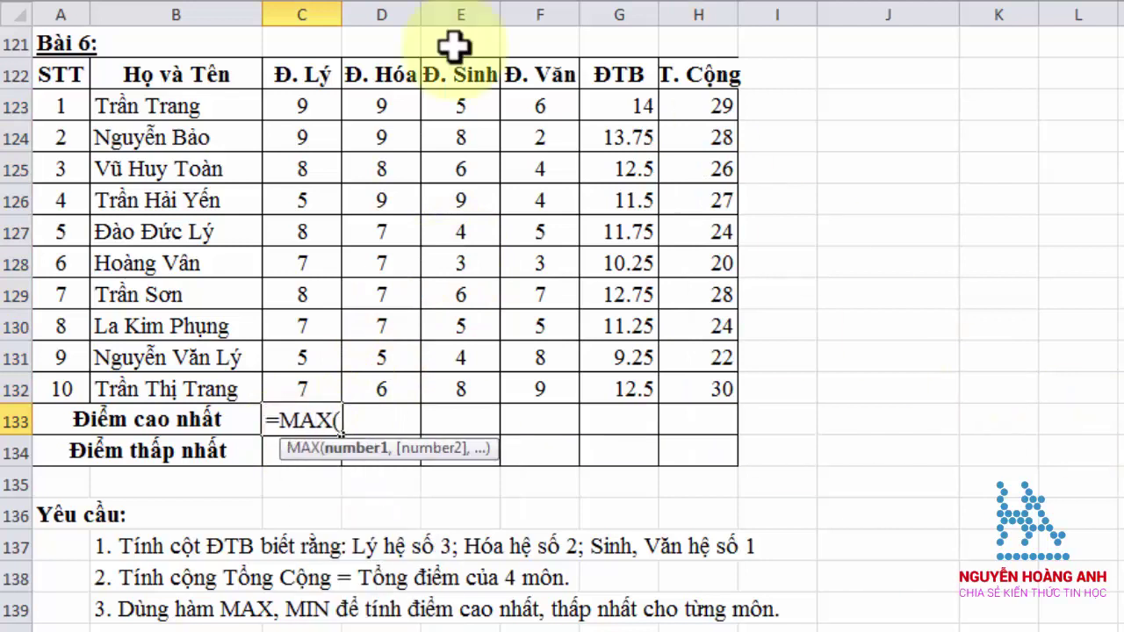
left_click_drag(331, 101, 332, 382)
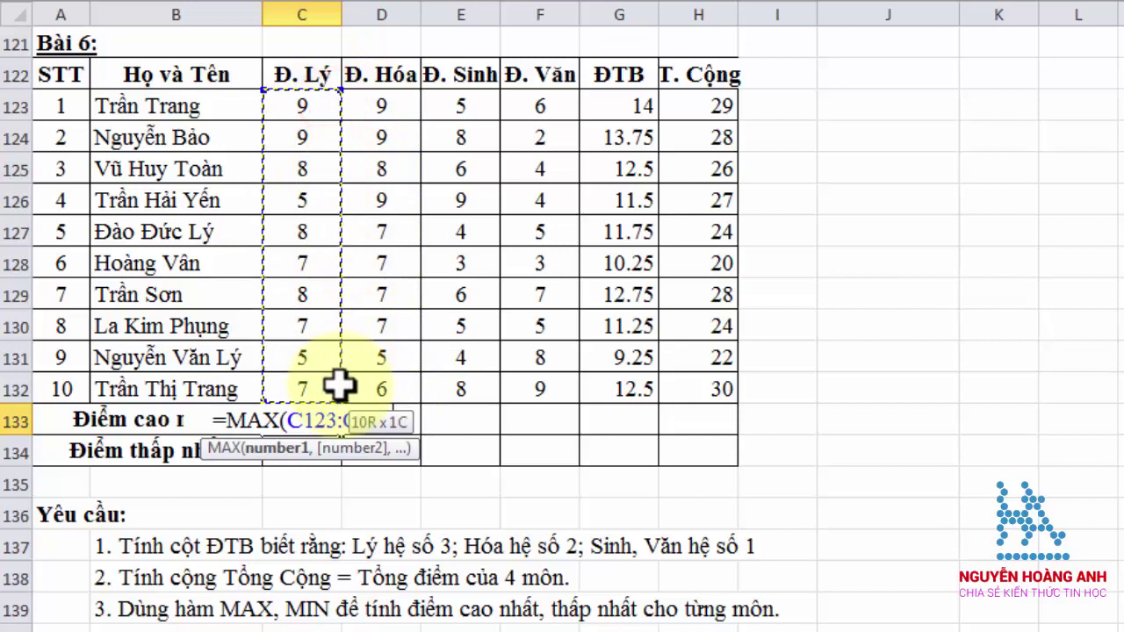
type(")")
key("Return")
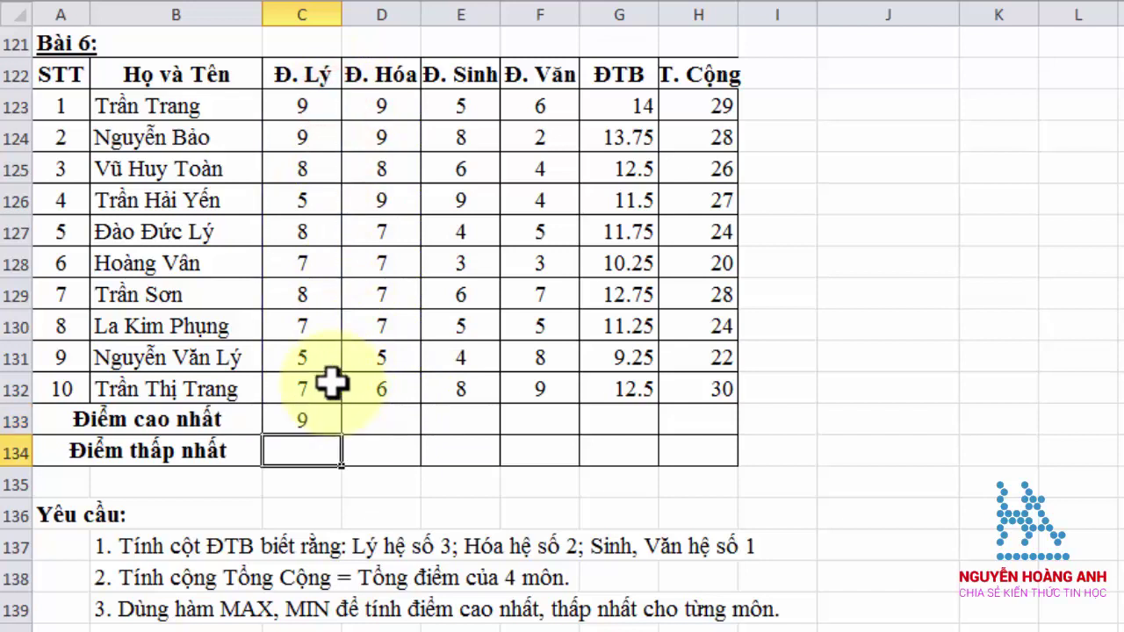
left_click(306, 425)
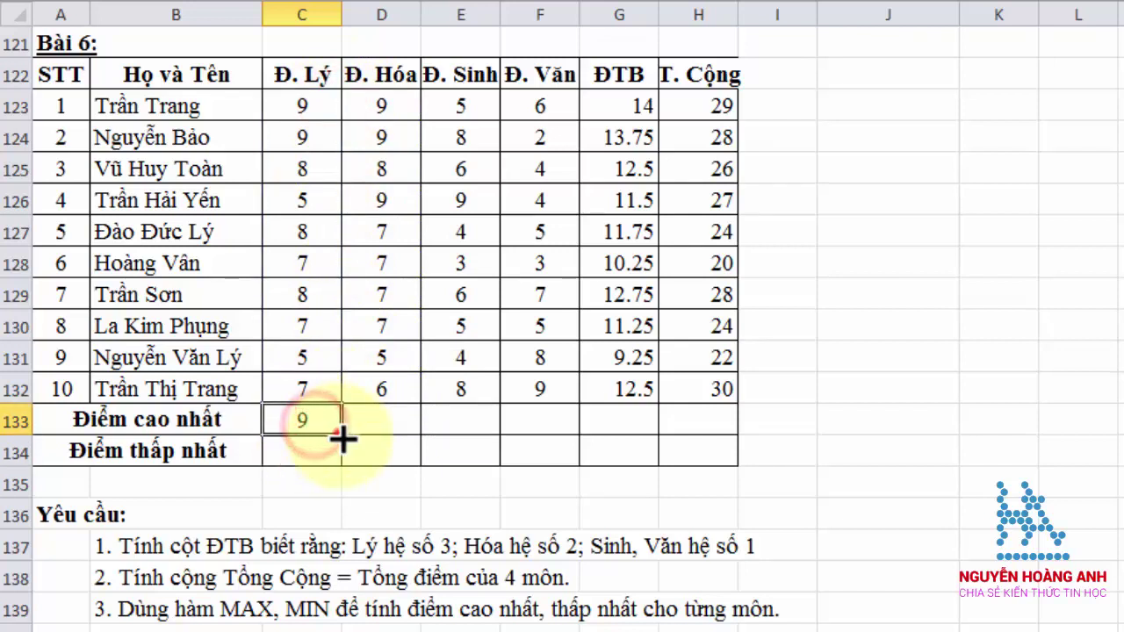
left_click_drag(341, 436, 725, 439)
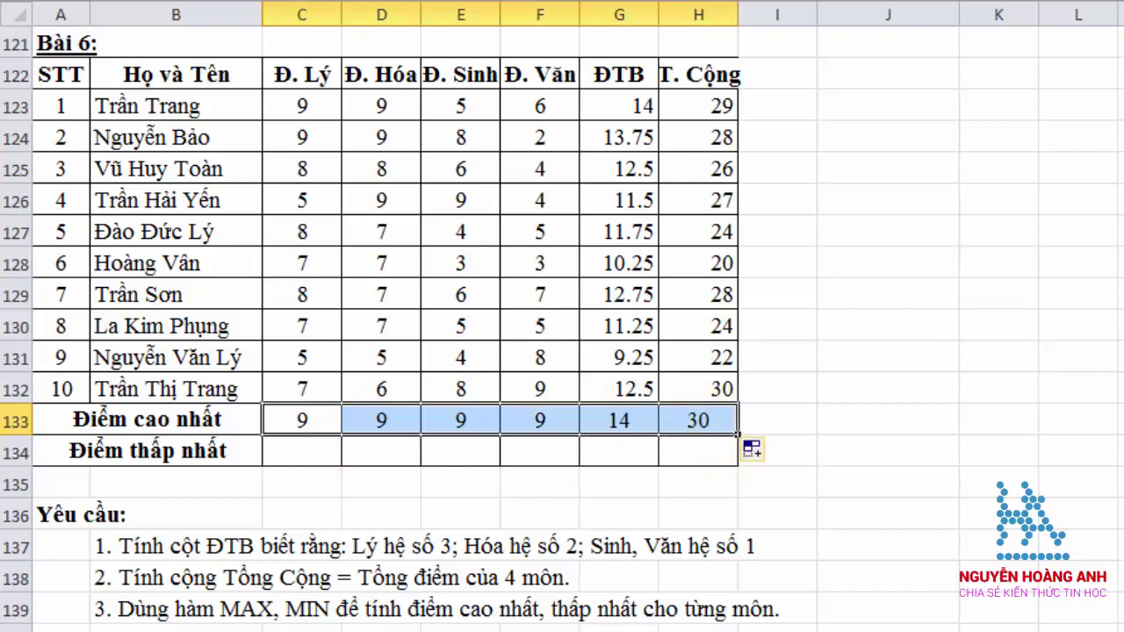
- Enter =MIN(C123:C132) in C134, copy it across to H134, and make the row bold
left_click(296, 448)
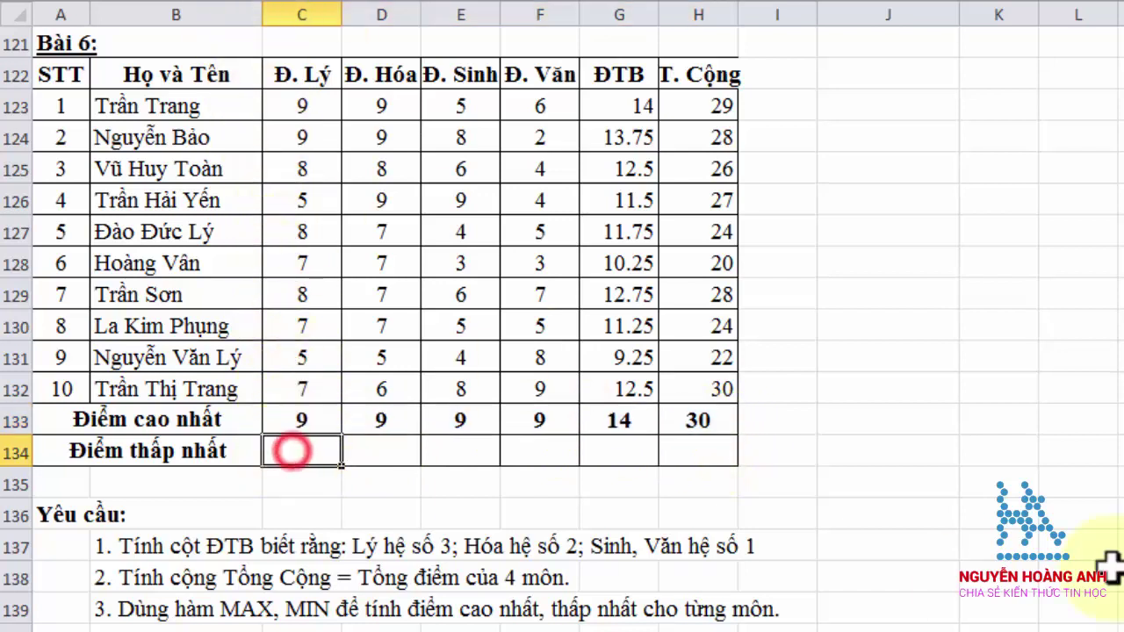
type("=MIN")
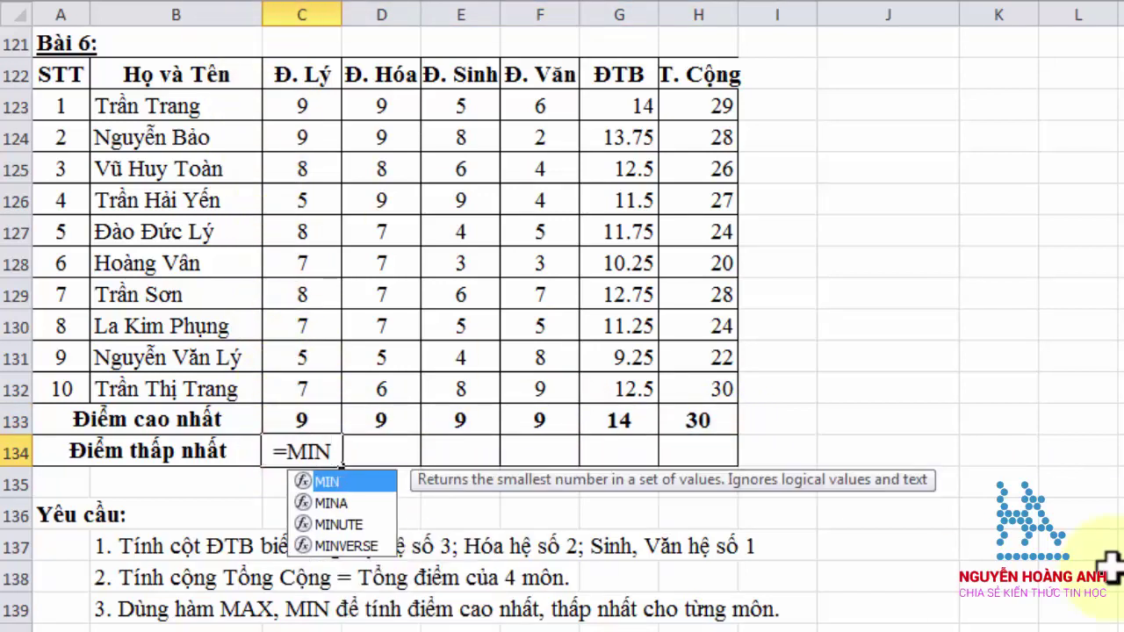
type("(")
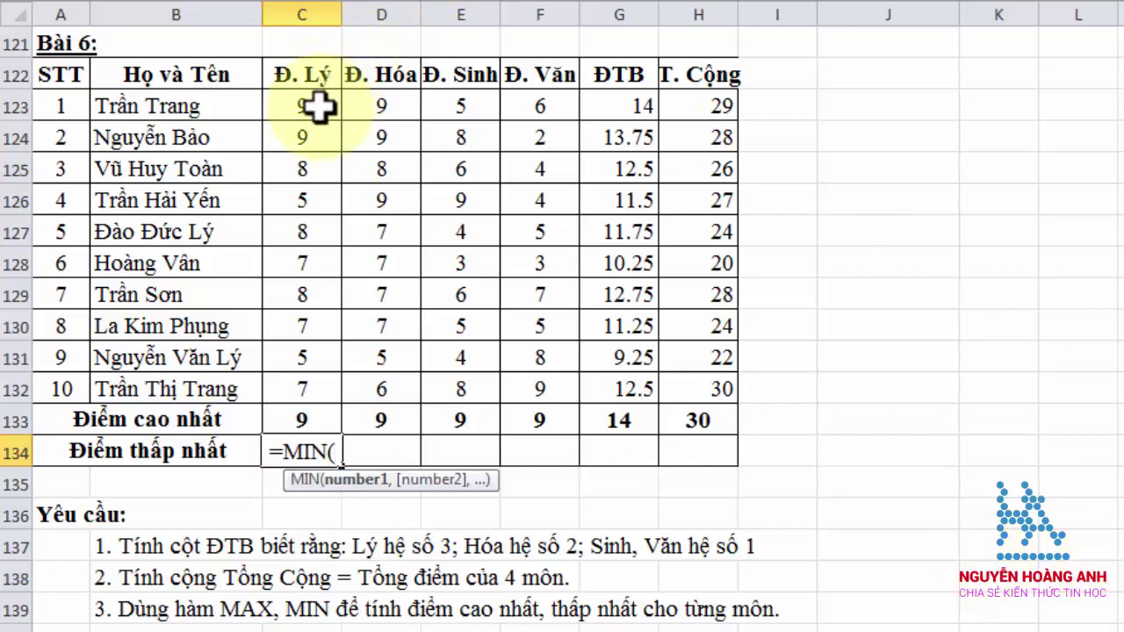
left_click_drag(317, 106, 316, 373)
type(")")
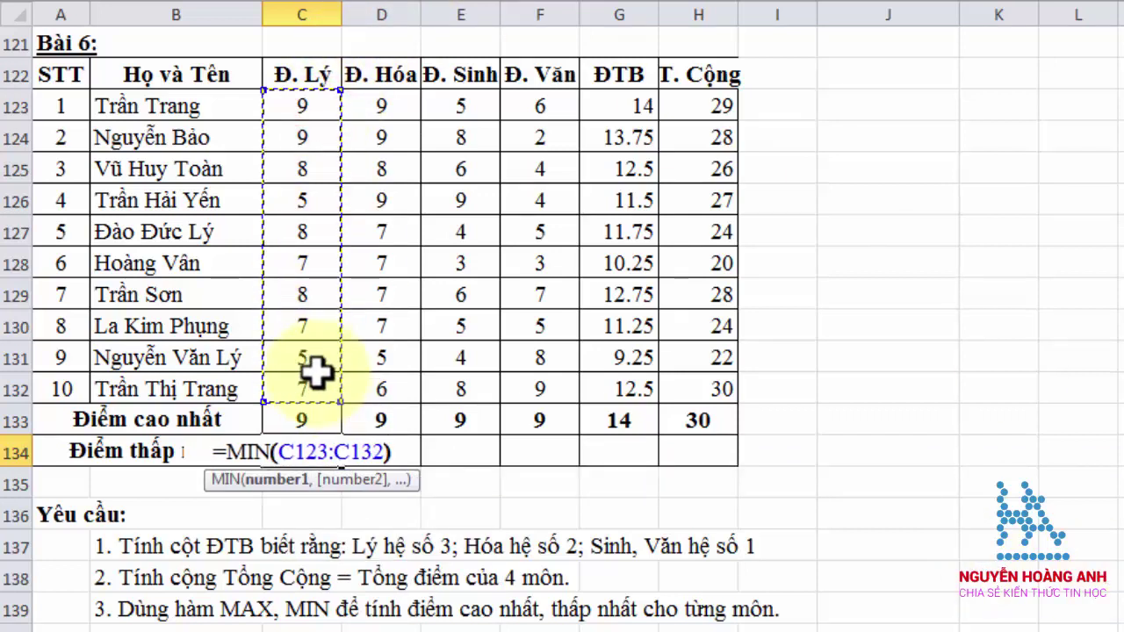
key("Return")
left_click(311, 453)
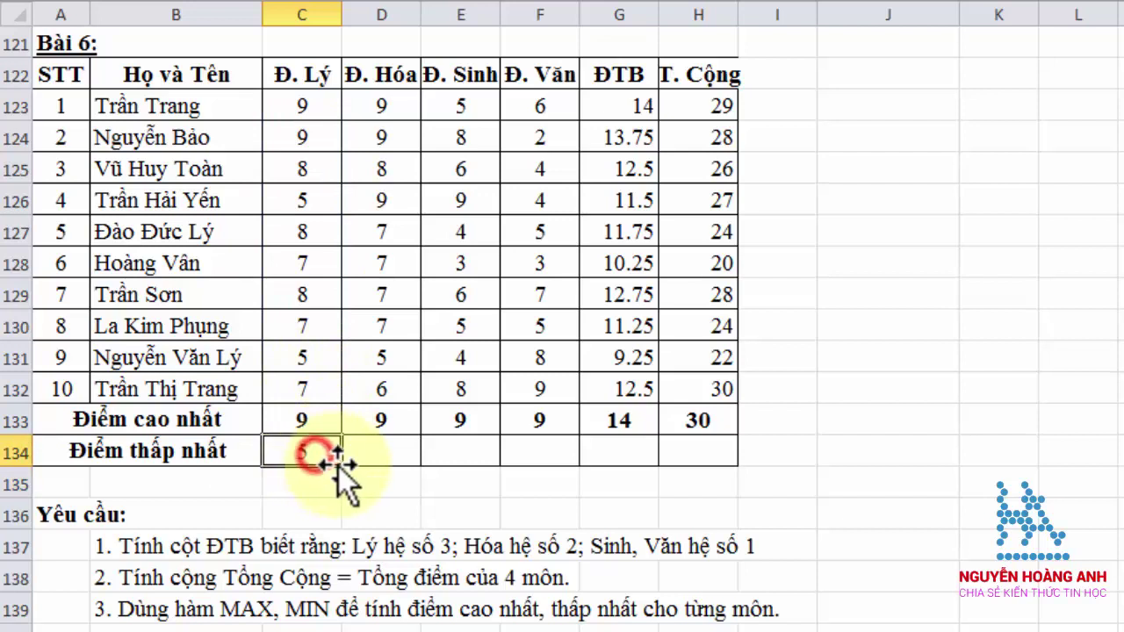
left_click_drag(341, 466, 710, 468)
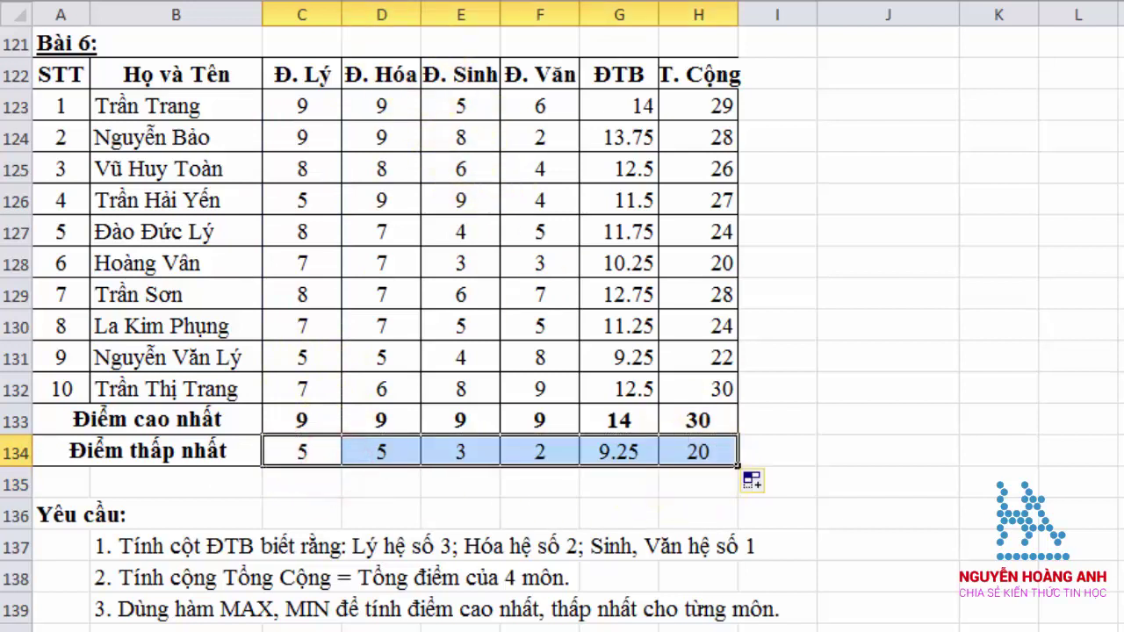
key("ctrl+b")
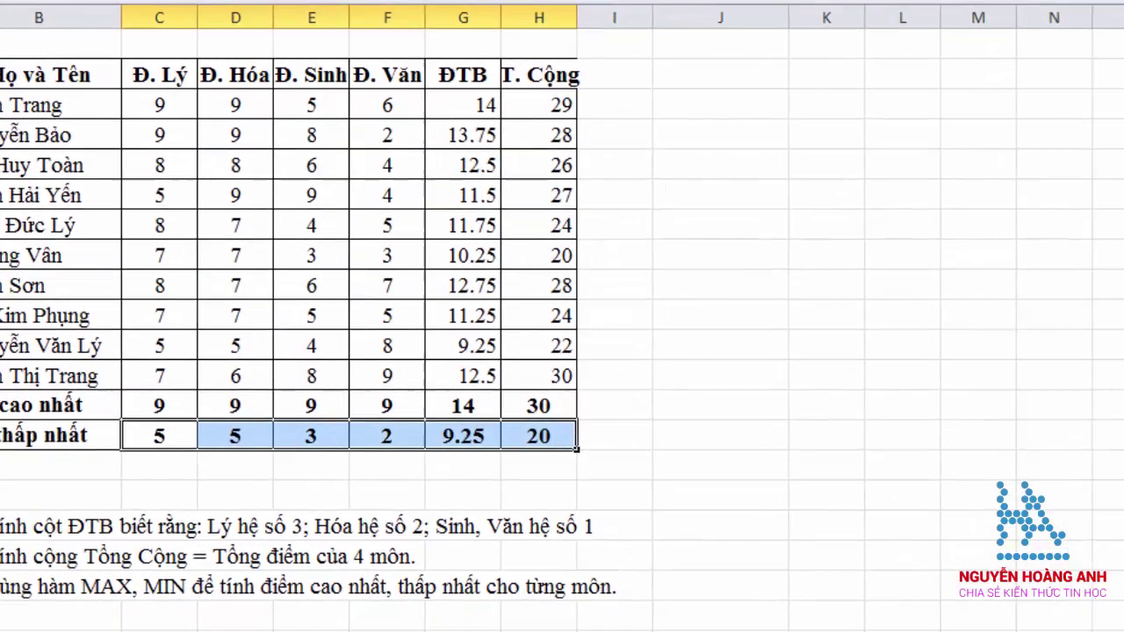
scroll(607, 427, "down", 5)
scroll(664, 430, "down", 5)
scroll(664, 429, "down", 3)
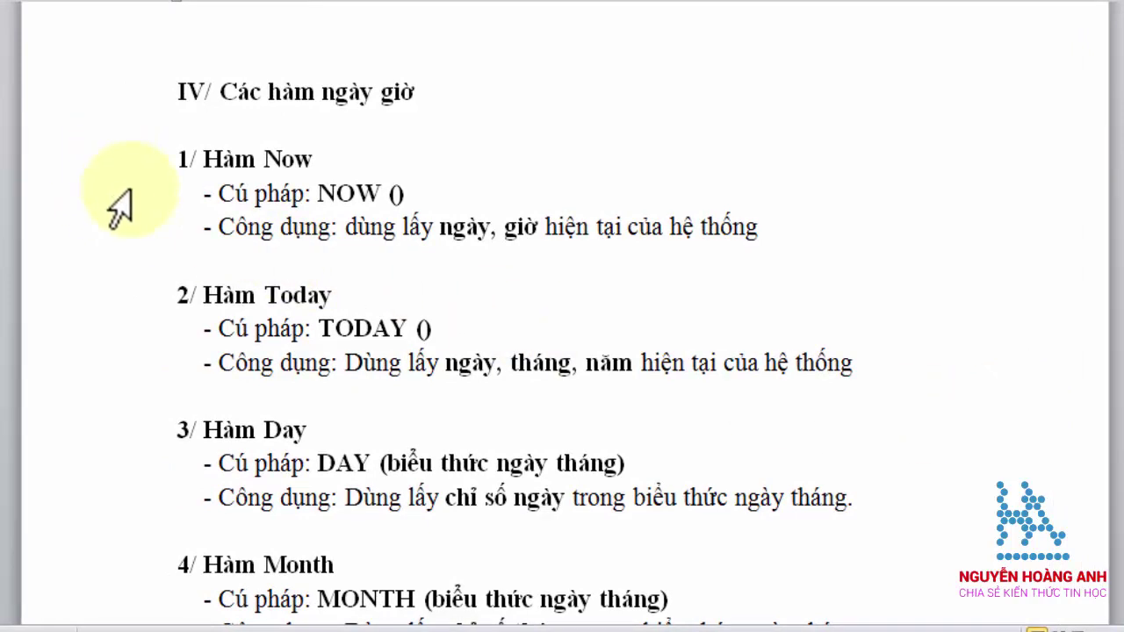
left_click(130, 225)
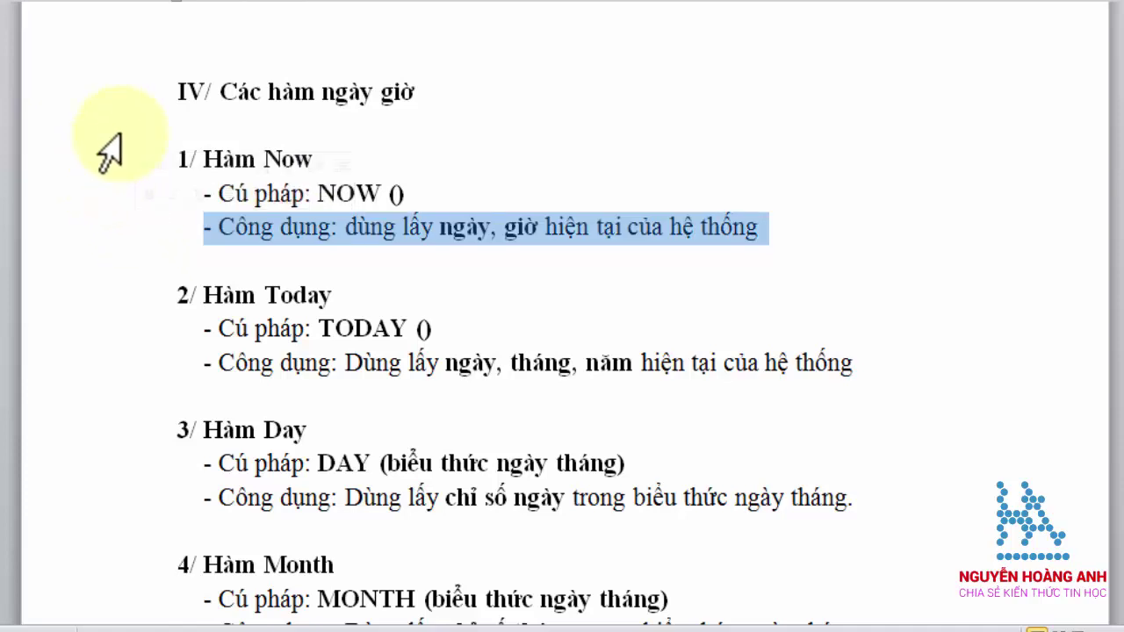
left_click(419, 195)
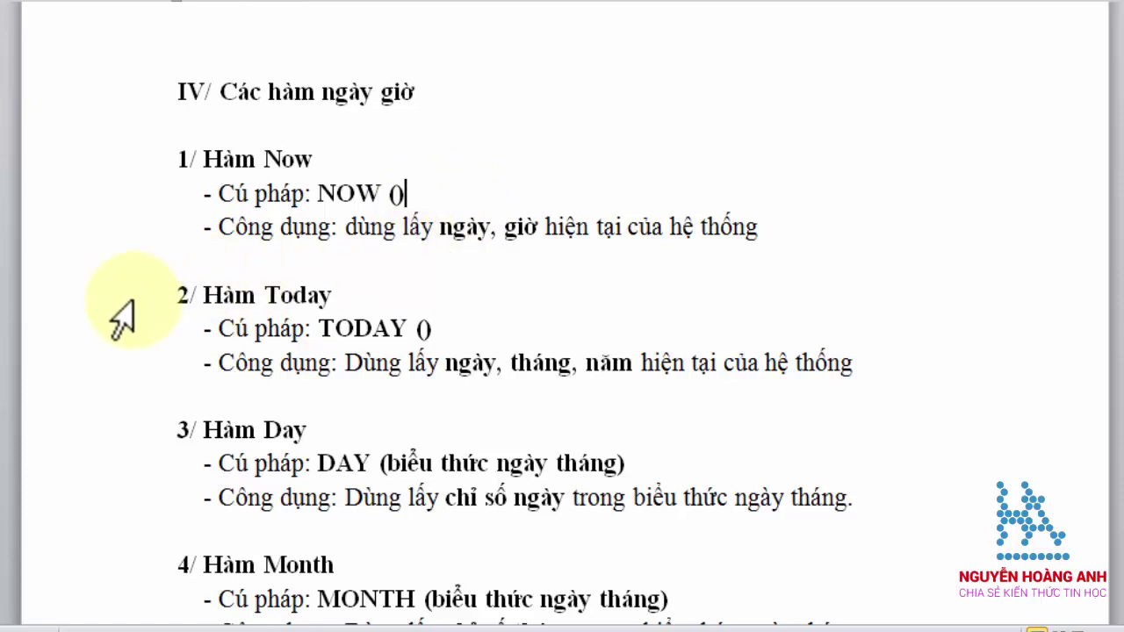
left_click(122, 384)
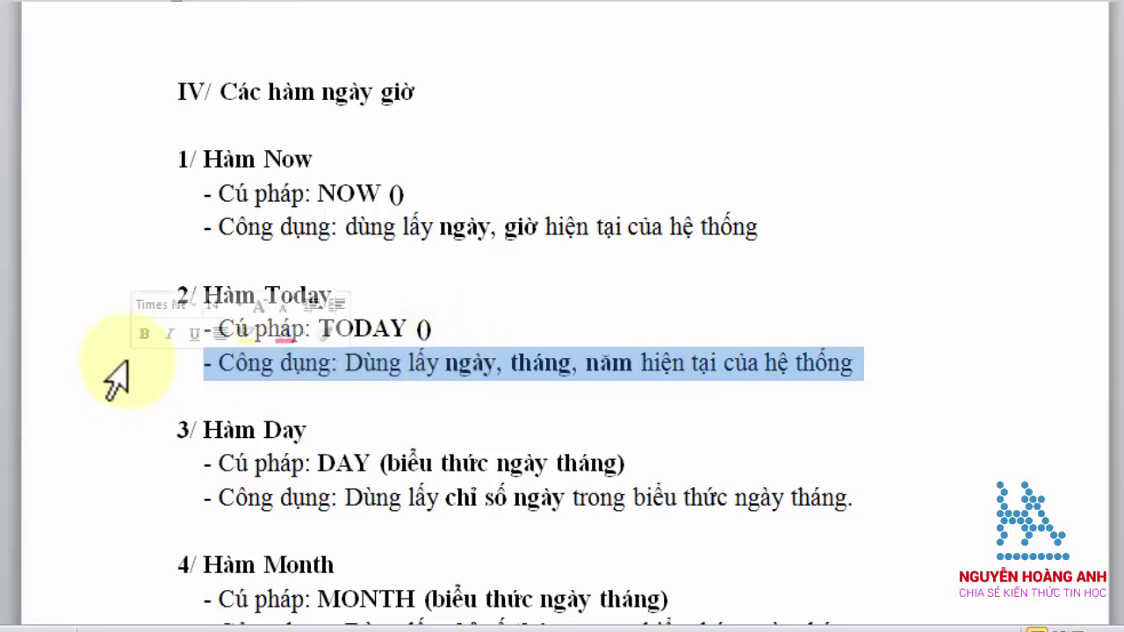
scroll(125, 376, "down", 3)
scroll(130, 376, "down", 1)
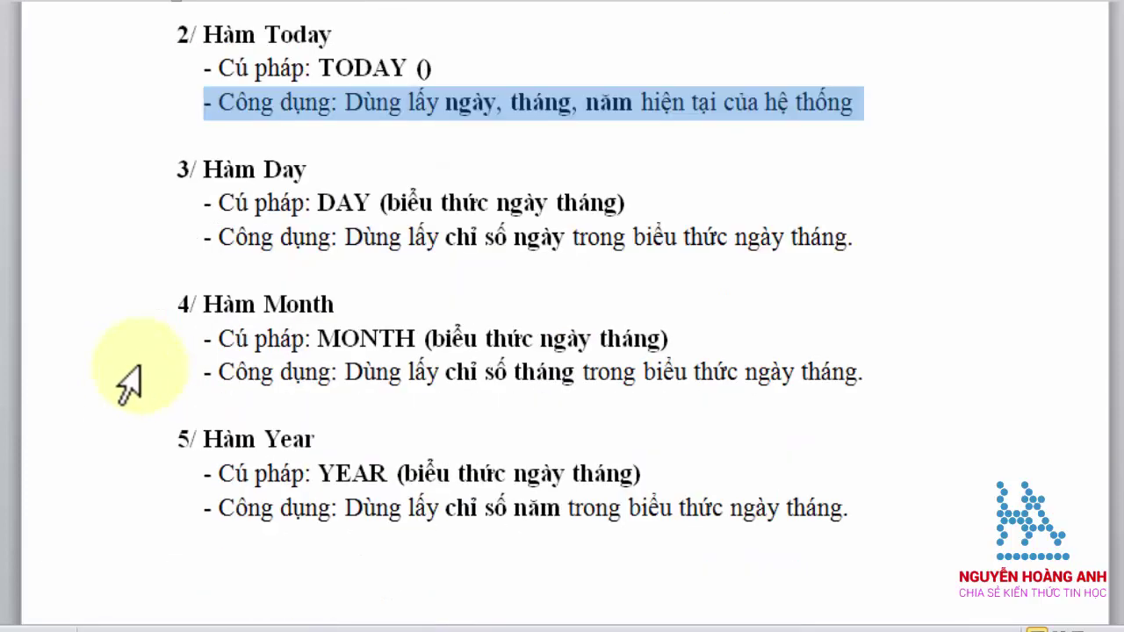
left_click(110, 178)
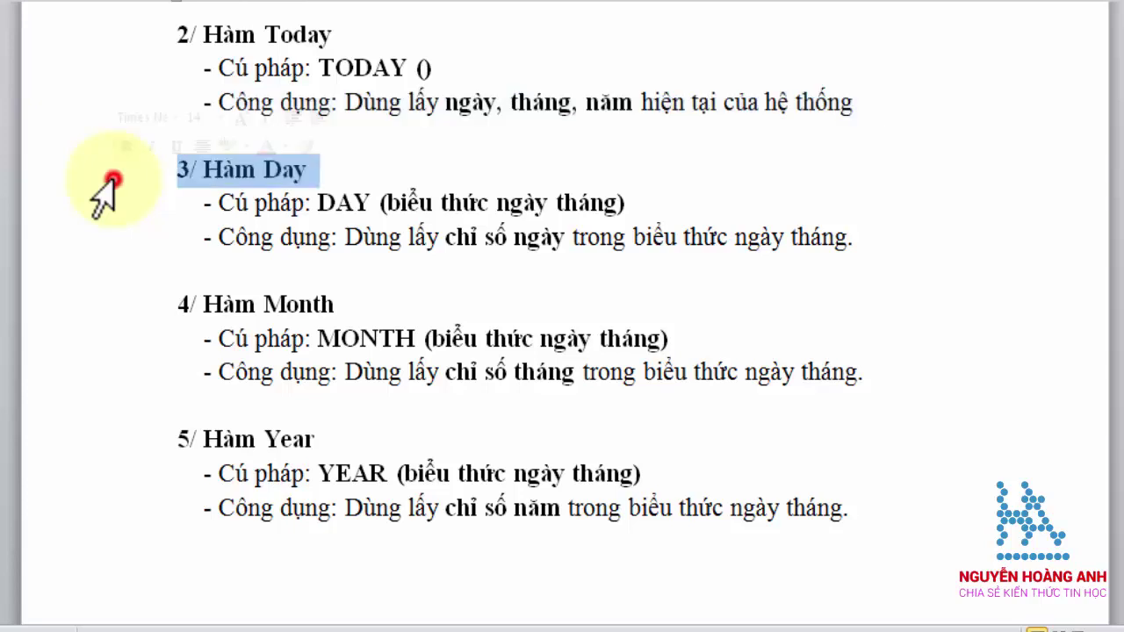
left_click(123, 240)
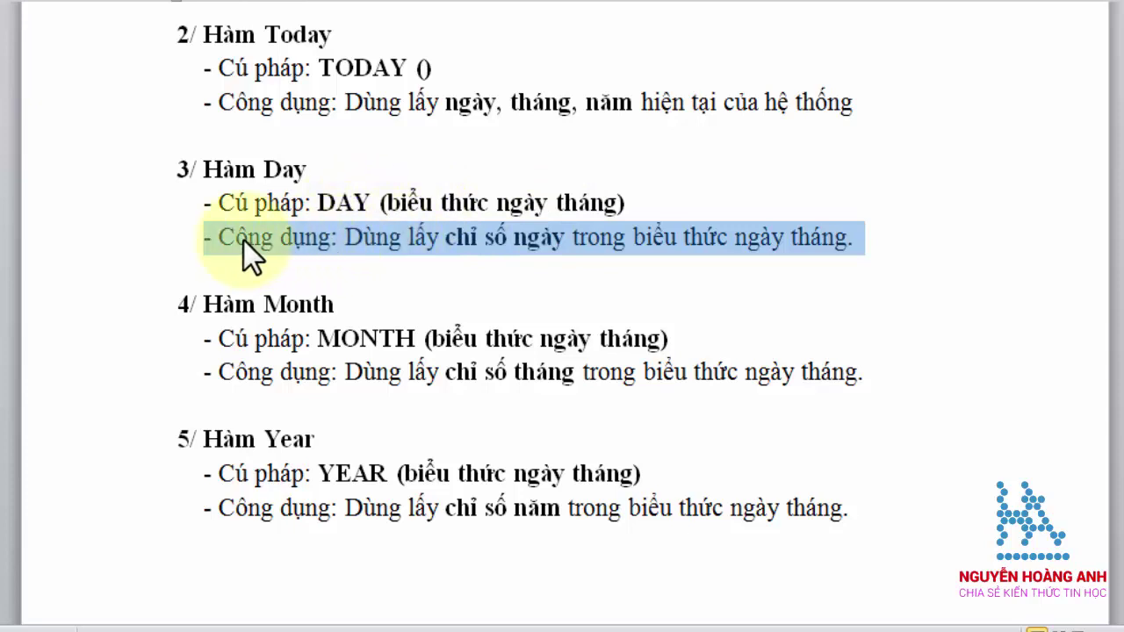
left_click(219, 240)
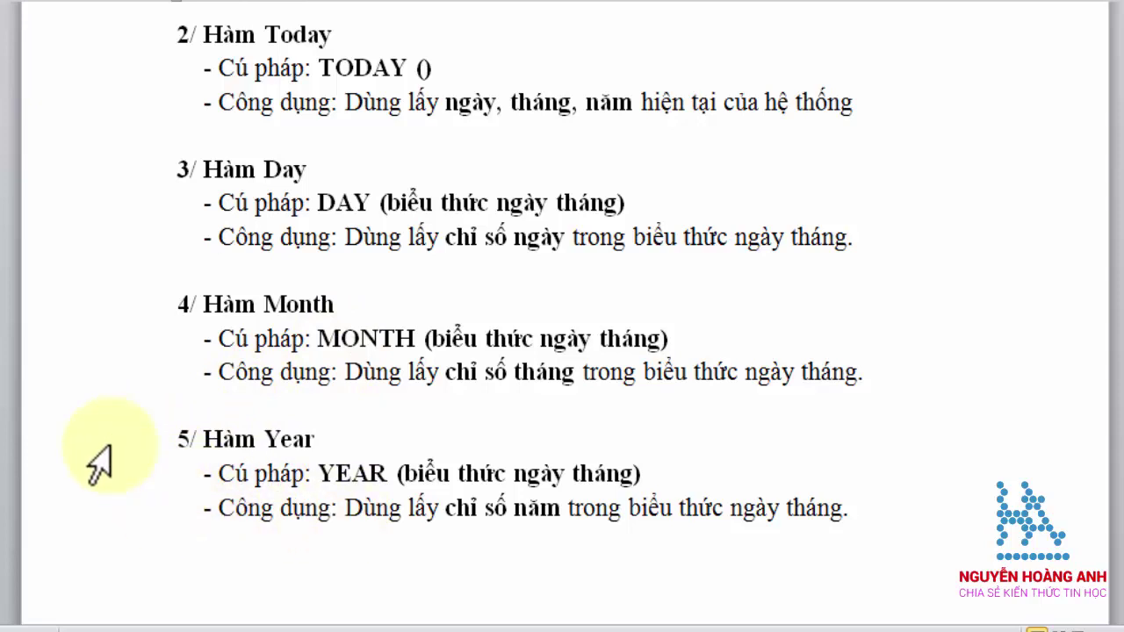
scroll(99, 463, "up", 5)
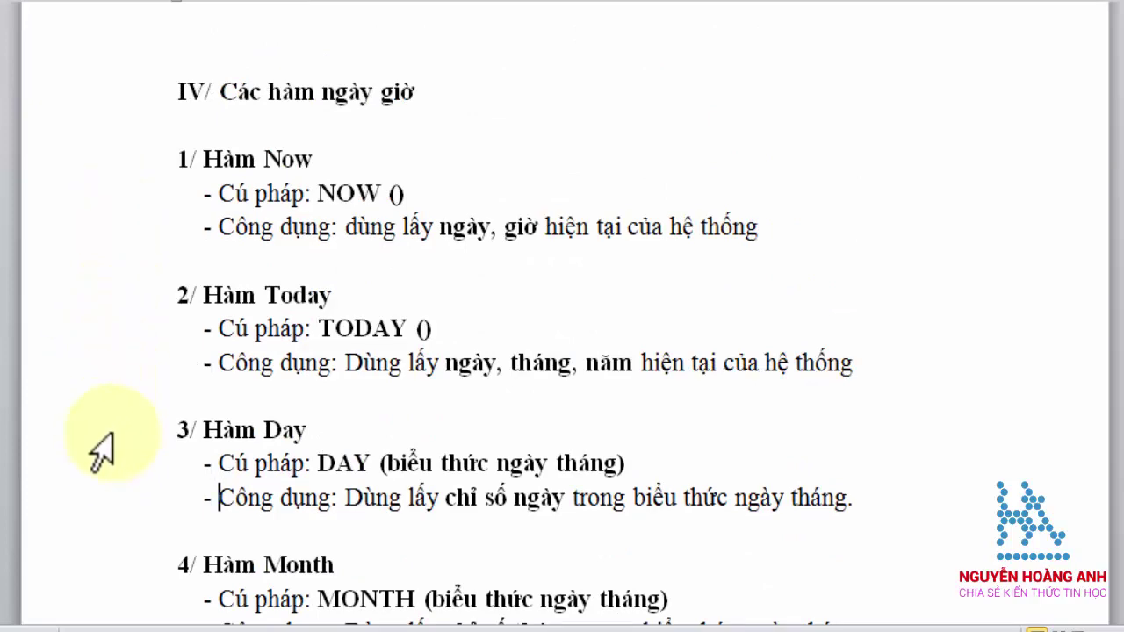
scroll(108, 464, "down", 4)
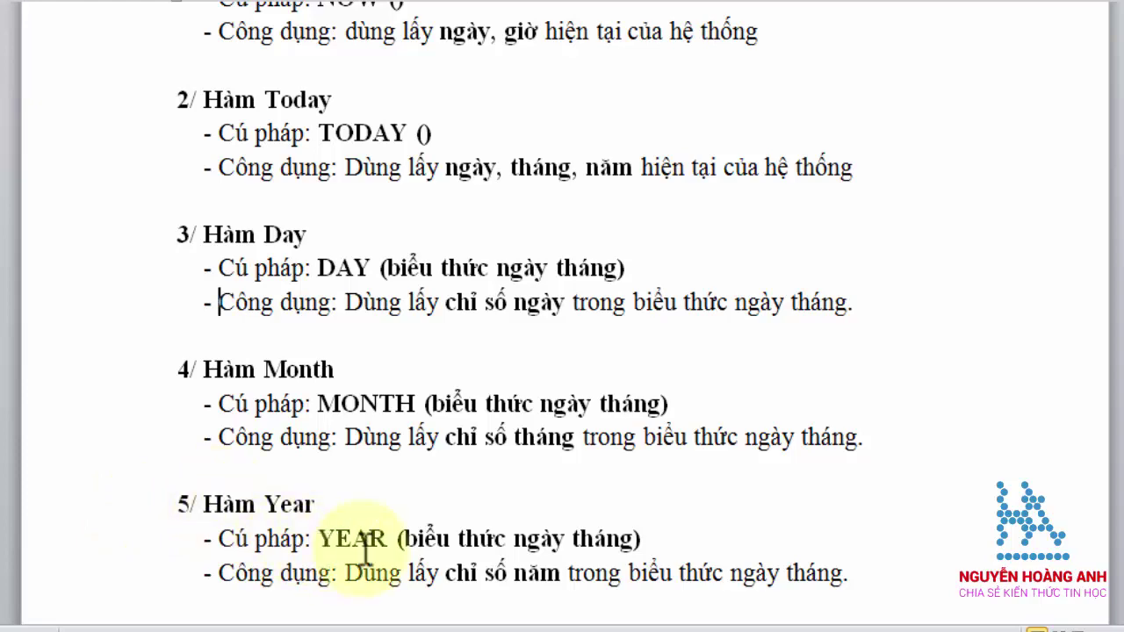
- Return to the Excel workbook, switch to Sheet2's Bài 7 table, and select the merged G2 cell
left_click(369, 626)
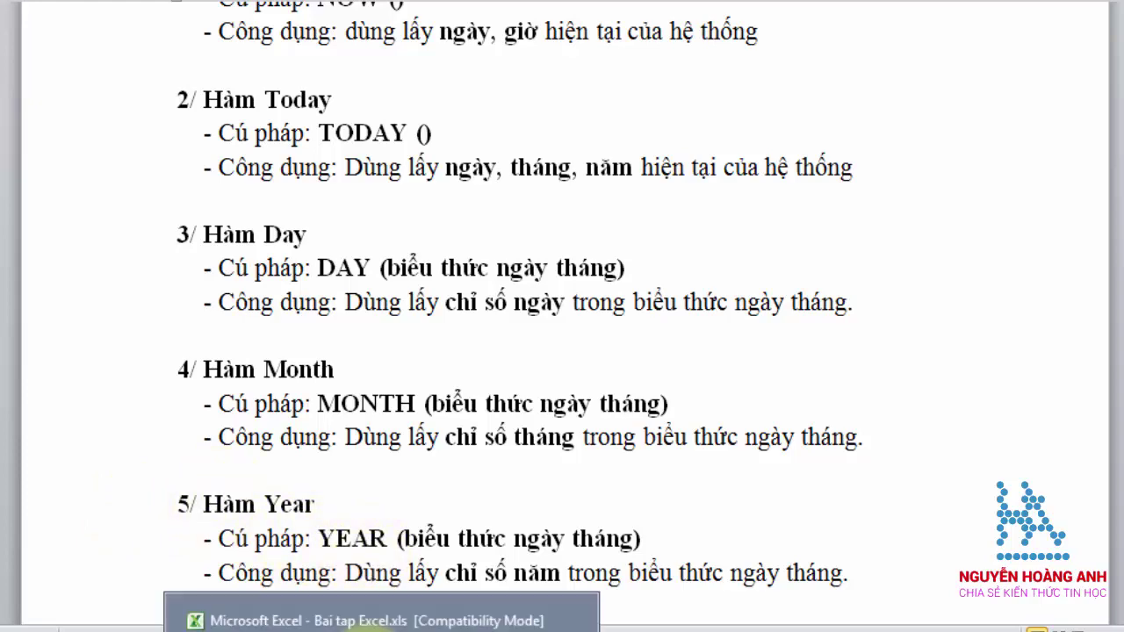
scroll(253, 351, "down", 4)
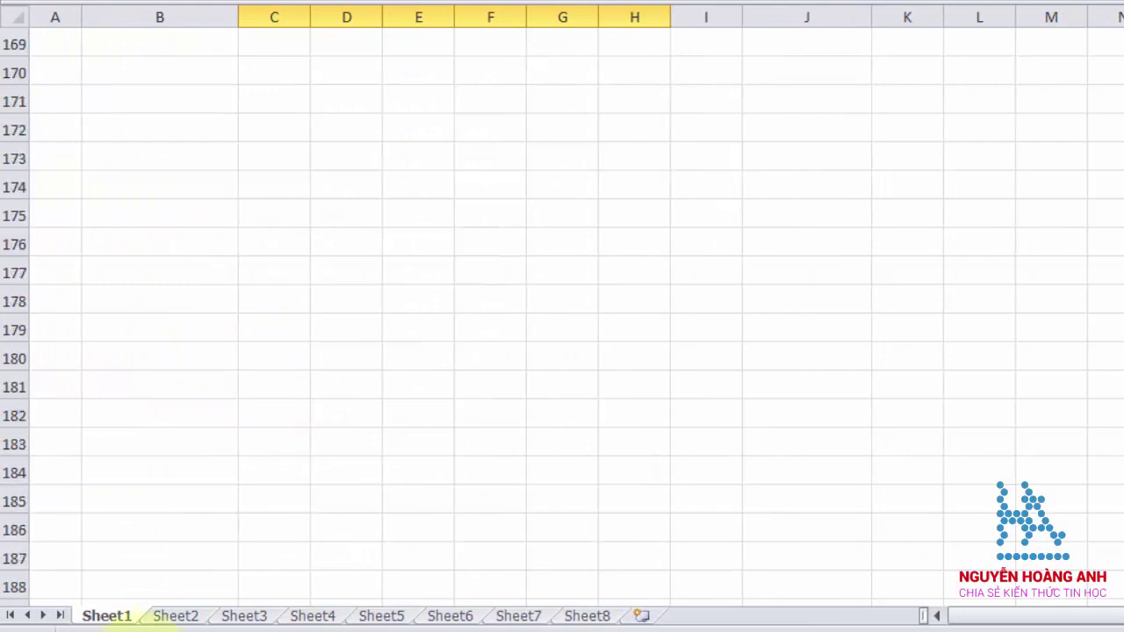
left_click(167, 616)
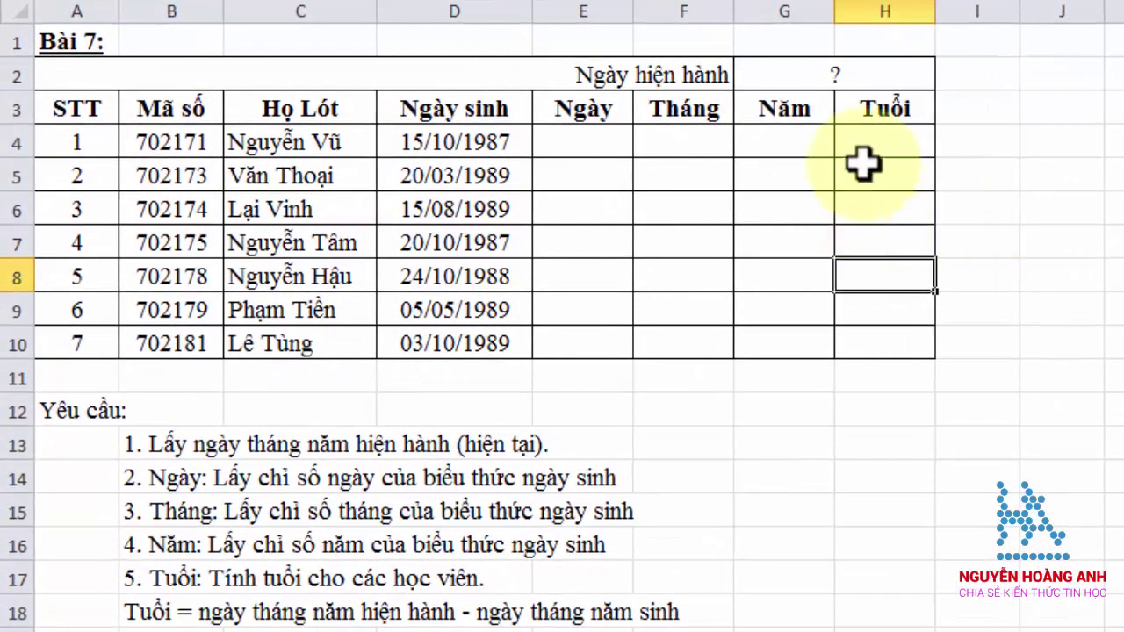
left_click(812, 75)
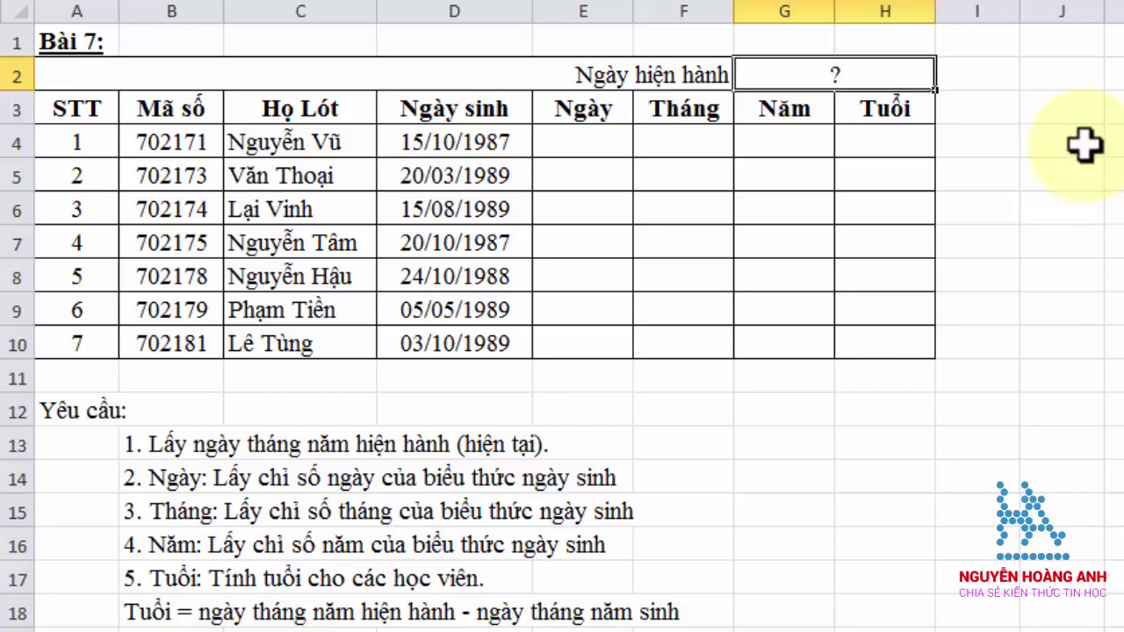
- Enter =NOW() in J4 and =TODAY() below it, showing 24/06/2017 15:45 and 24/06/2017
left_click(1084, 142)
type("=")
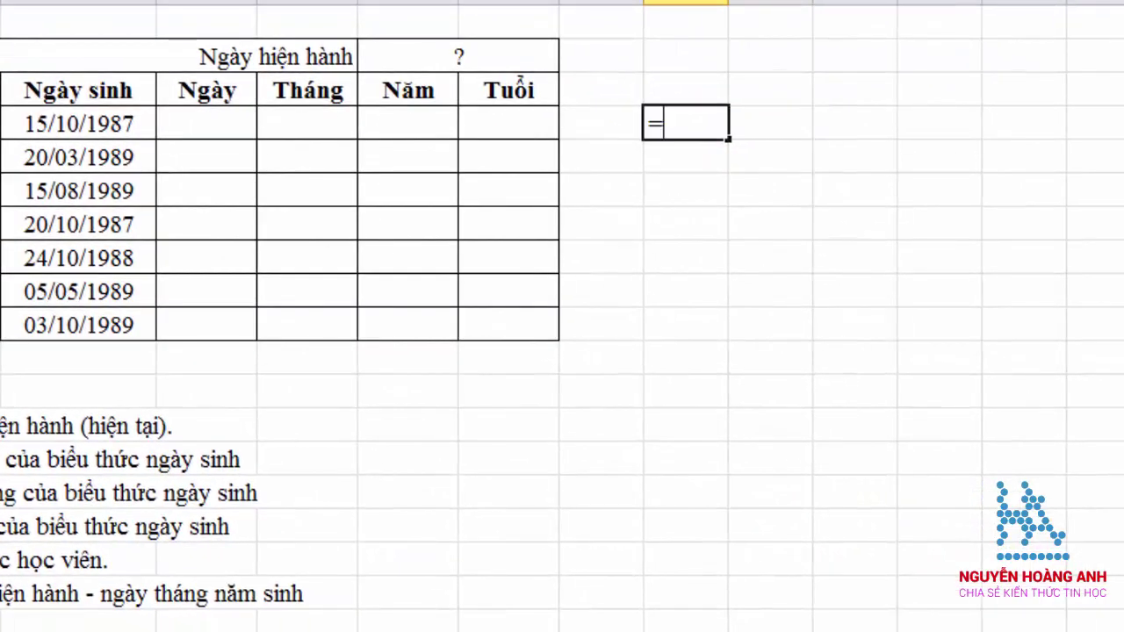
type("NOW")
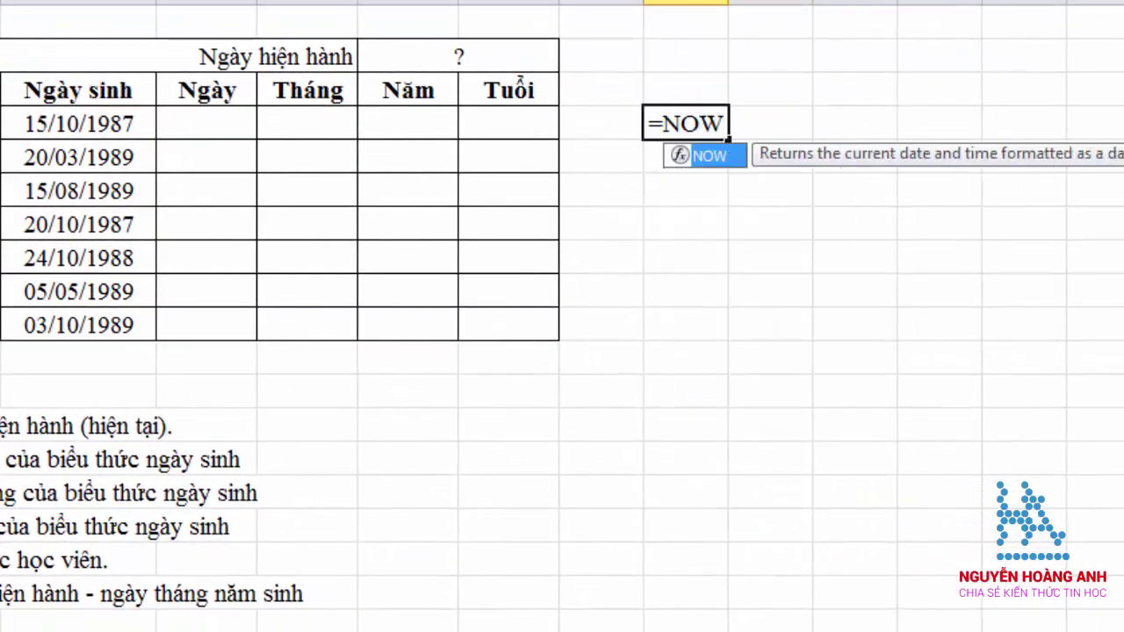
type("(")
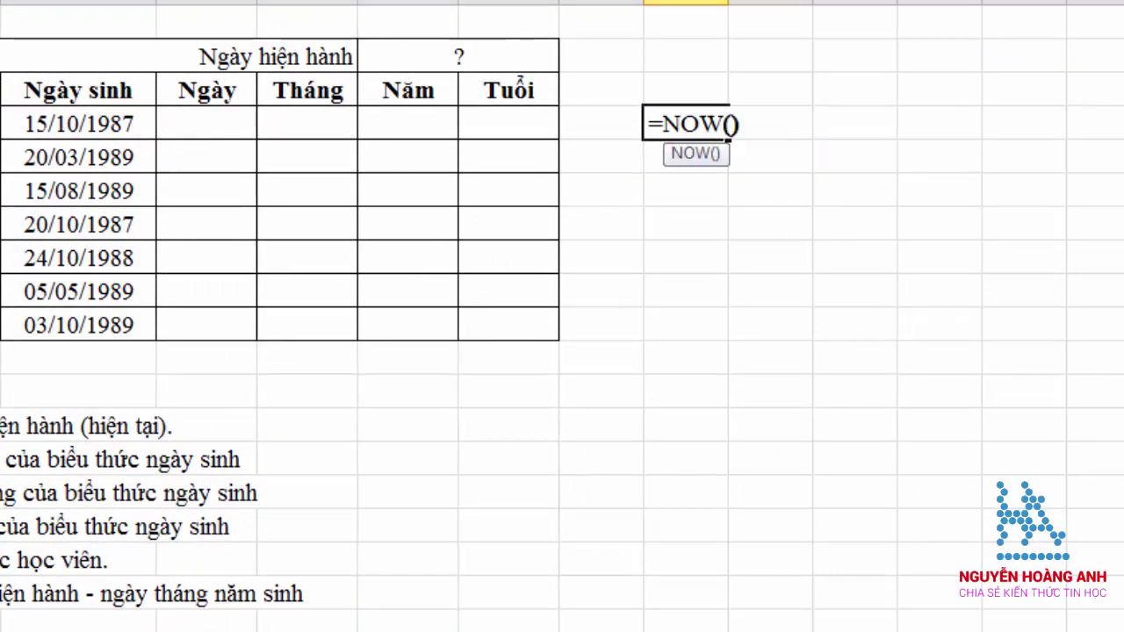
key("Return")
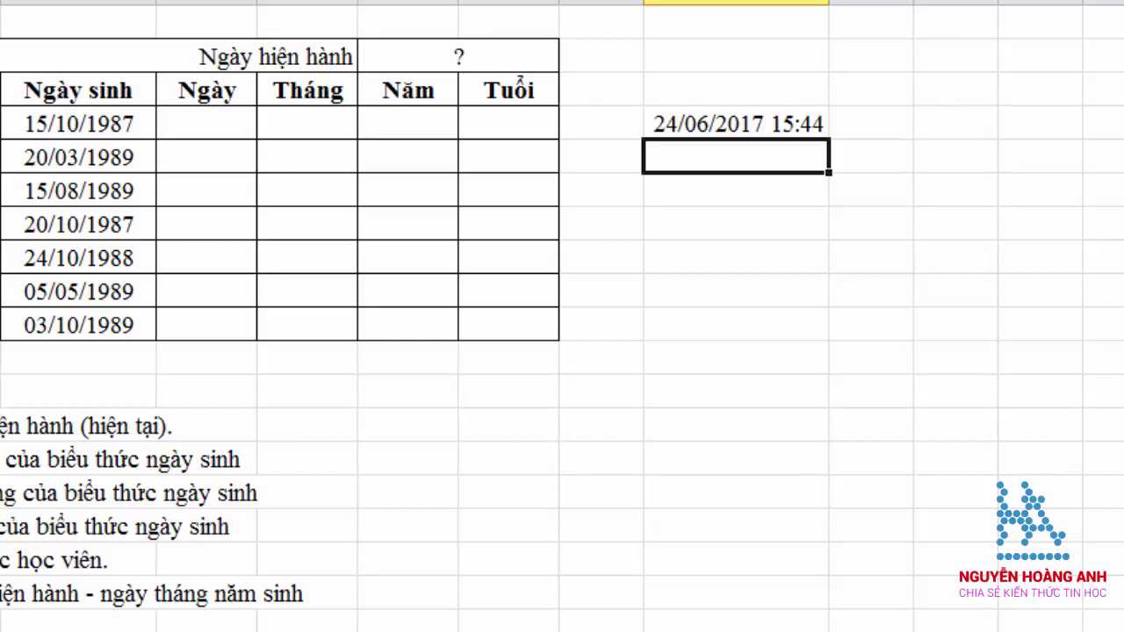
type("=")
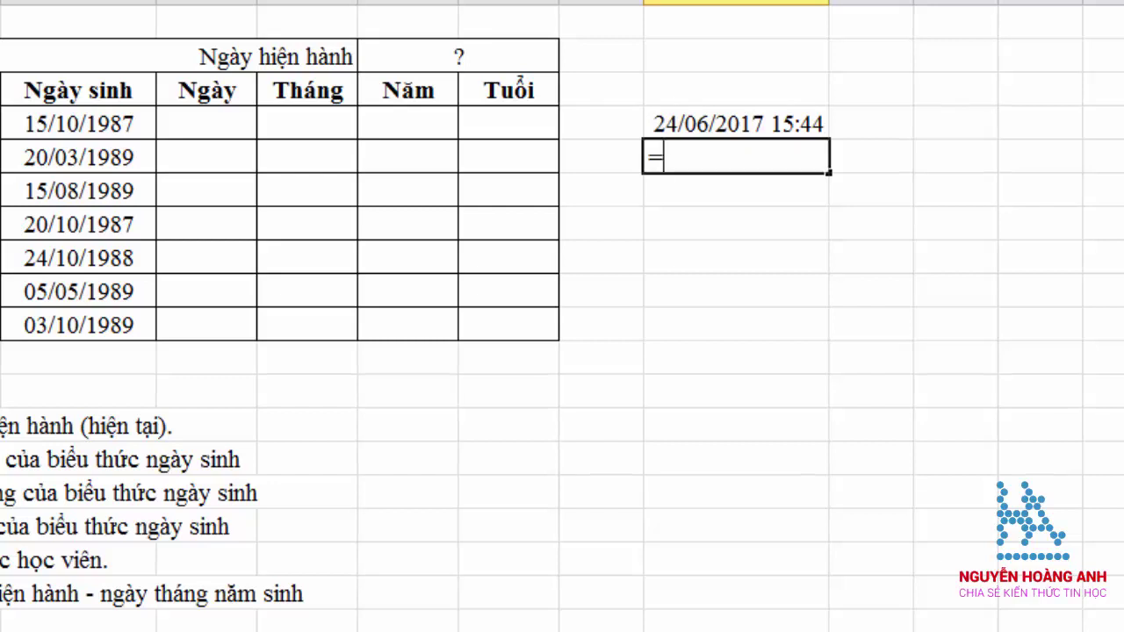
type("TODA")
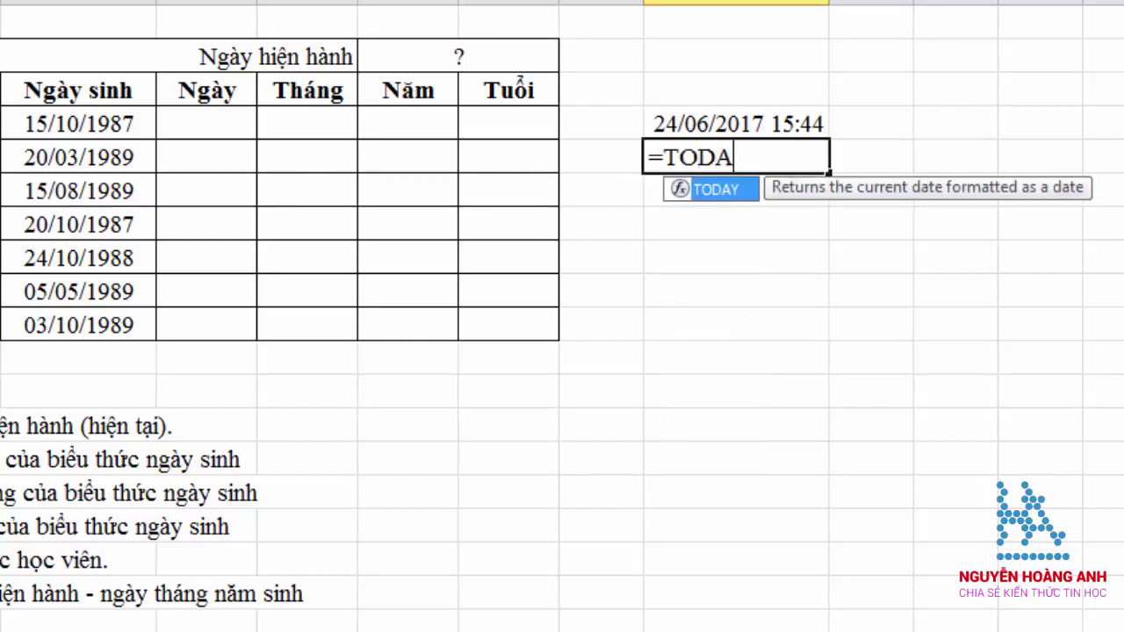
type("Y(")
key("Return")
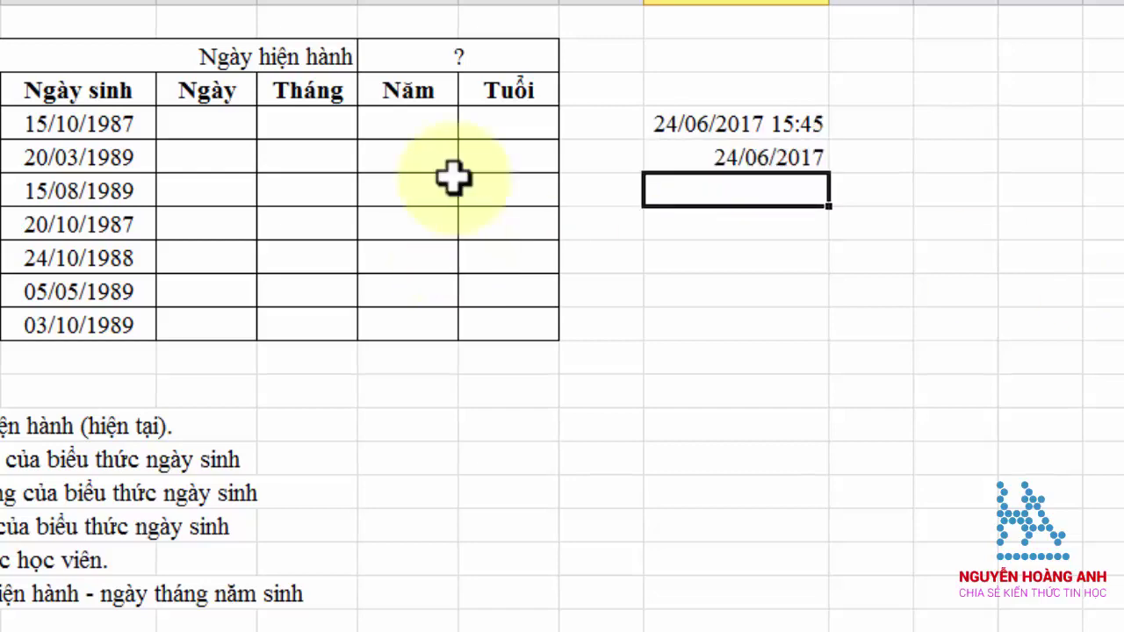
- Enter =TODAY() in the merged G2 cell beside Ngày hiện hành, showing 24/06/2017
left_click(455, 58)
type("=")
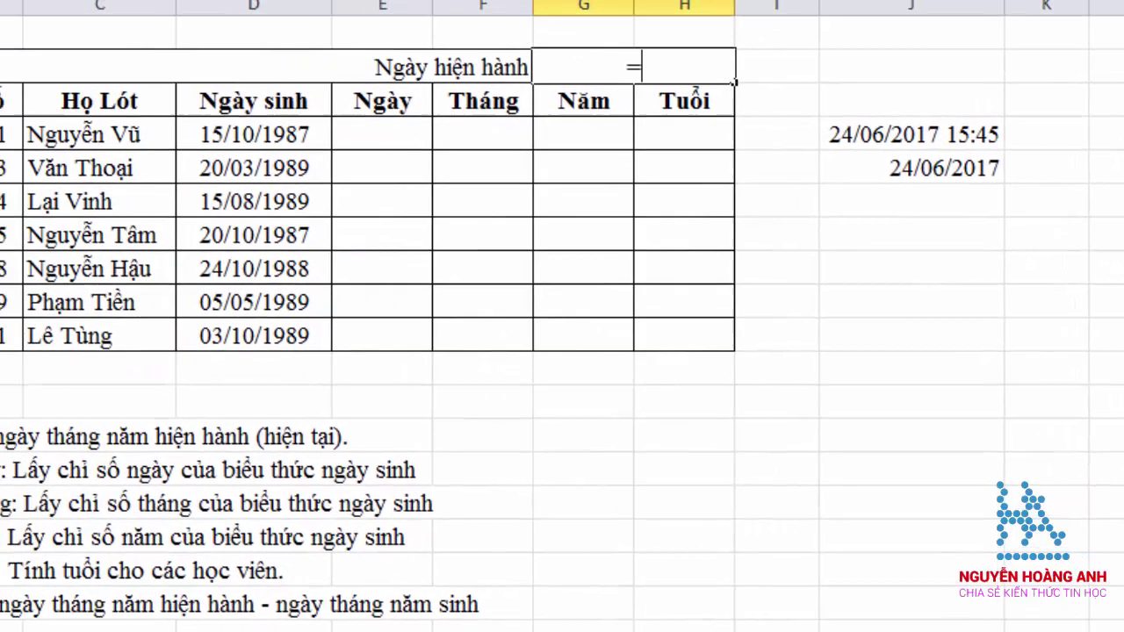
type("T")
type("ODA")
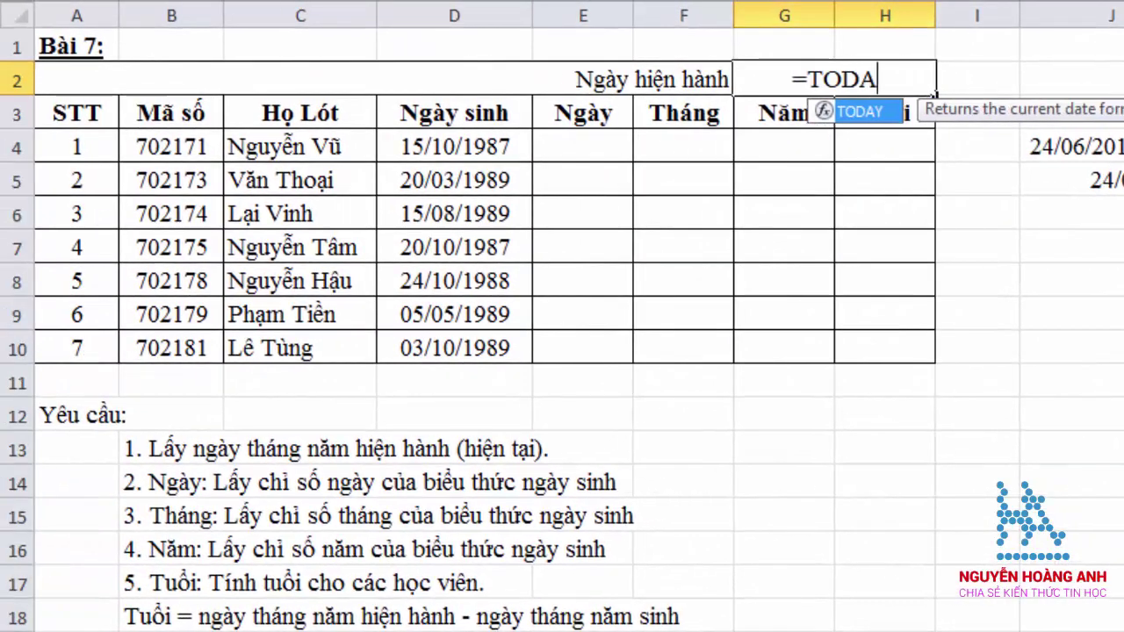
key("Tab")
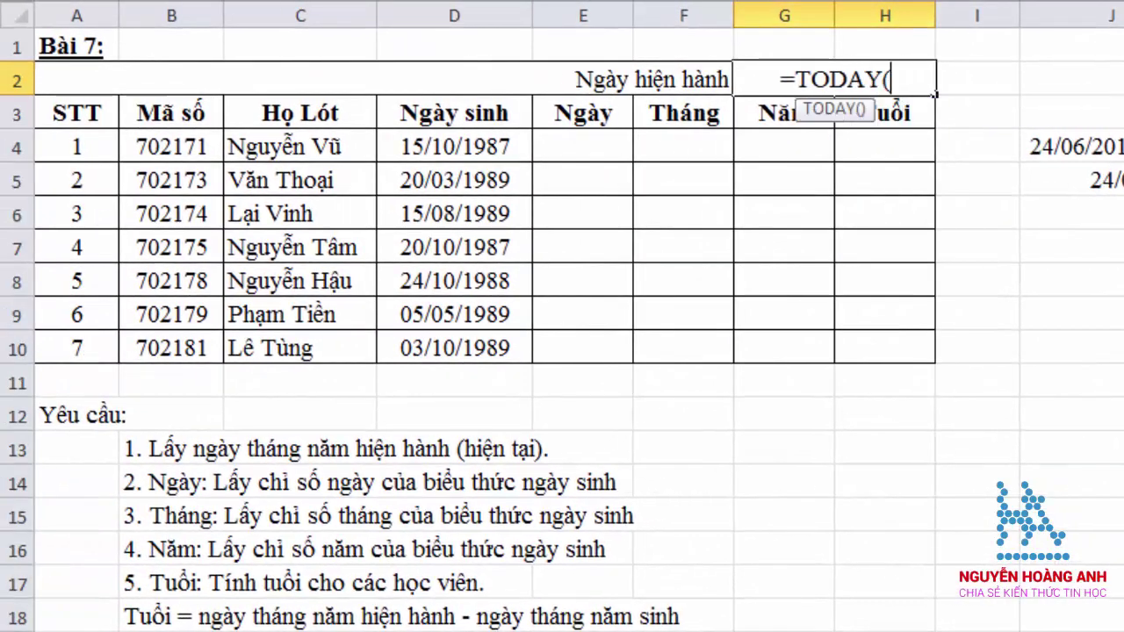
type(")")
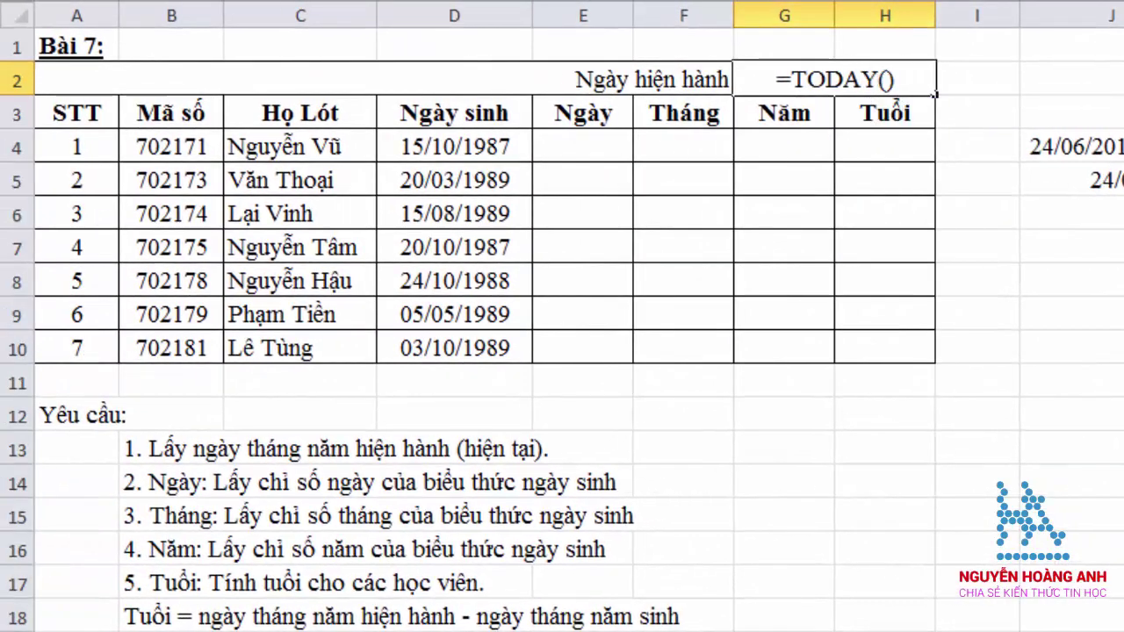
key("Return")
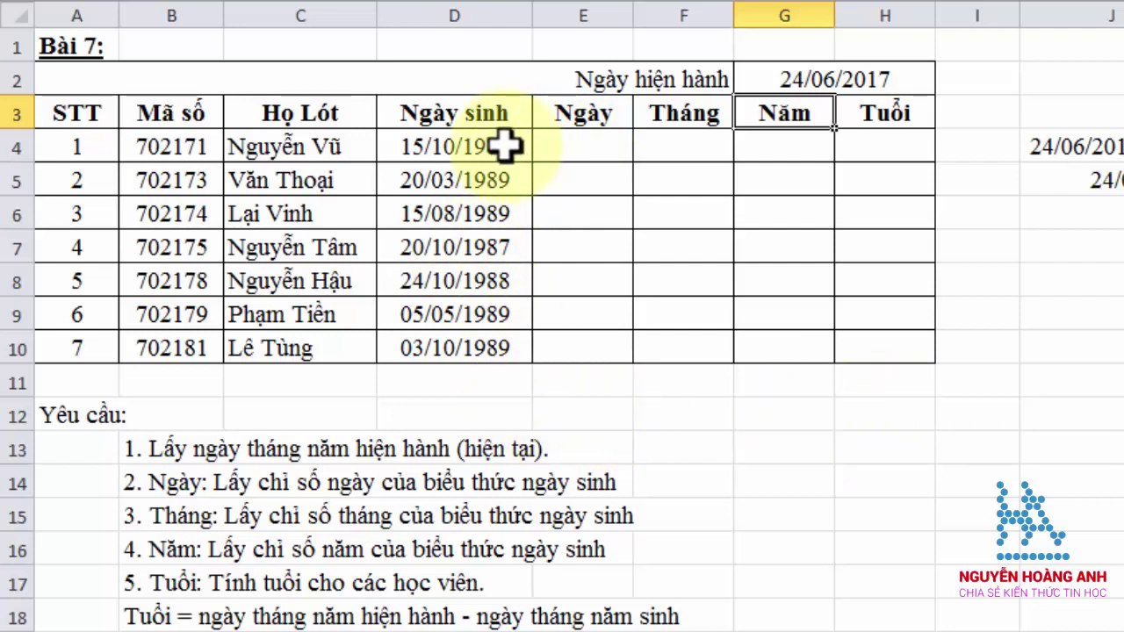
- Enter =DAY(D4) in E4 and fill it down to E10, giving 15, 20, 15, 20, 24, 5, 3
left_click(617, 146)
type("=D")
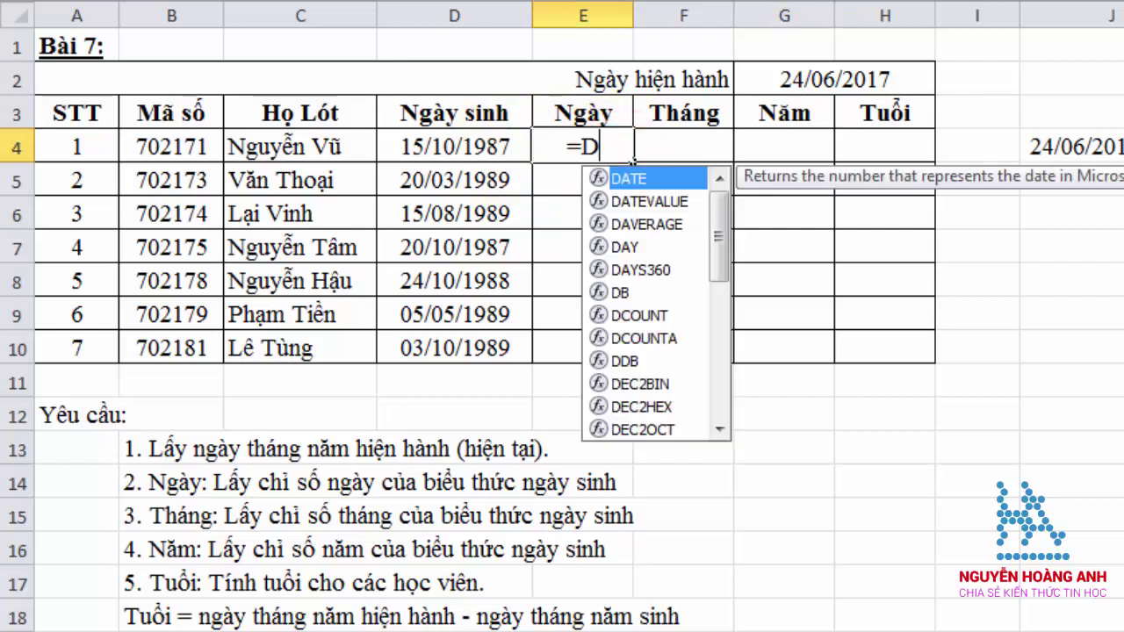
type("AY(")
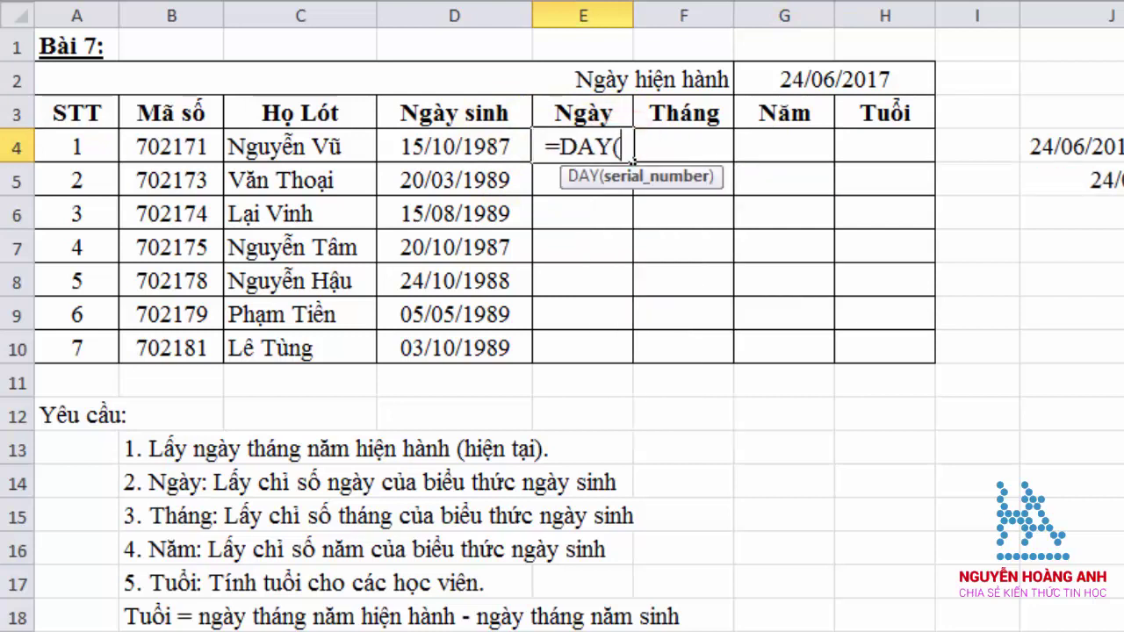
left_click(411, 145)
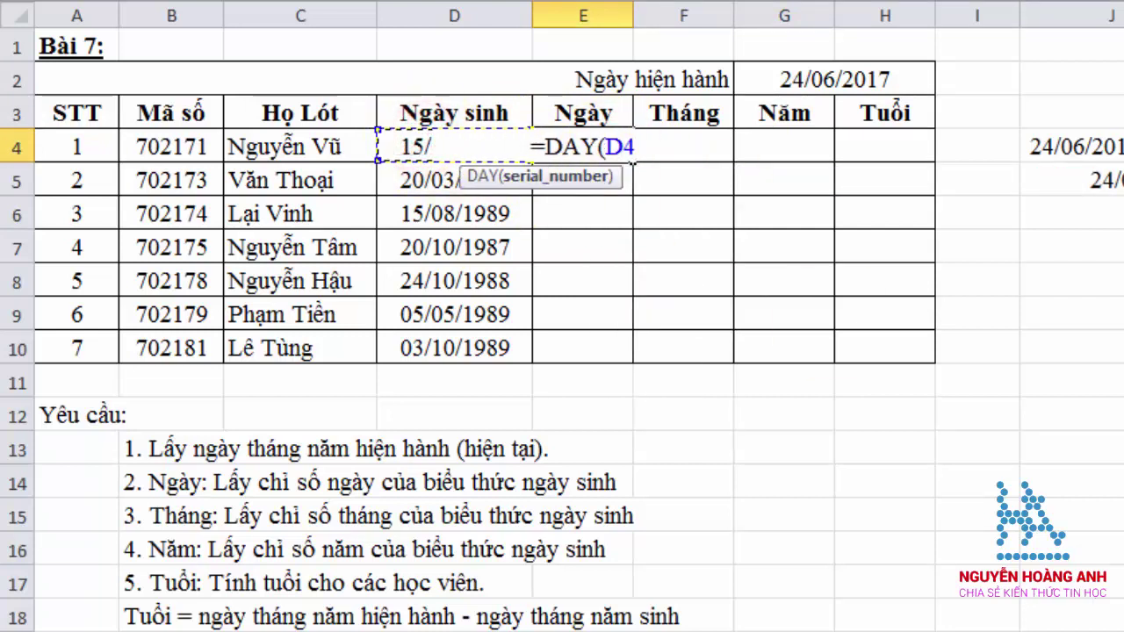
type(")")
key("Return")
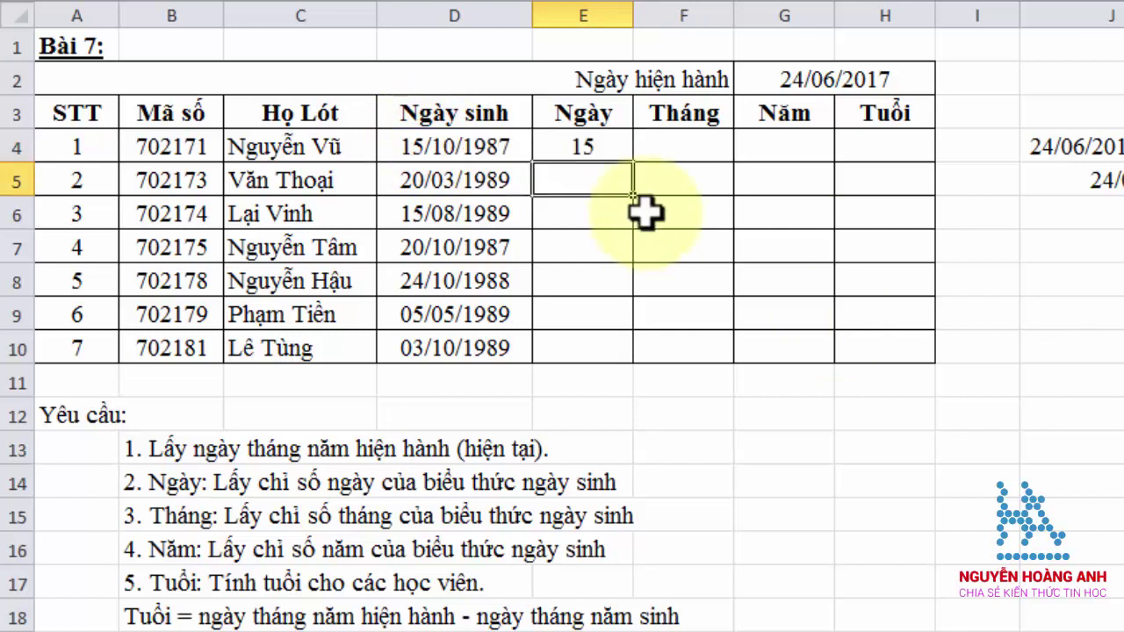
left_click(615, 154)
double_click(633, 163)
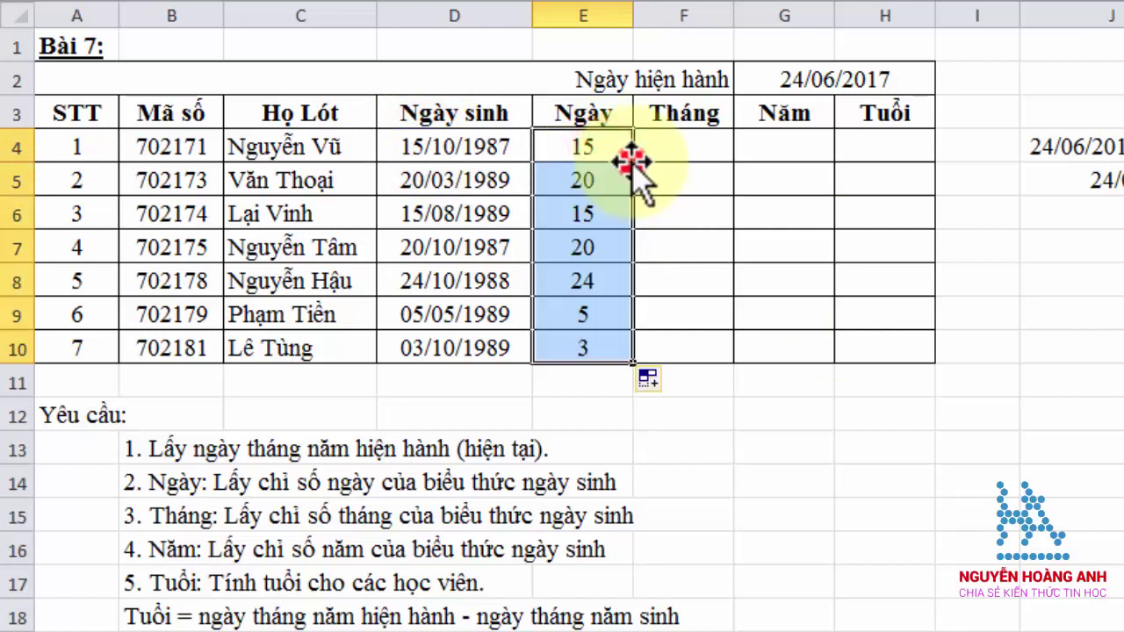
left_click(673, 151)
- Enter =MONTH(D4) in F4 and fill it down the Tháng column to row 10
type("=")
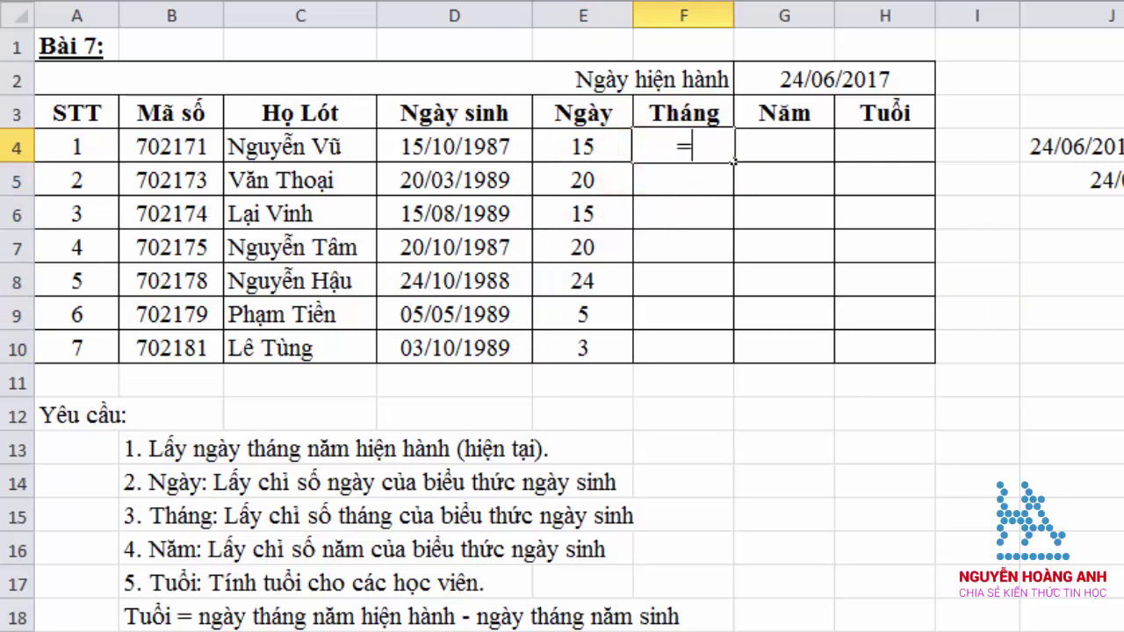
type("MONTH(")
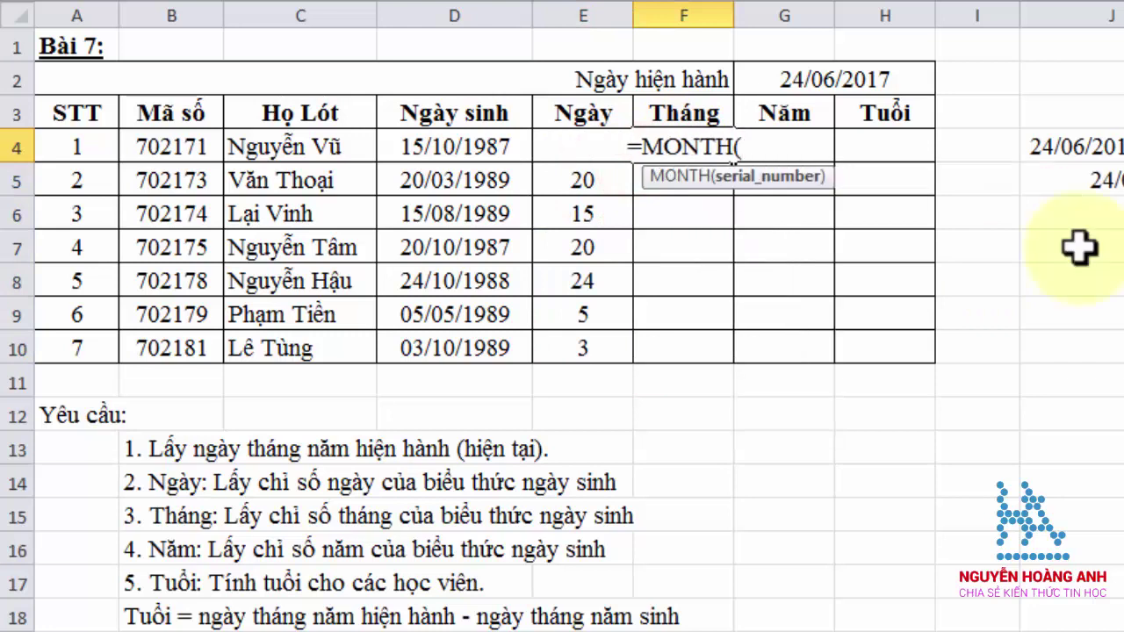
left_click(462, 145)
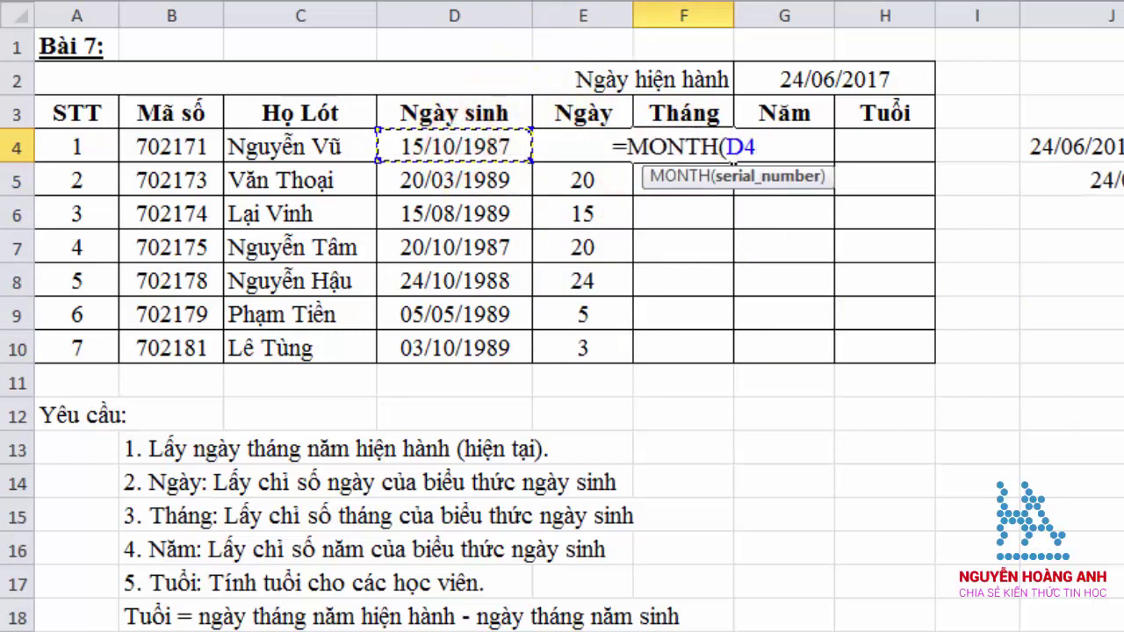
type(")")
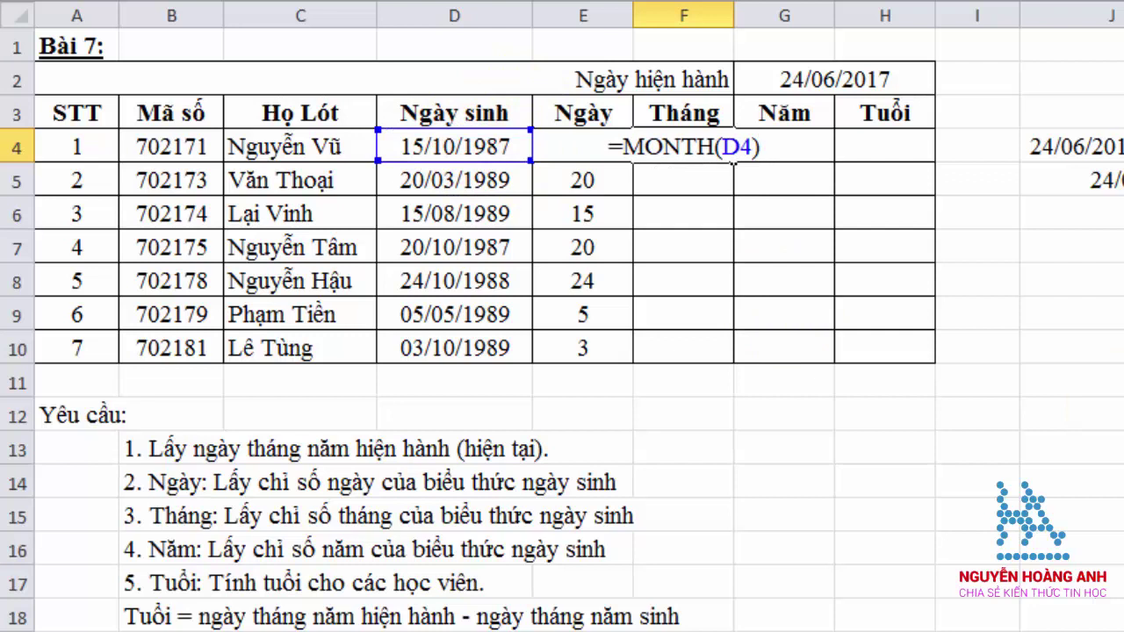
key("Return")
left_click(685, 147)
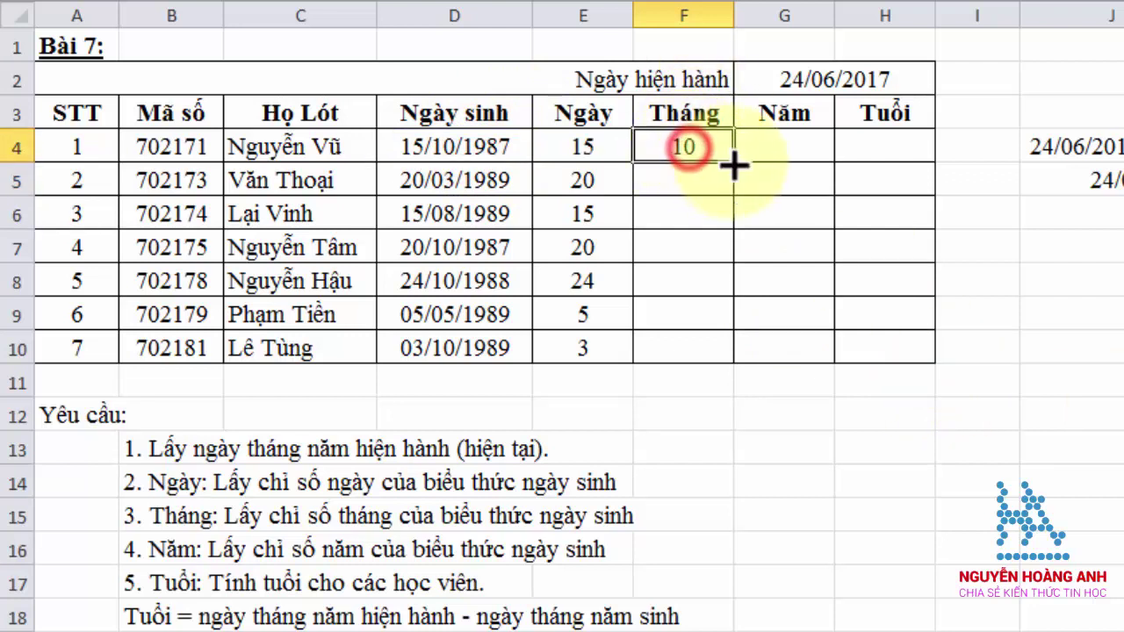
double_click(734, 165)
- Enter =YEAR(D4) in G4 and fill it down the Năm column to row 10
left_click(776, 149)
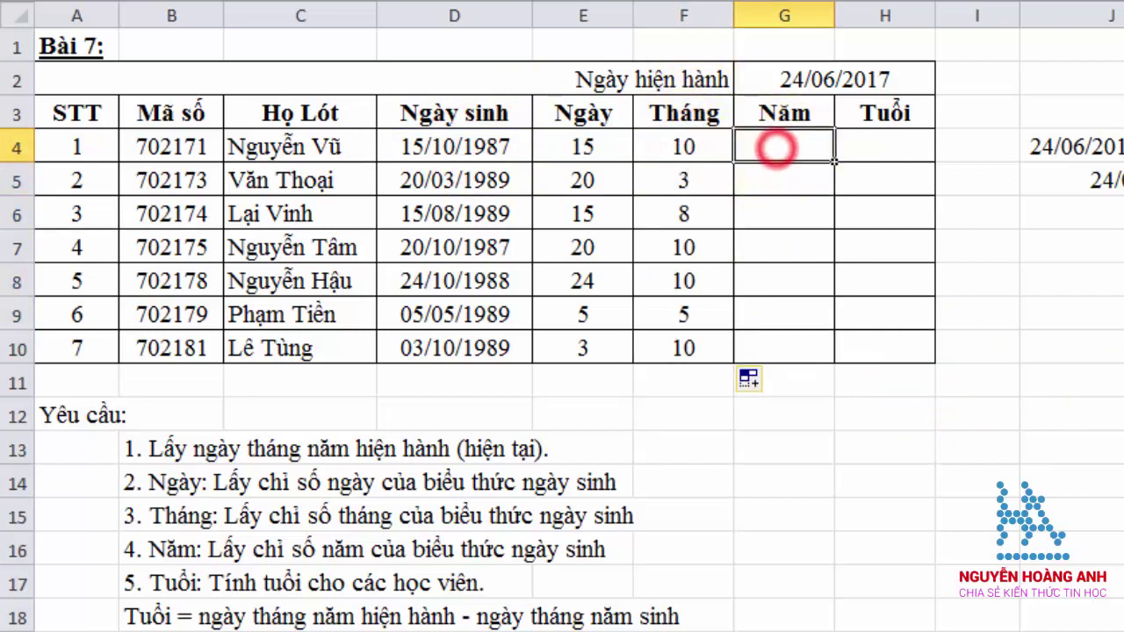
type("=YE")
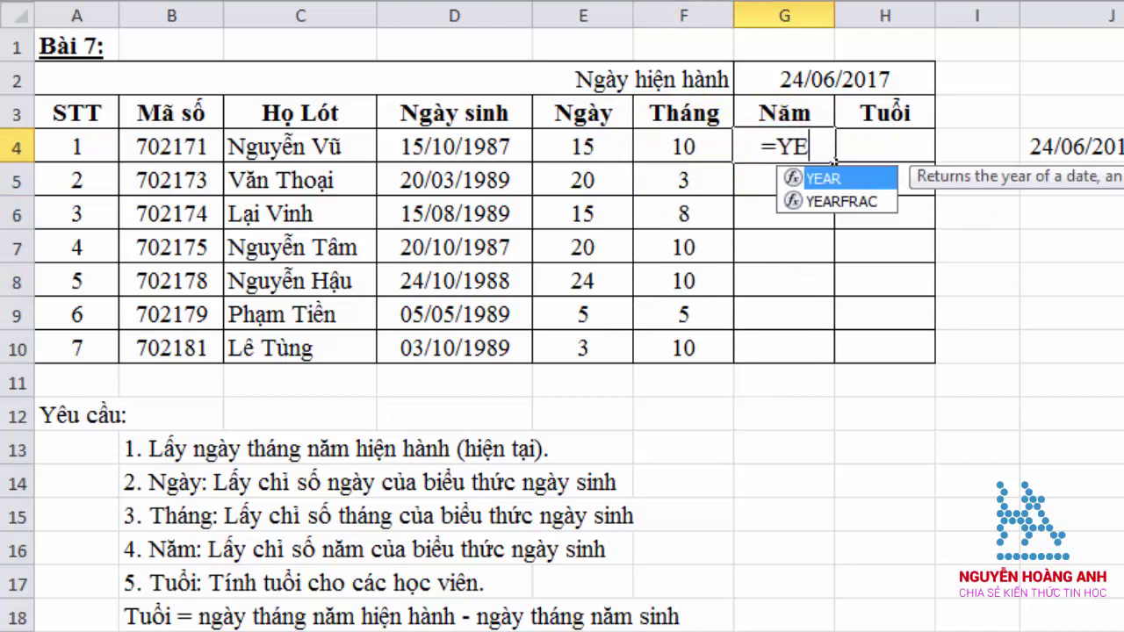
type("A")
key("Tab")
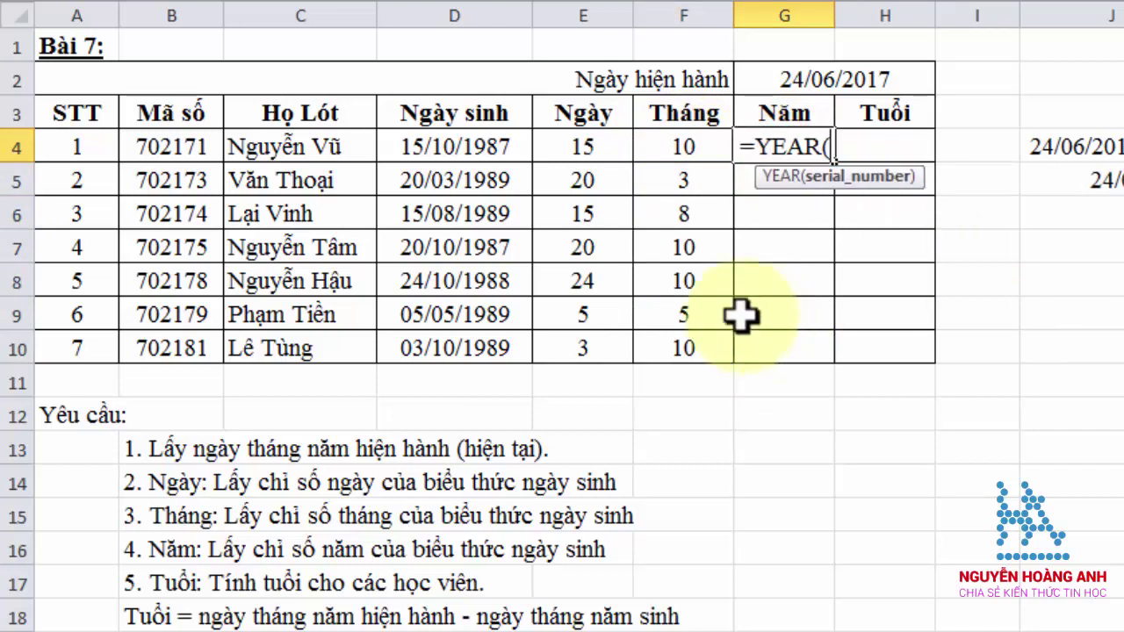
left_click(430, 148)
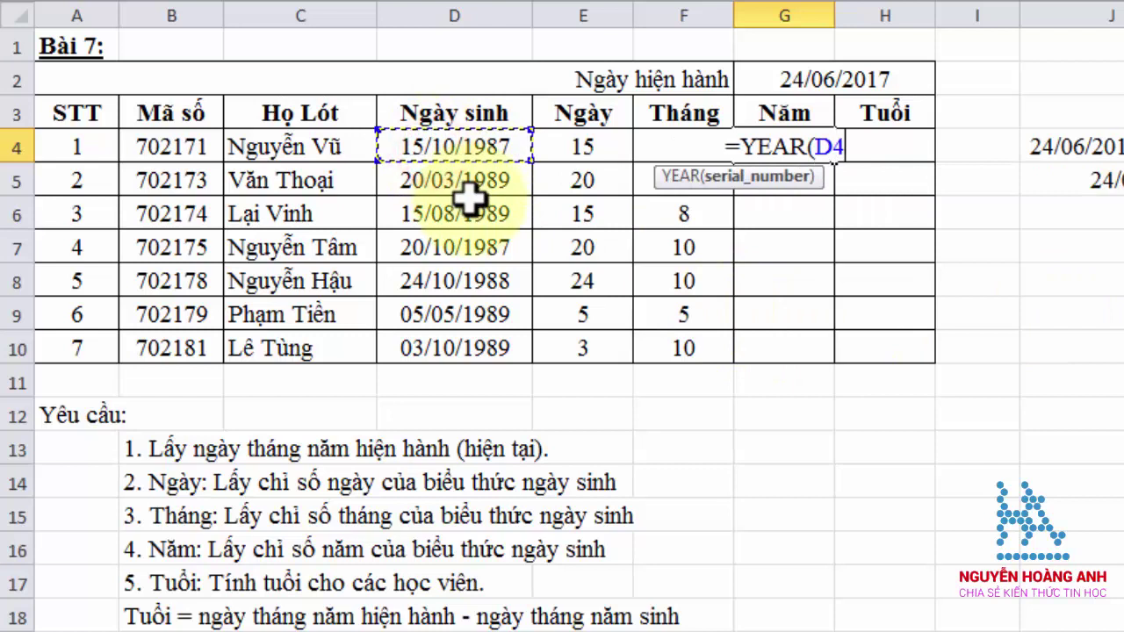
type(")")
key("Return")
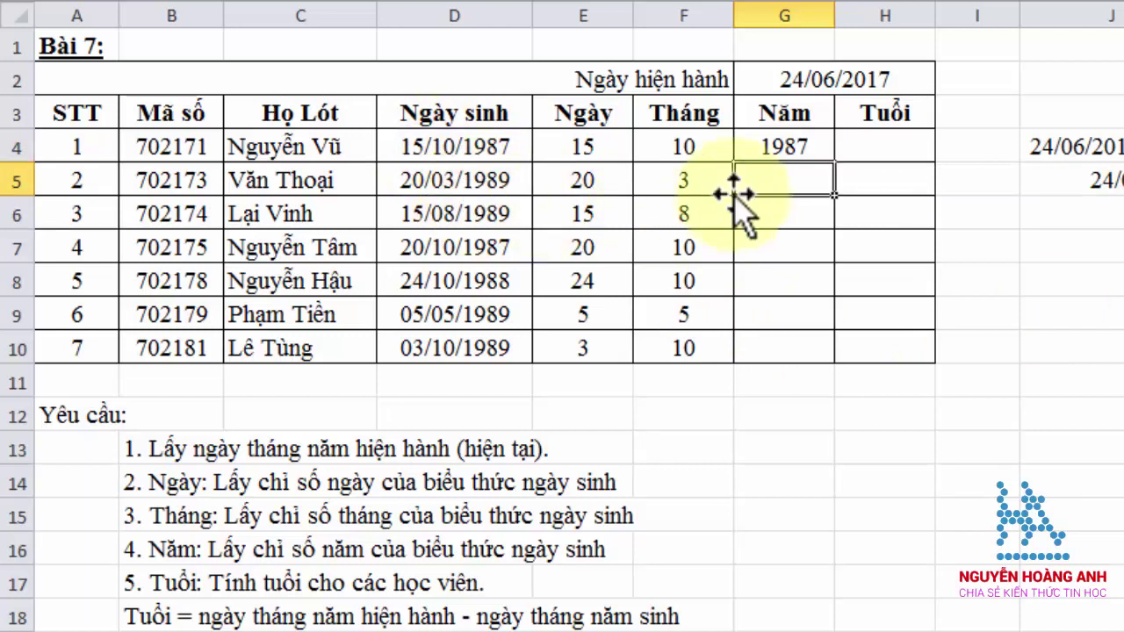
left_click(773, 148)
double_click(833, 162)
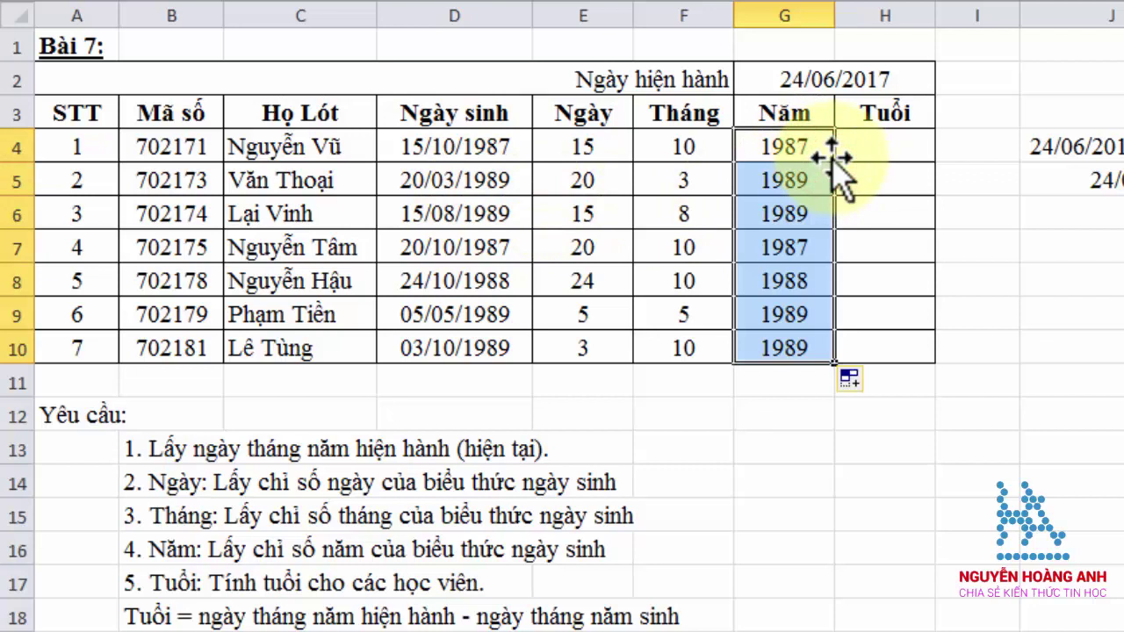
left_click(879, 149)
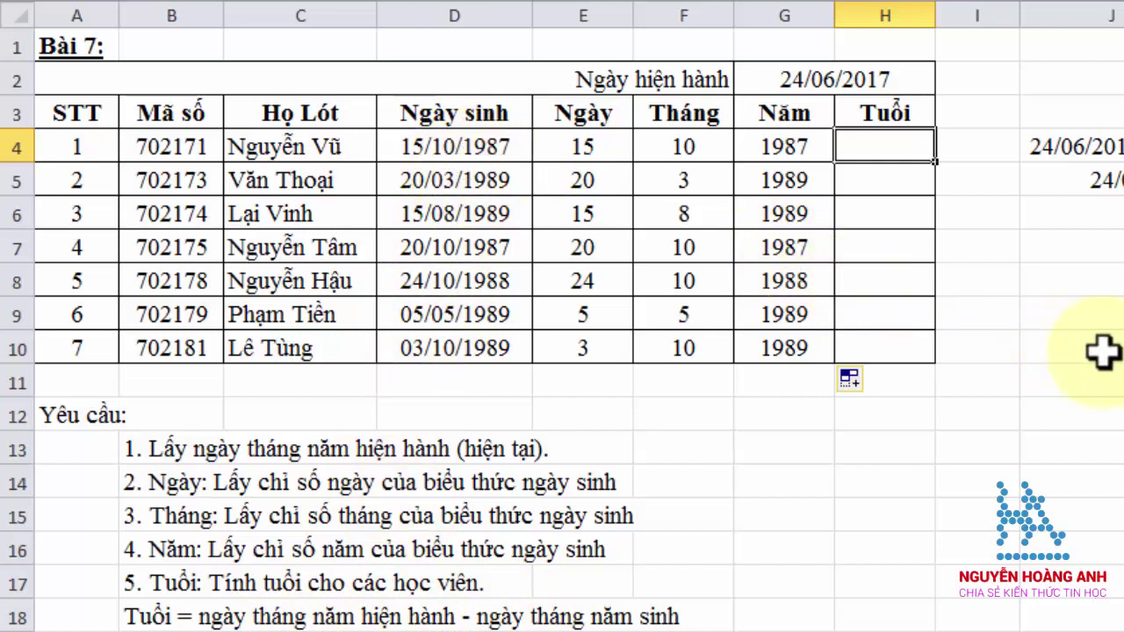
- Enter =G2-D4 in H4, giving 10845 days between the birth date and the current date
type("=")
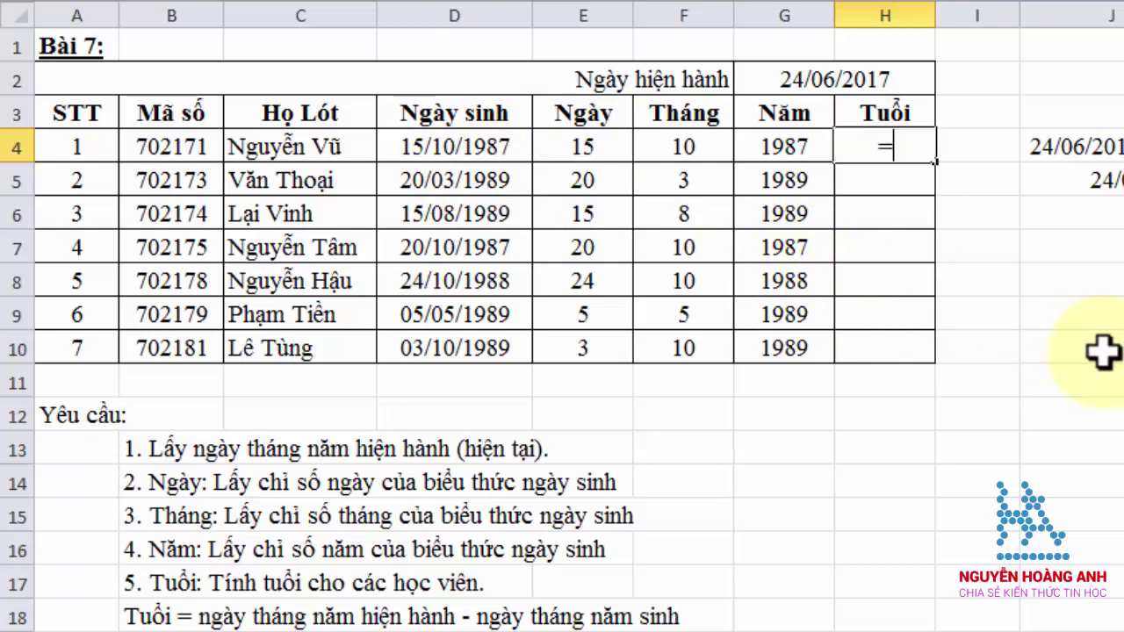
left_click(797, 77)
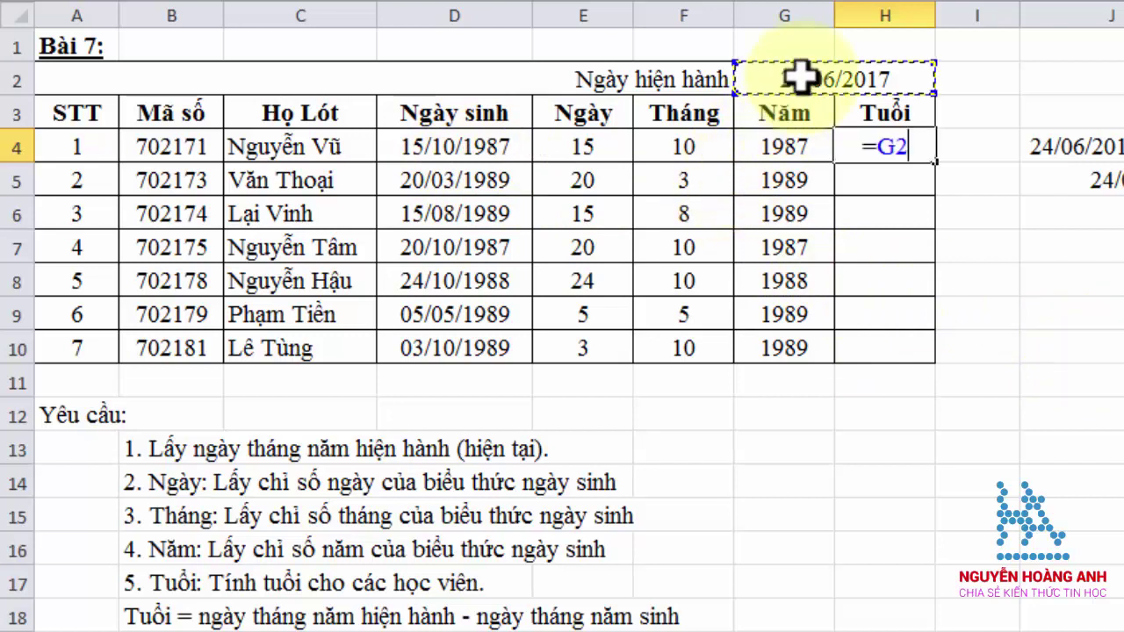
type("-")
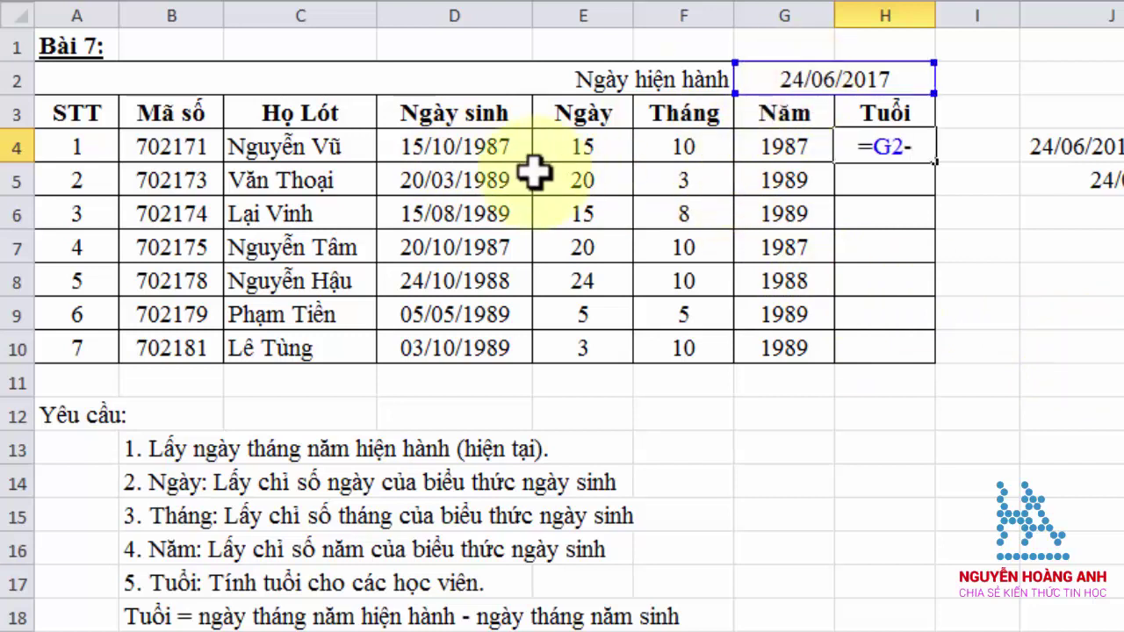
left_click(476, 151)
key("Return")
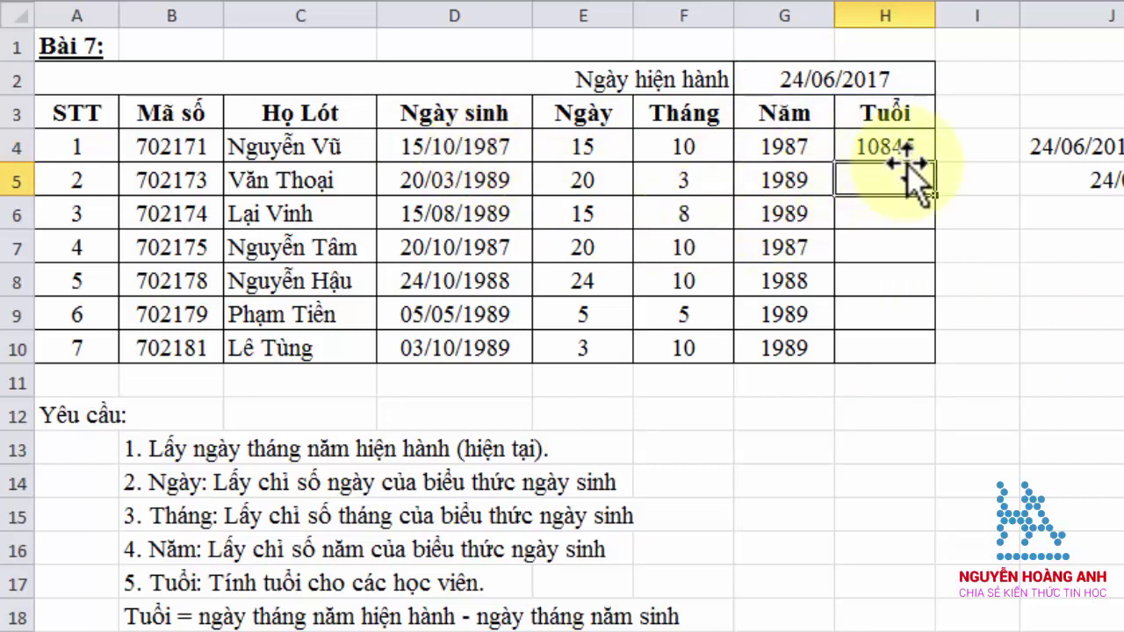
left_click(915, 150)
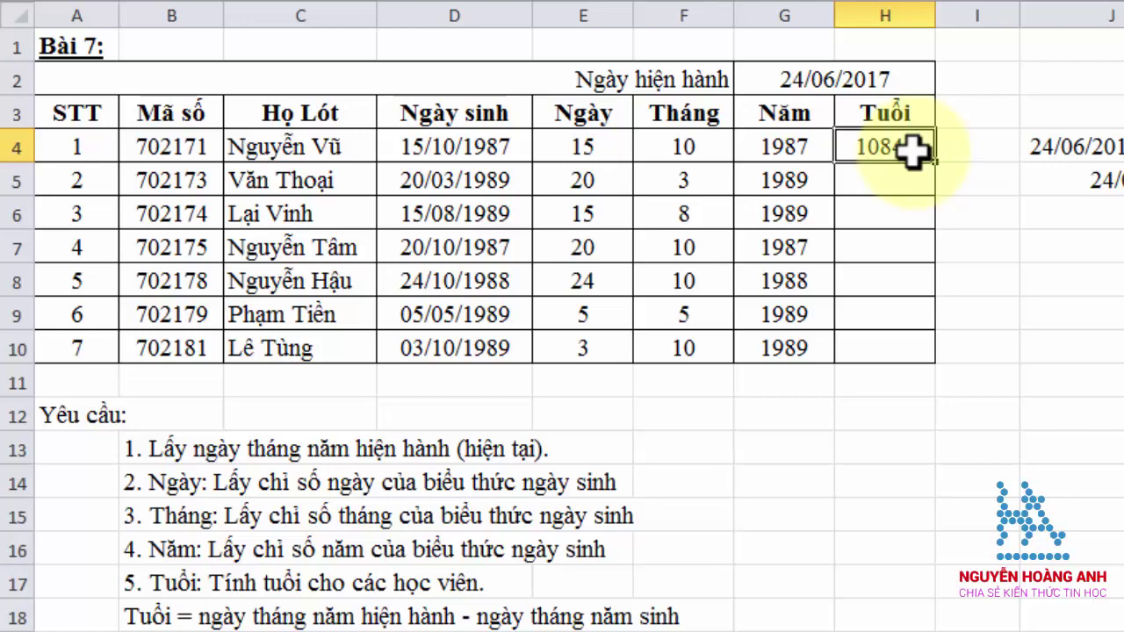
- Change H4 to =(G2-D4)/365, giving 29.7123, and fill it down the Tuổi column
double_click(913, 151)
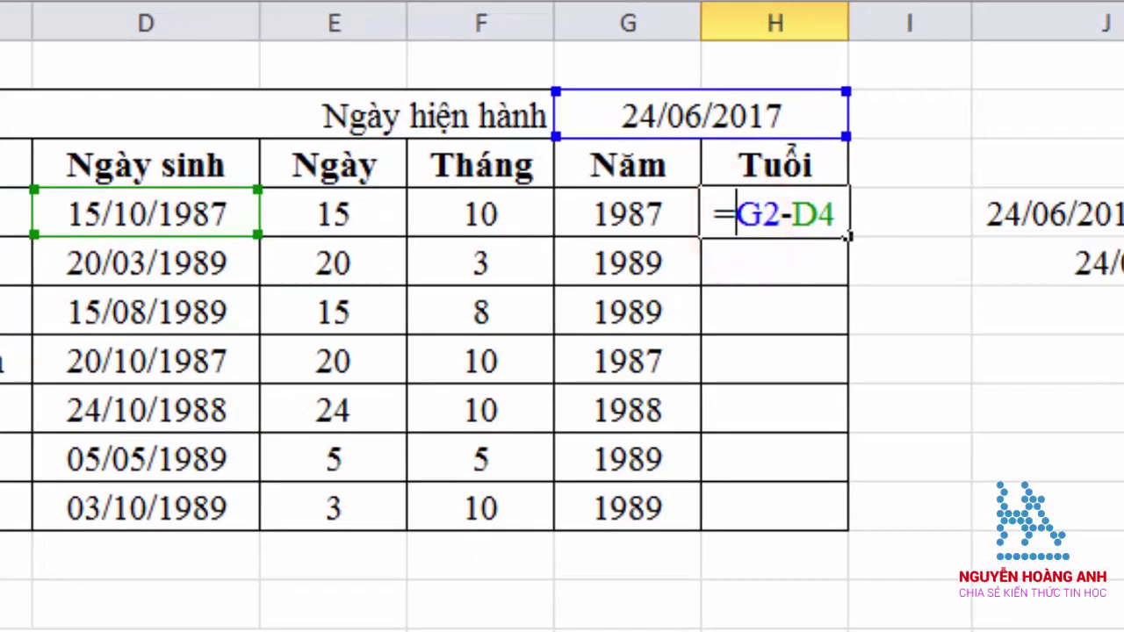
type("(G2-D4)")
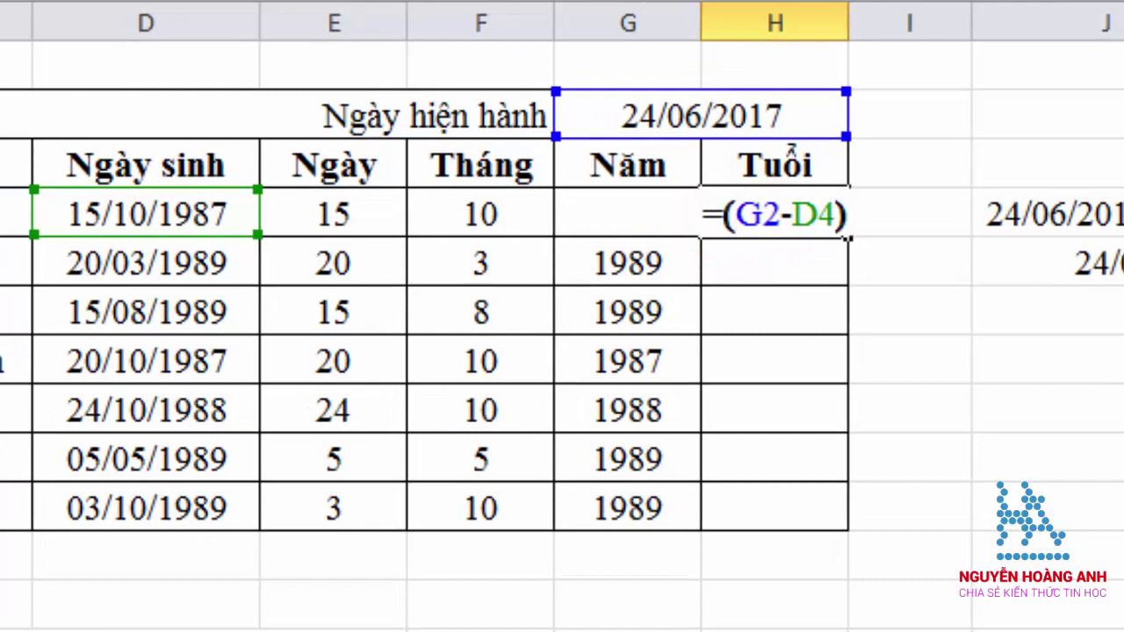
type("/")
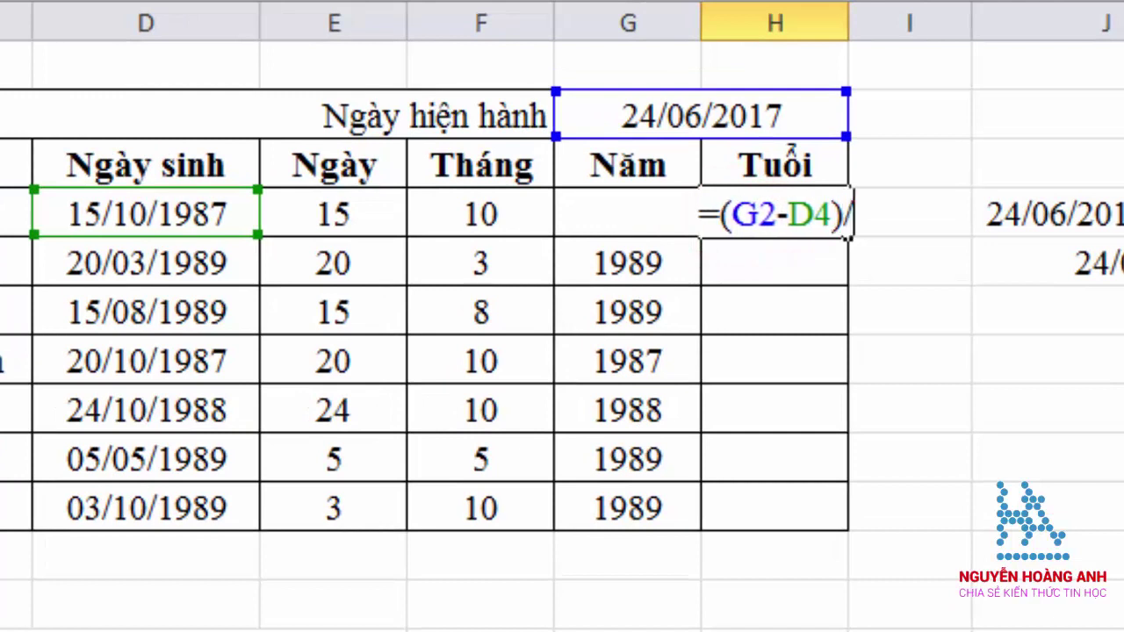
type("365")
key("Return")
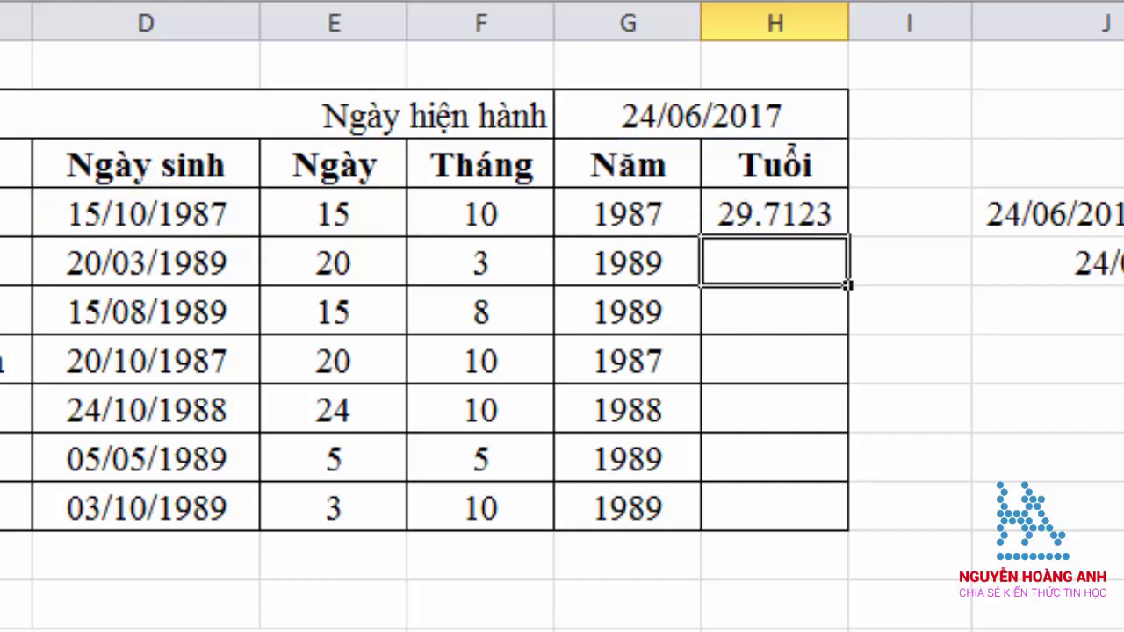
left_click(733, 215)
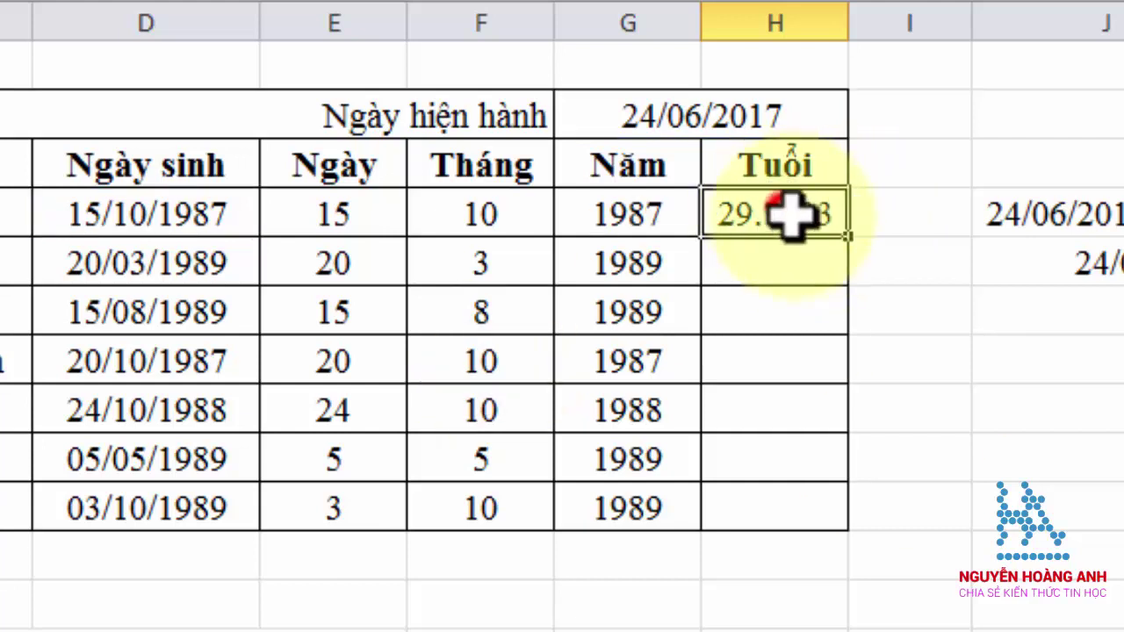
double_click(849, 239)
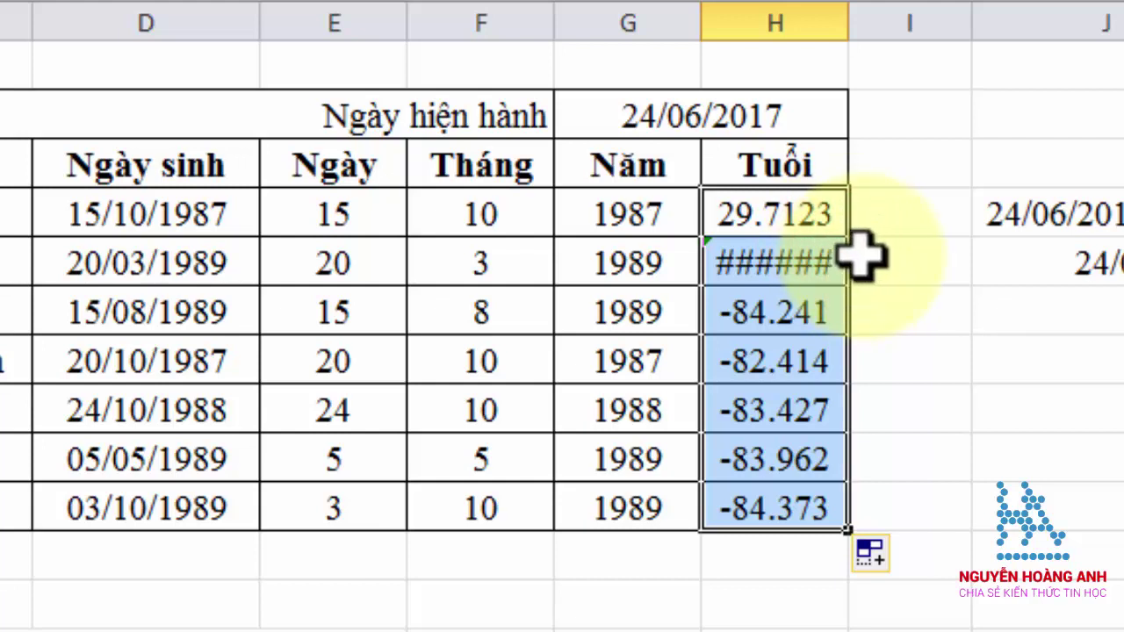
- Inspect the ###### and negative ages in H5 and H6, checking H6's shifted references without changes
left_click(773, 268)
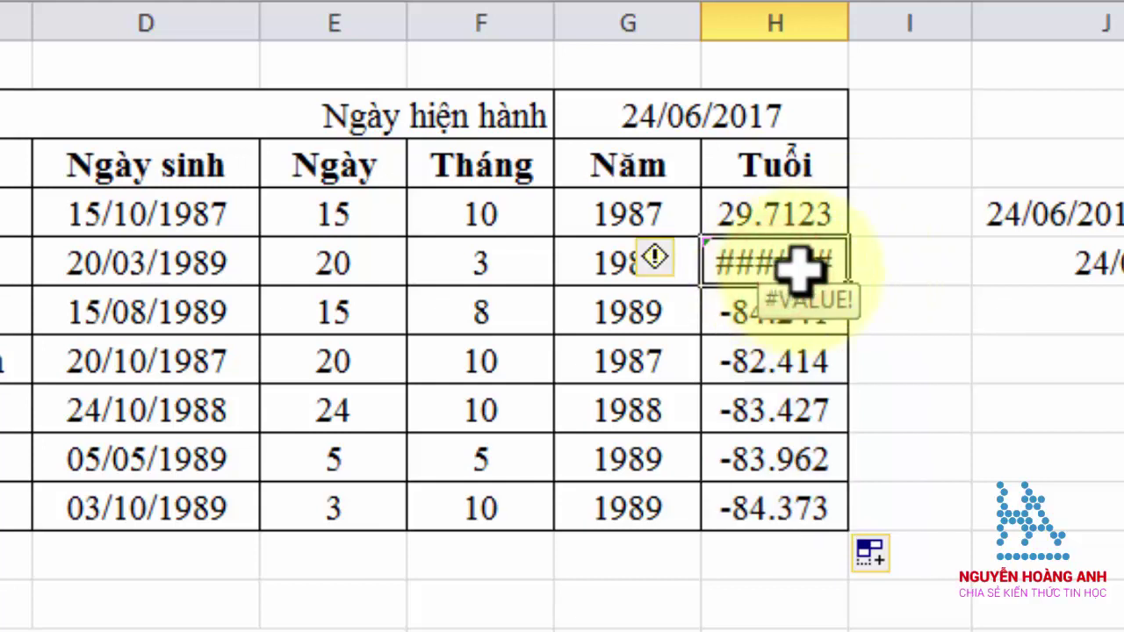
left_click(766, 322)
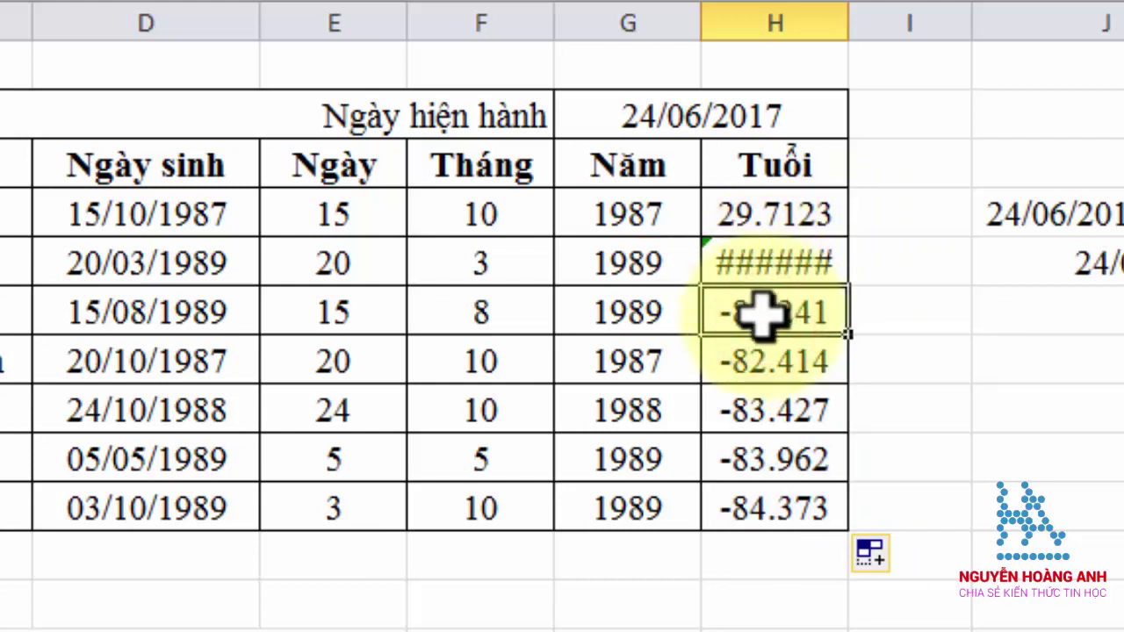
double_click(755, 303)
left_click(771, 321)
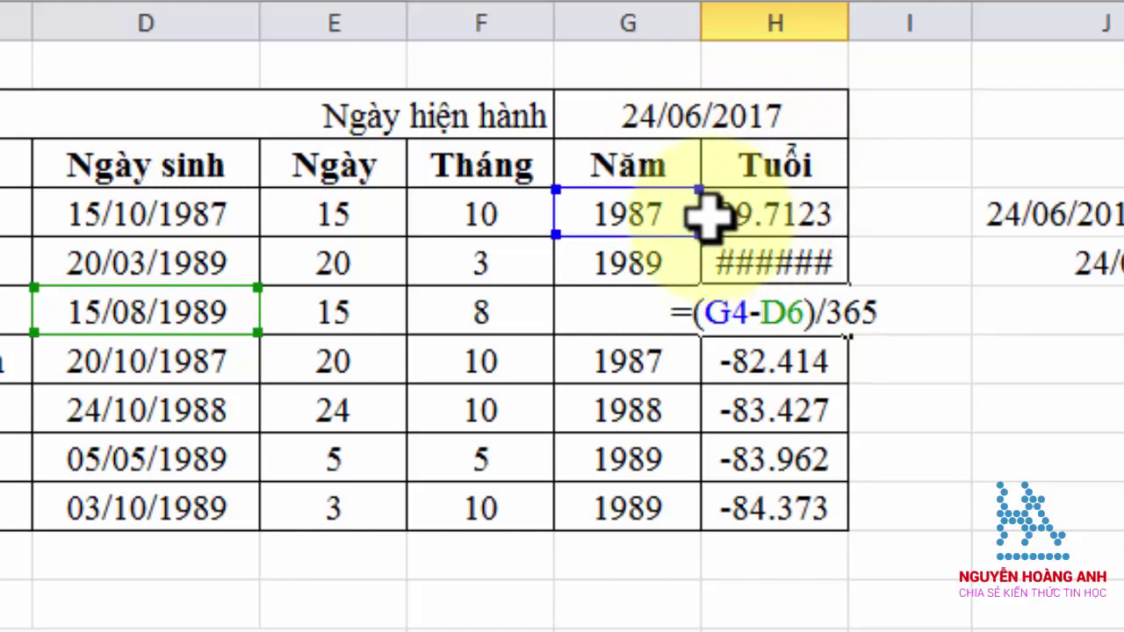
key("ctrl+Return")
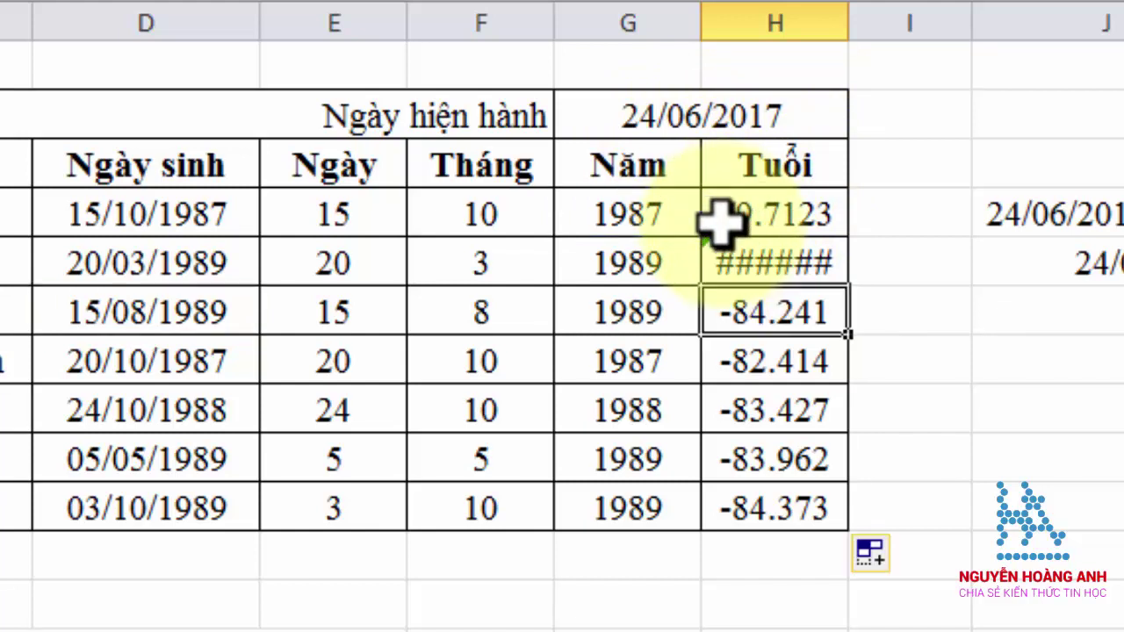
left_click(729, 214)
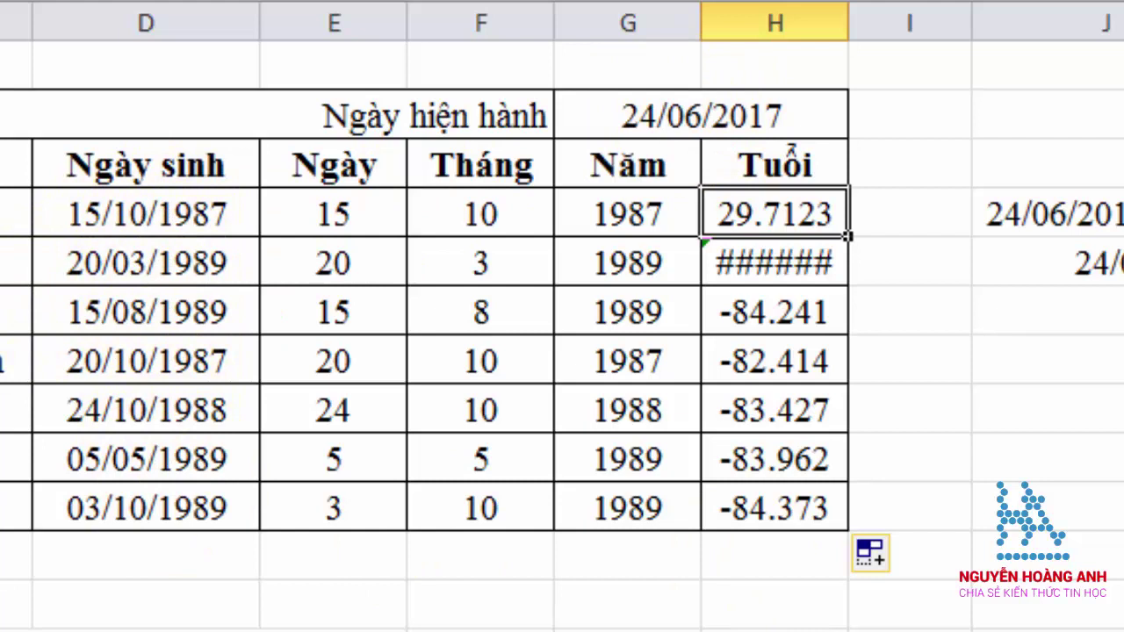
- Rewrite H4 as =($G$2-D4)/365 and fill it down, giving ages from 27.7425 to 29.7123
type("=(")
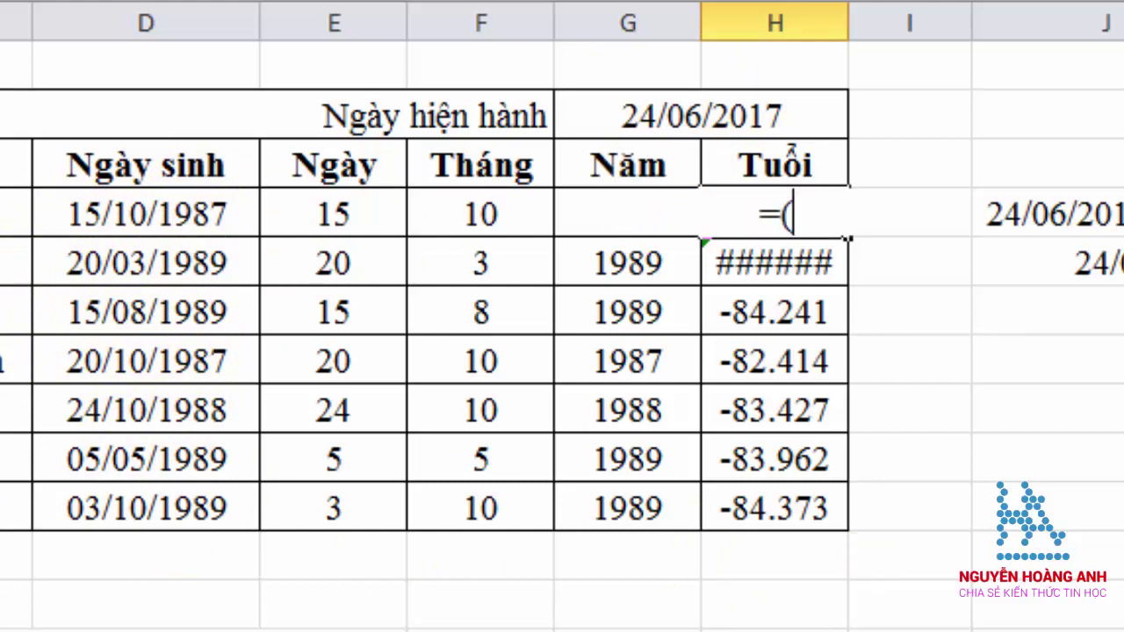
left_click(616, 113)
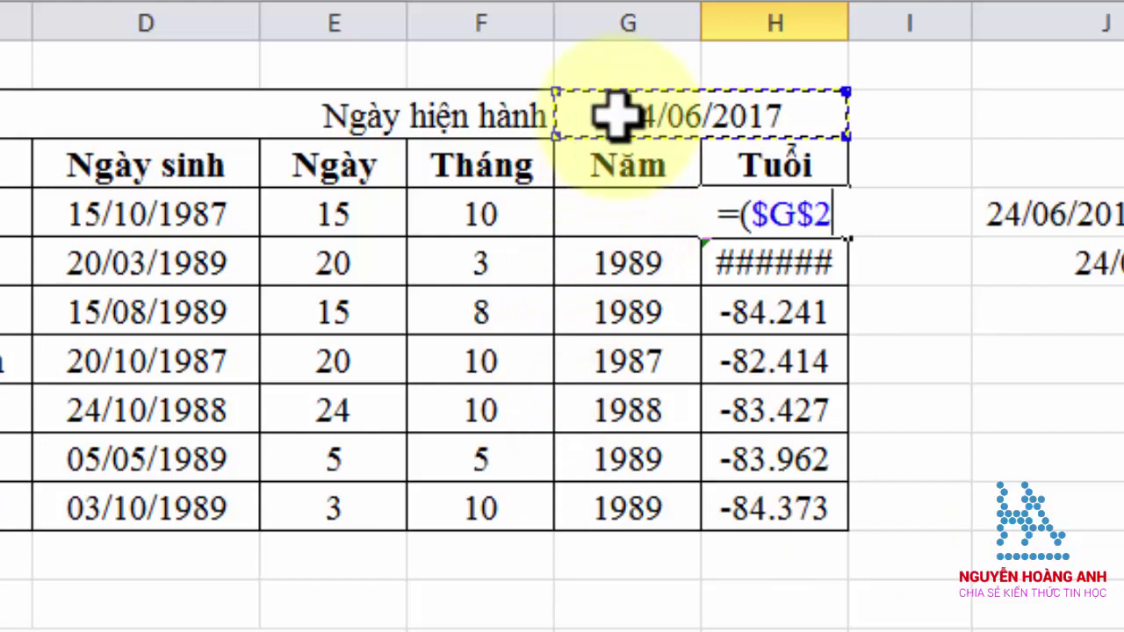
type("-")
left_click(114, 222)
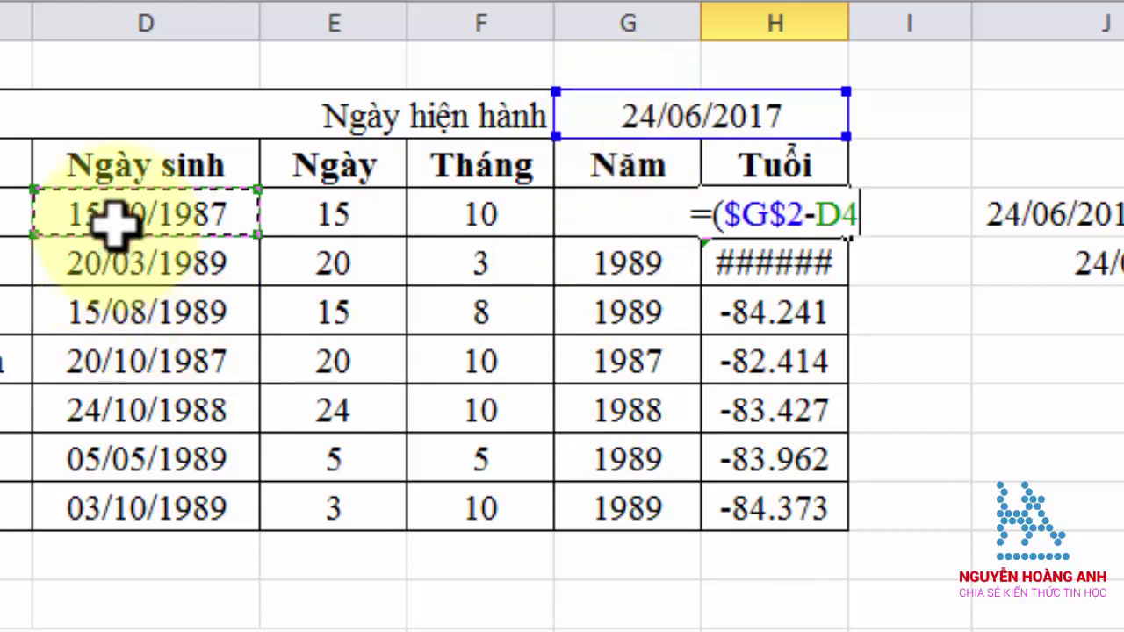
type(")/3")
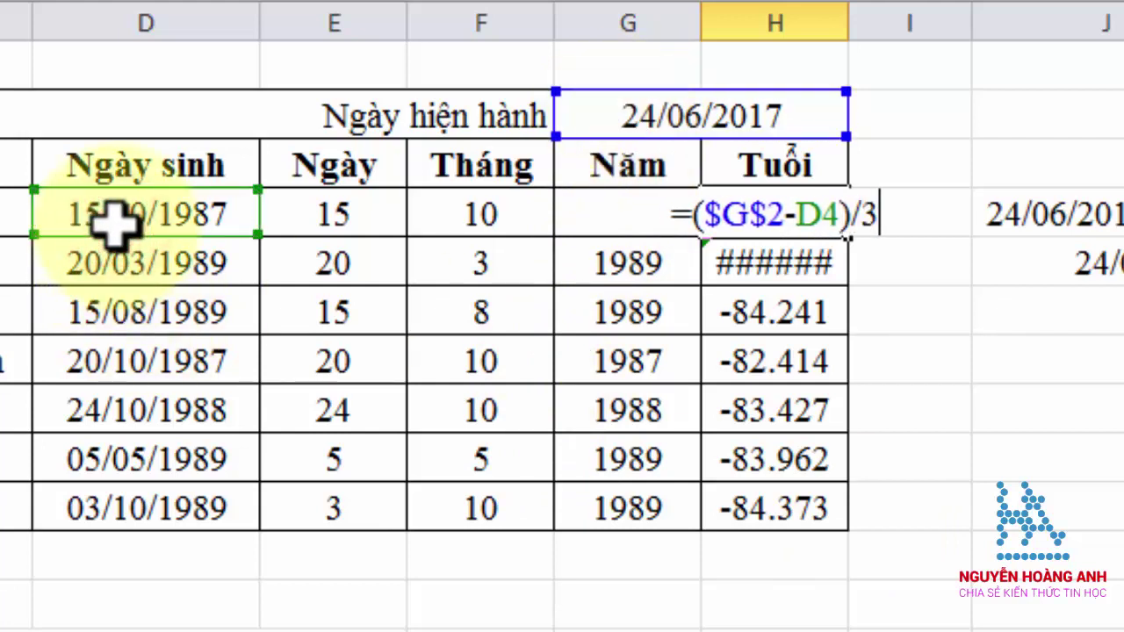
type("65")
key("Return")
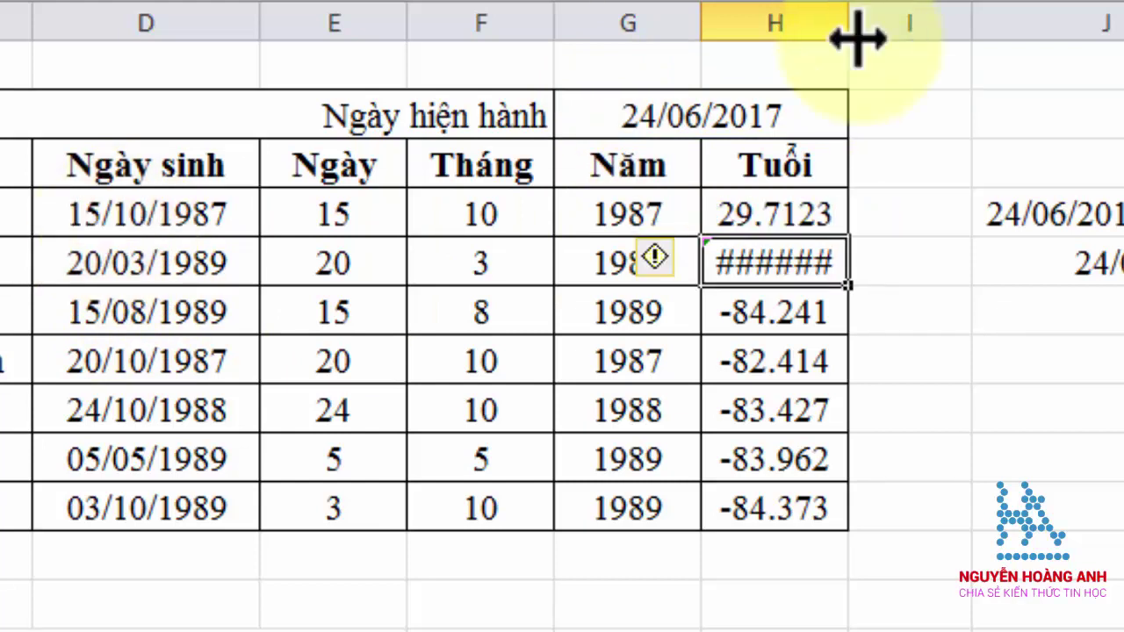
left_click(806, 213)
double_click(847, 238)
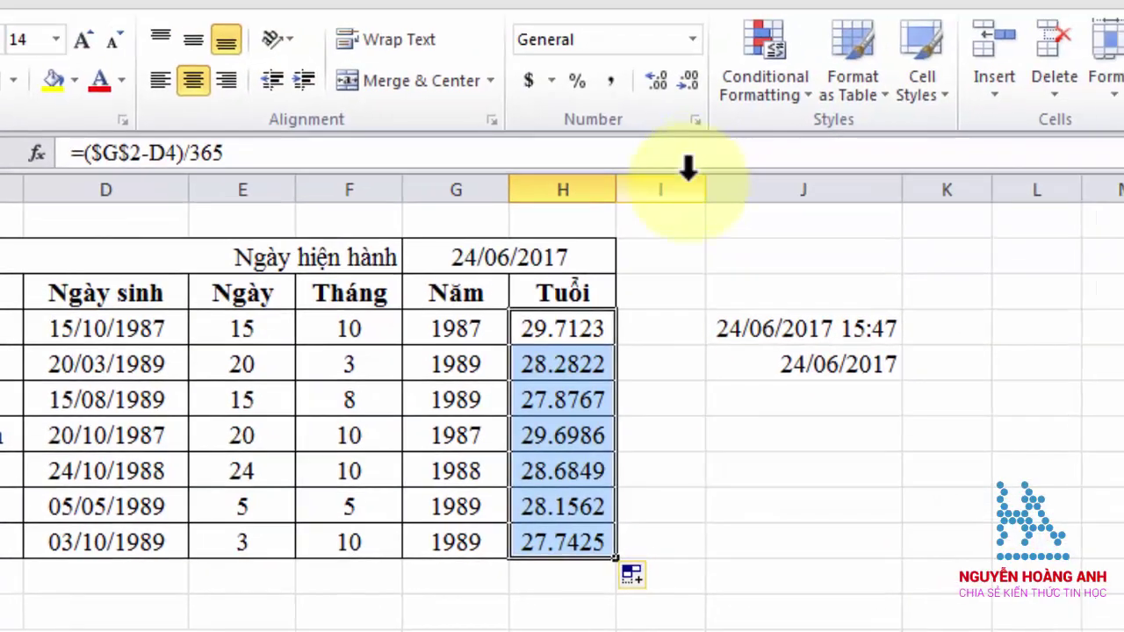
- Cut the H4:H10 ages to zero decimals so they read 30, 28, 28, 30, 29, 28, 28
left_click(689, 86)
left_click(689, 86)
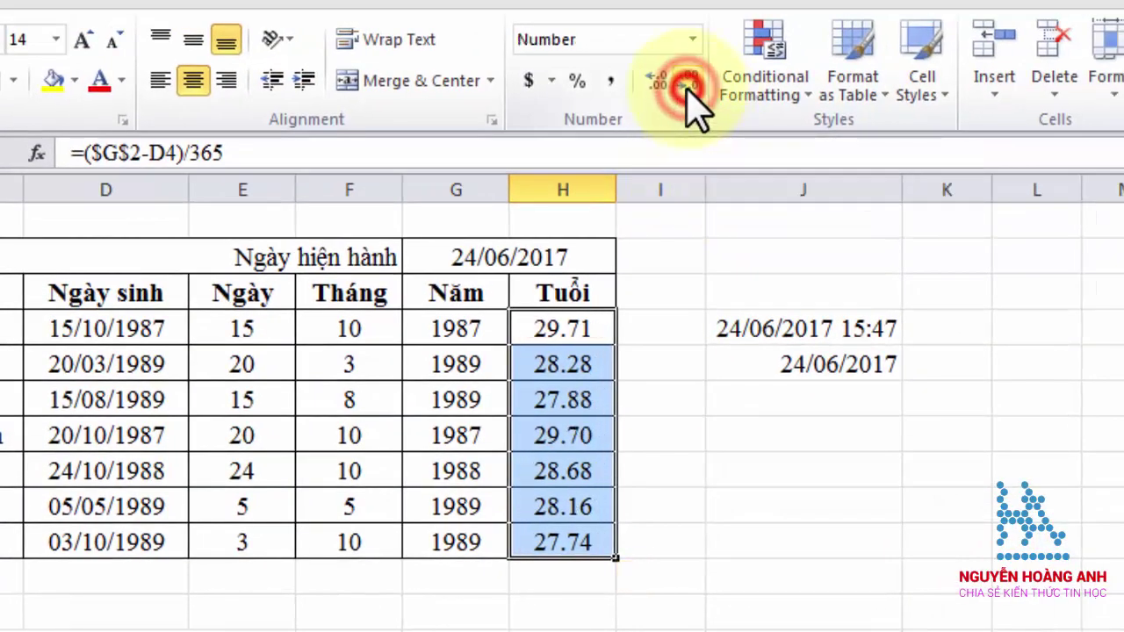
left_click(689, 86)
left_click(689, 86)
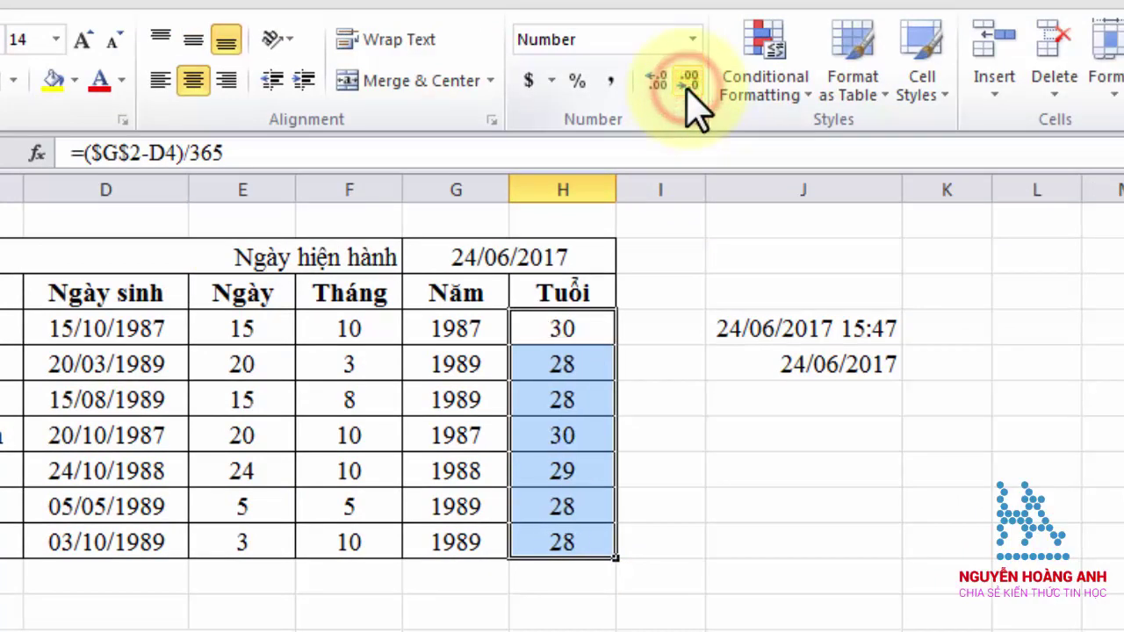
left_click(653, 331)
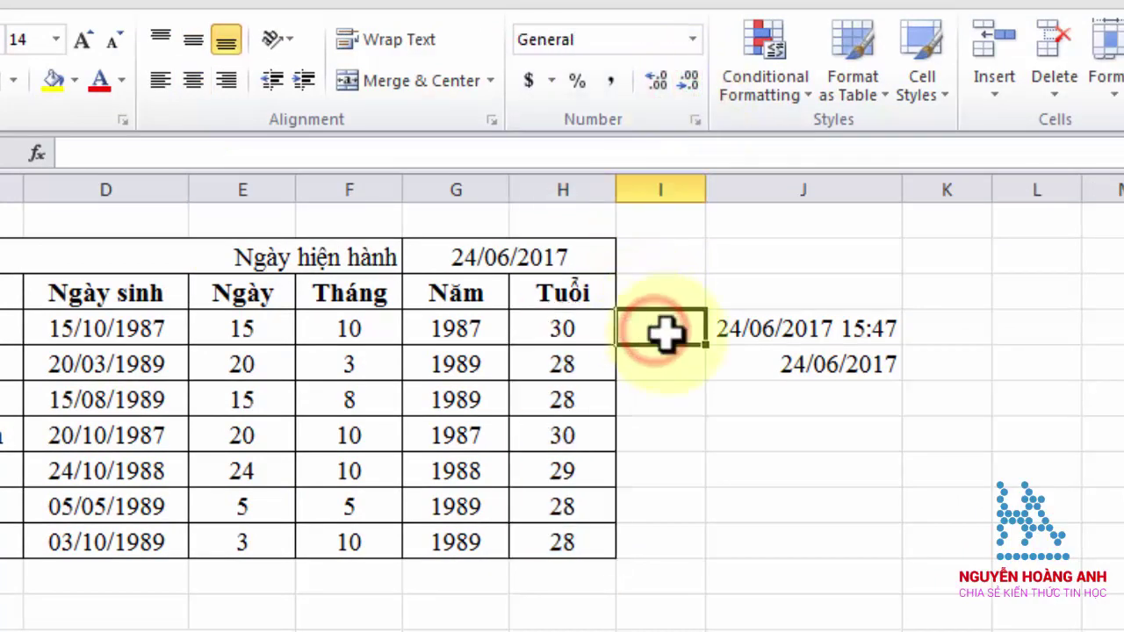
left_click(711, 458)
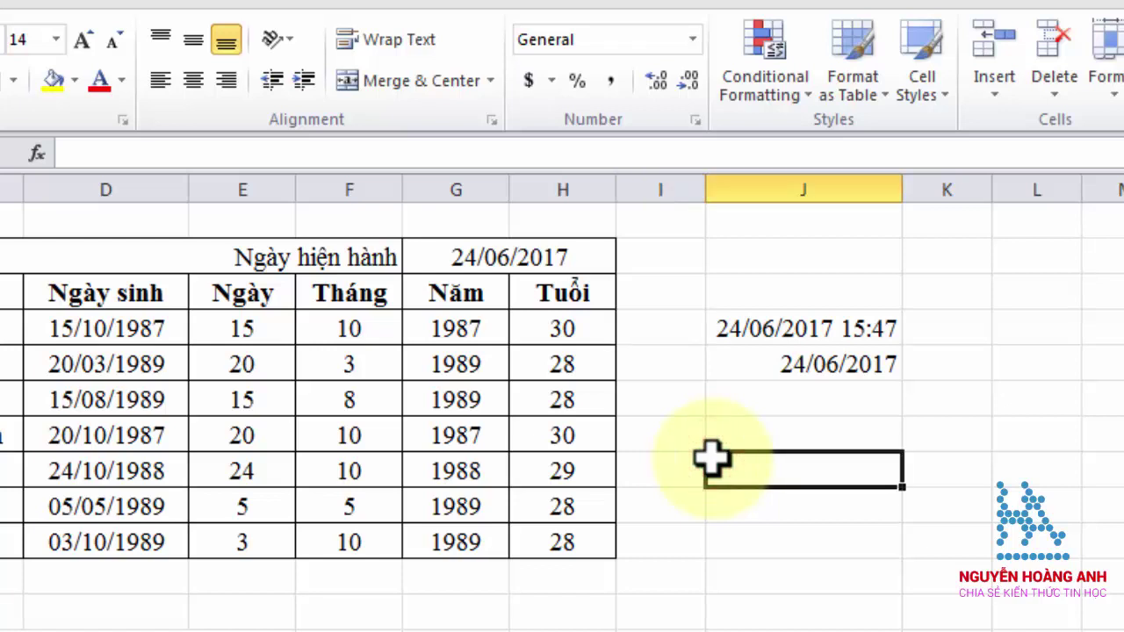